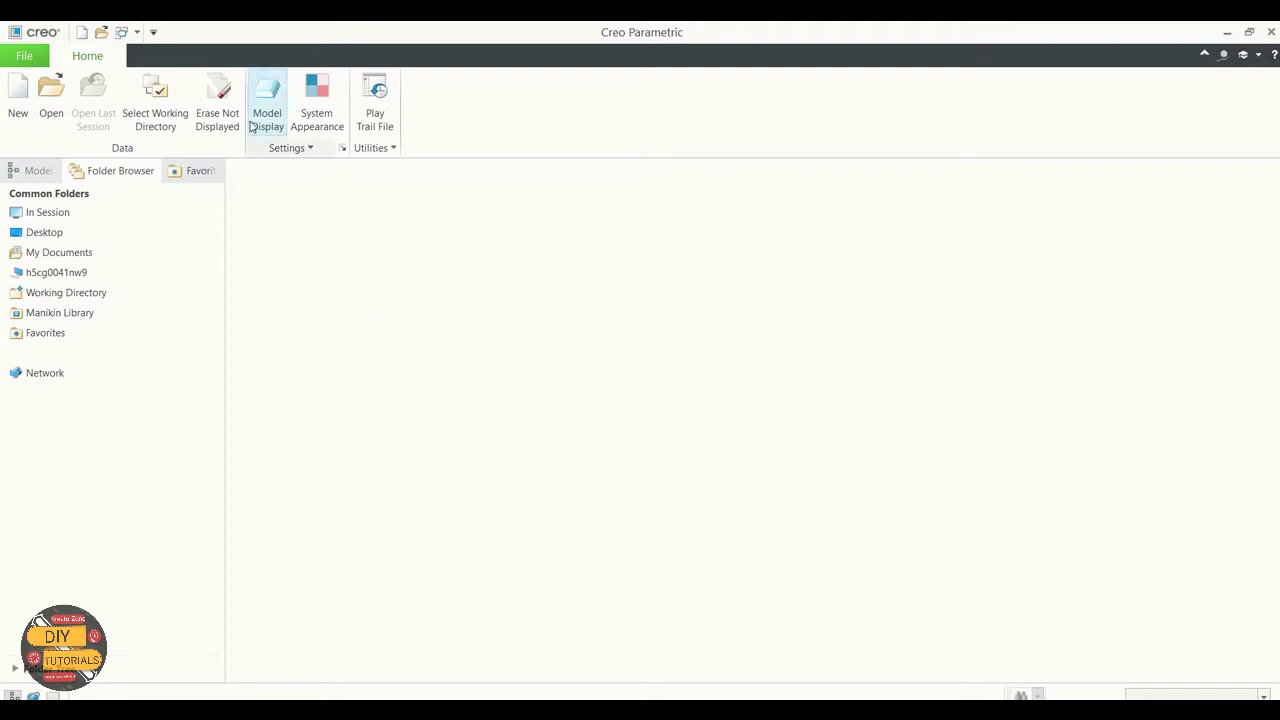
Erase undisplayed objects from session and set the working directory to Basic_tutorial\Exercise 3.
click(217, 105)
click(660, 515)
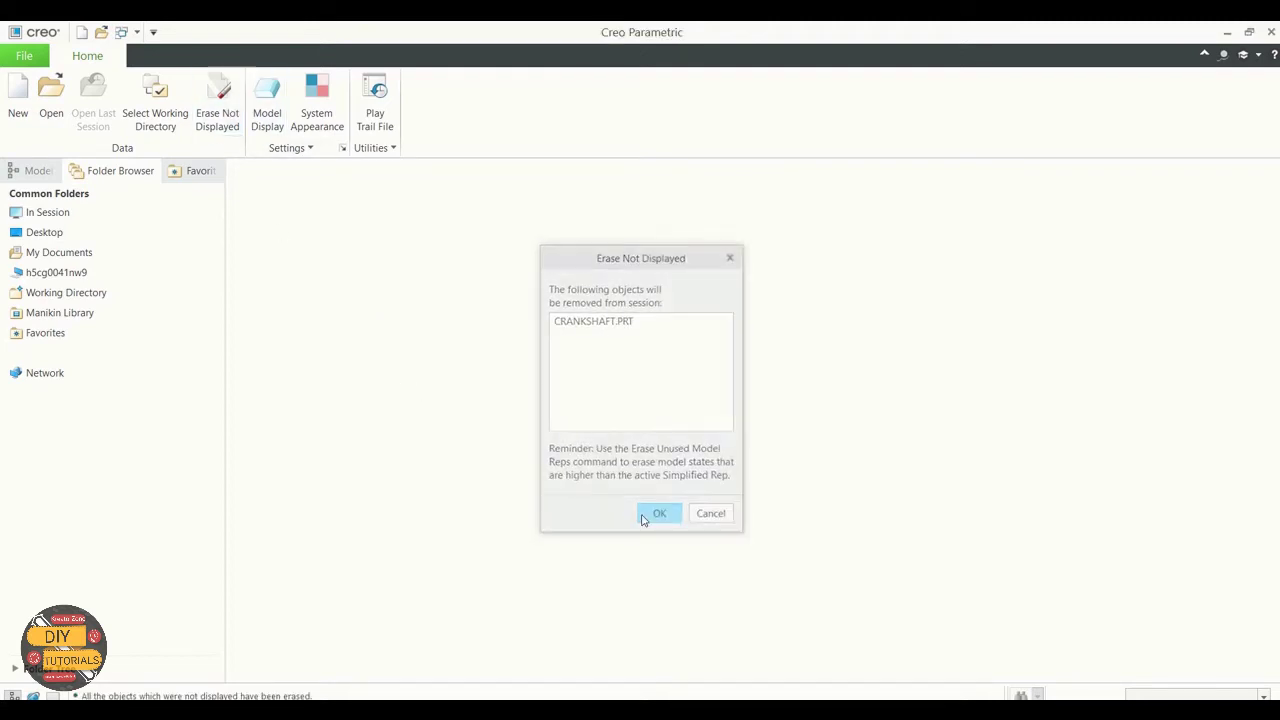
click(160, 105)
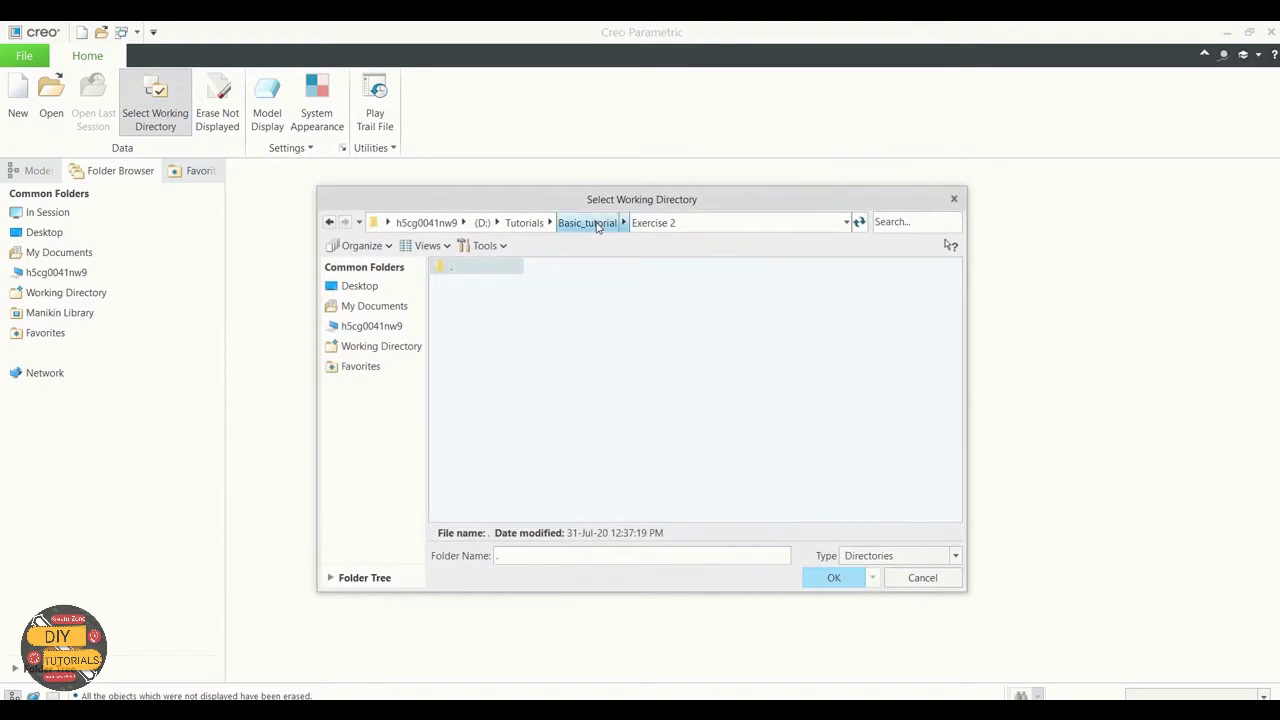
click(597, 224)
double_click(482, 300)
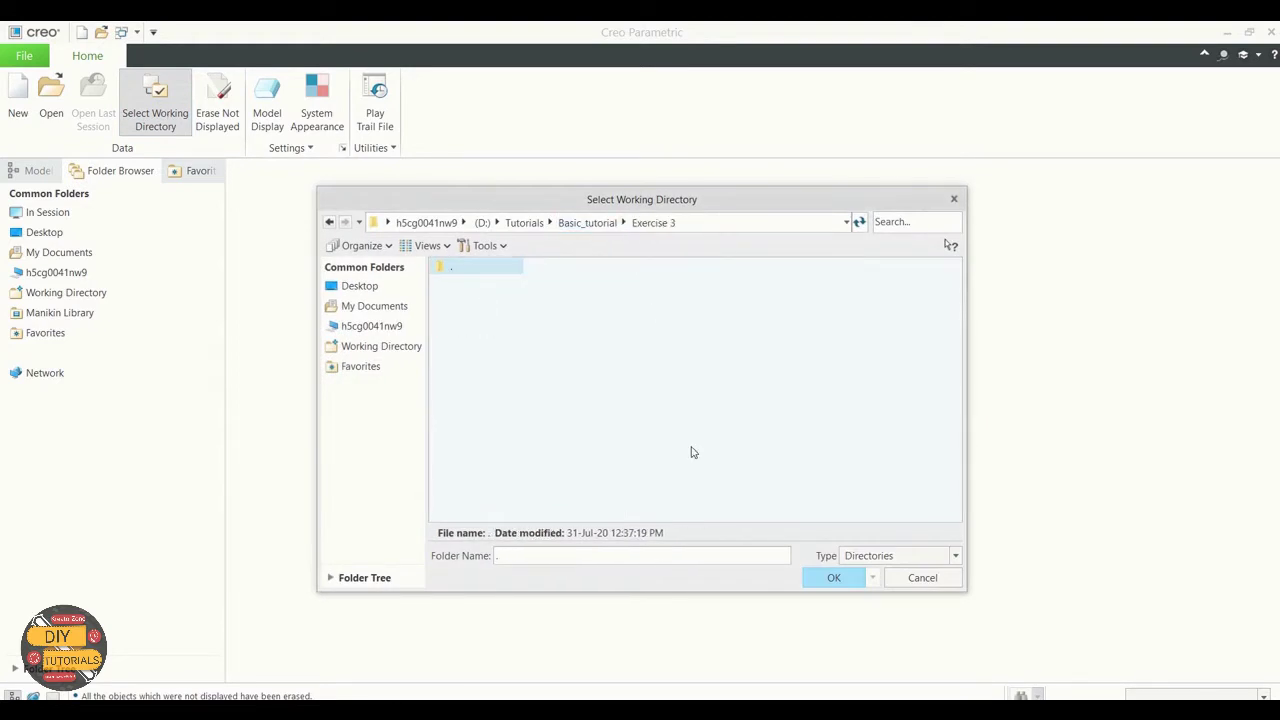
click(813, 580)
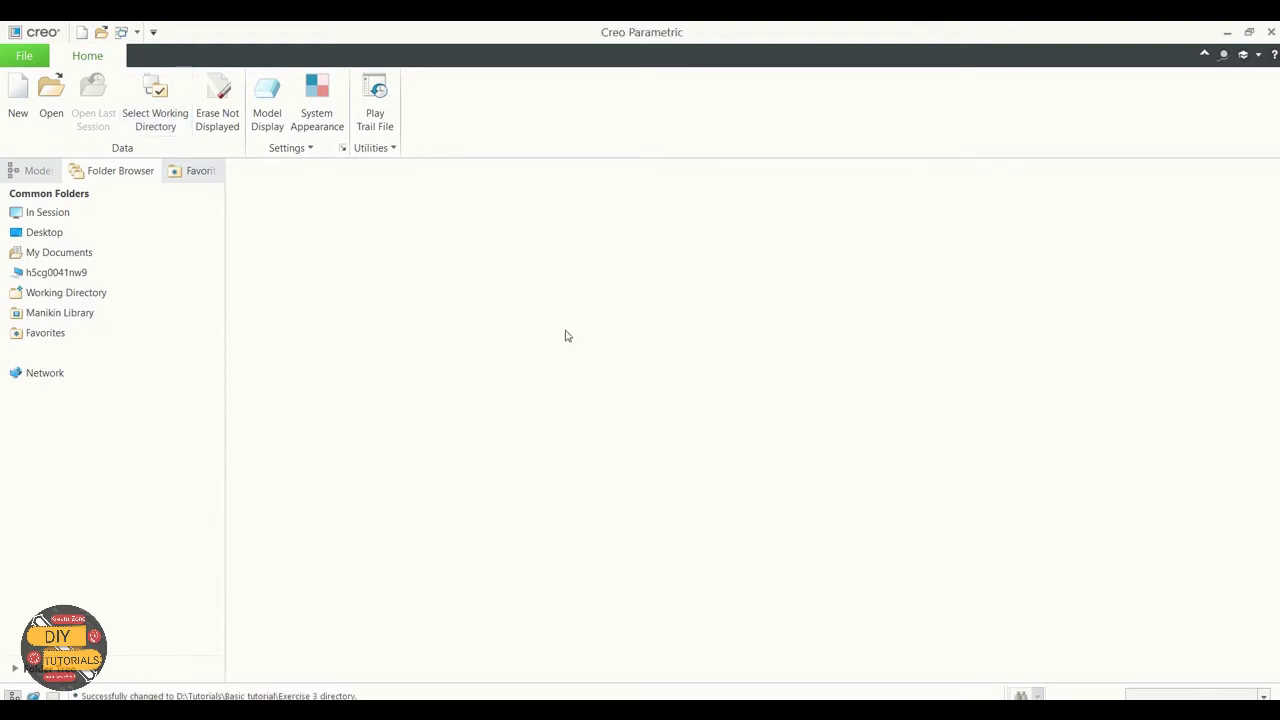
Browse the 13 Exercise 3 part files in the Open dialog, then cancel without opening any.
click(60, 96)
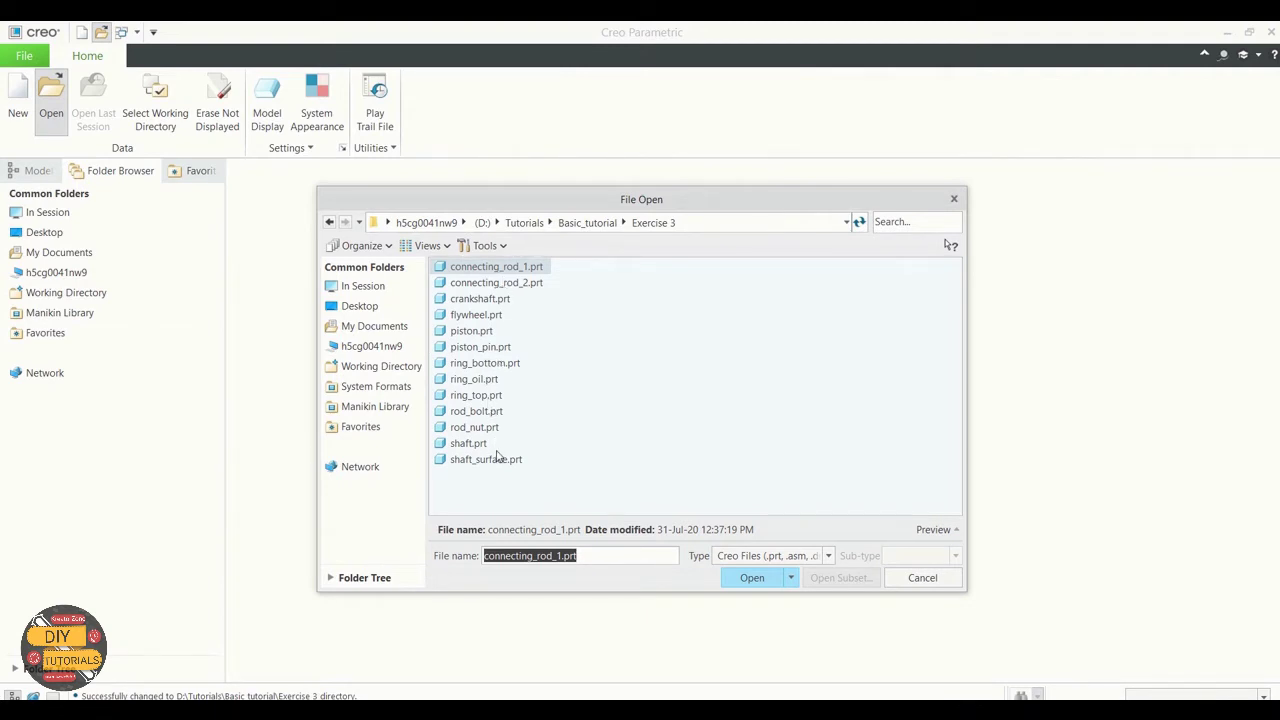
click(920, 578)
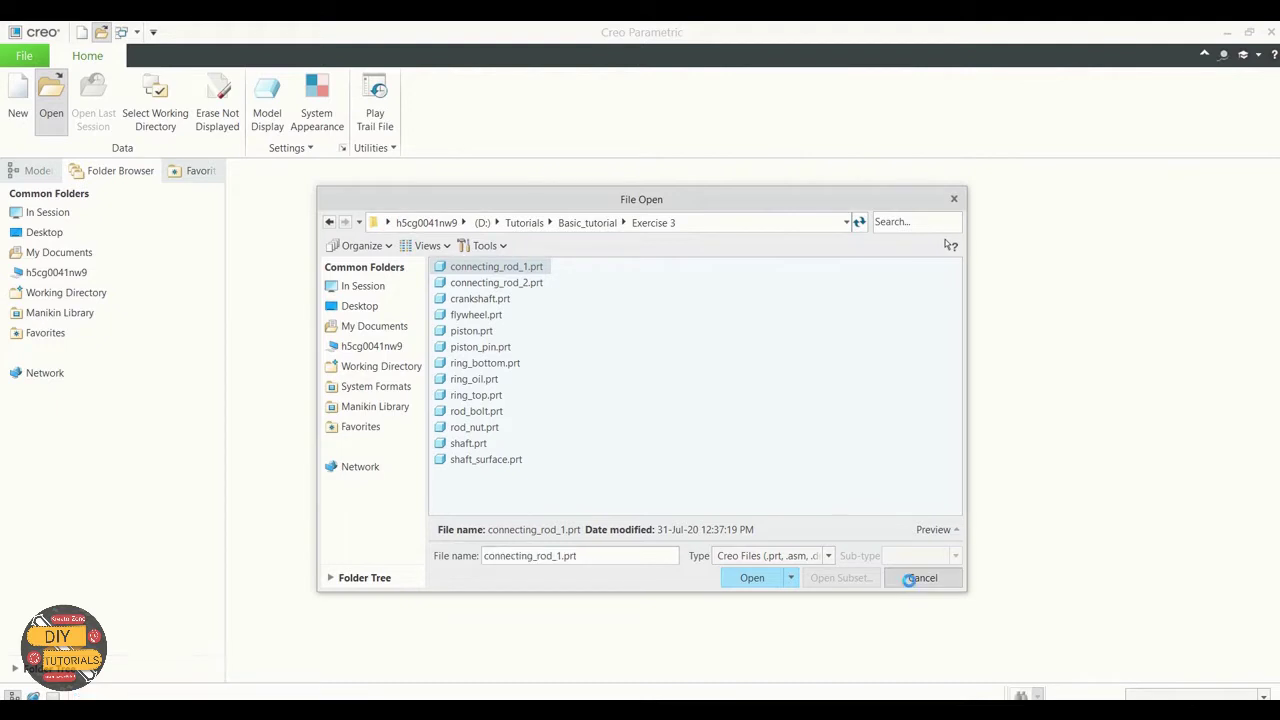
Start a new assembly Piston_Assembly, common name 'Piston and rings', with Use default template unchecked.
click(18, 115)
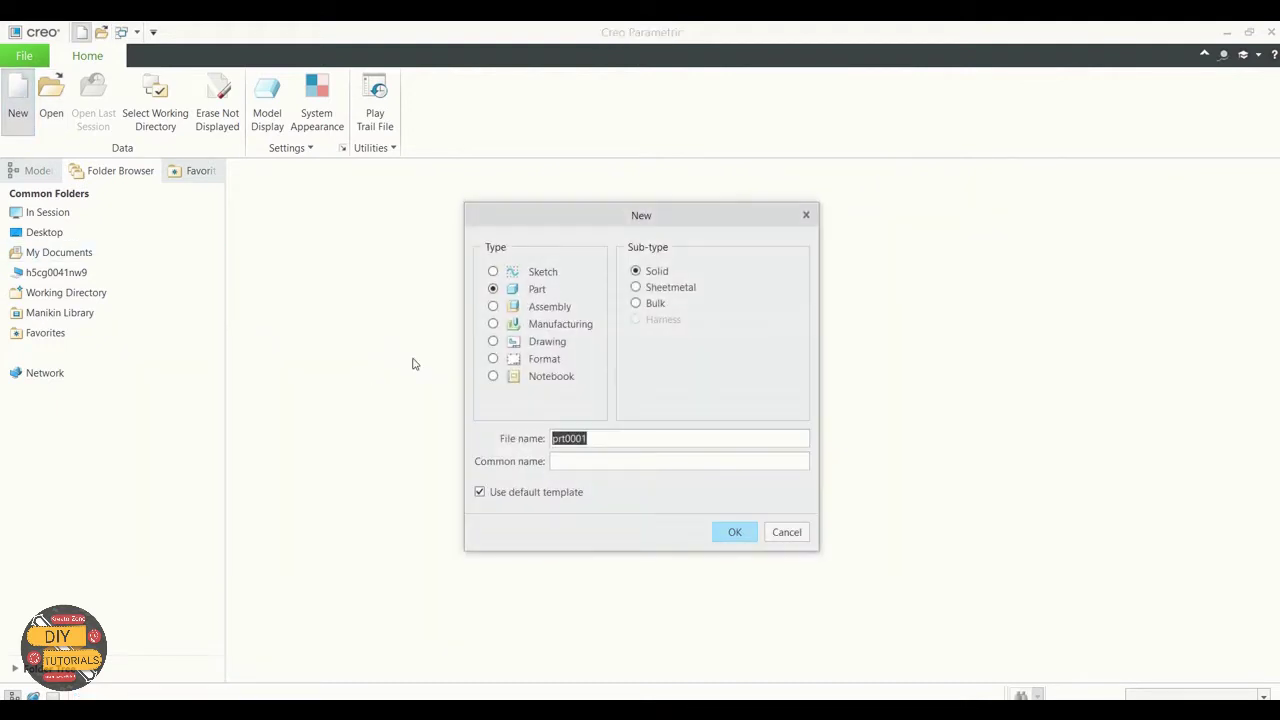
click(493, 306)
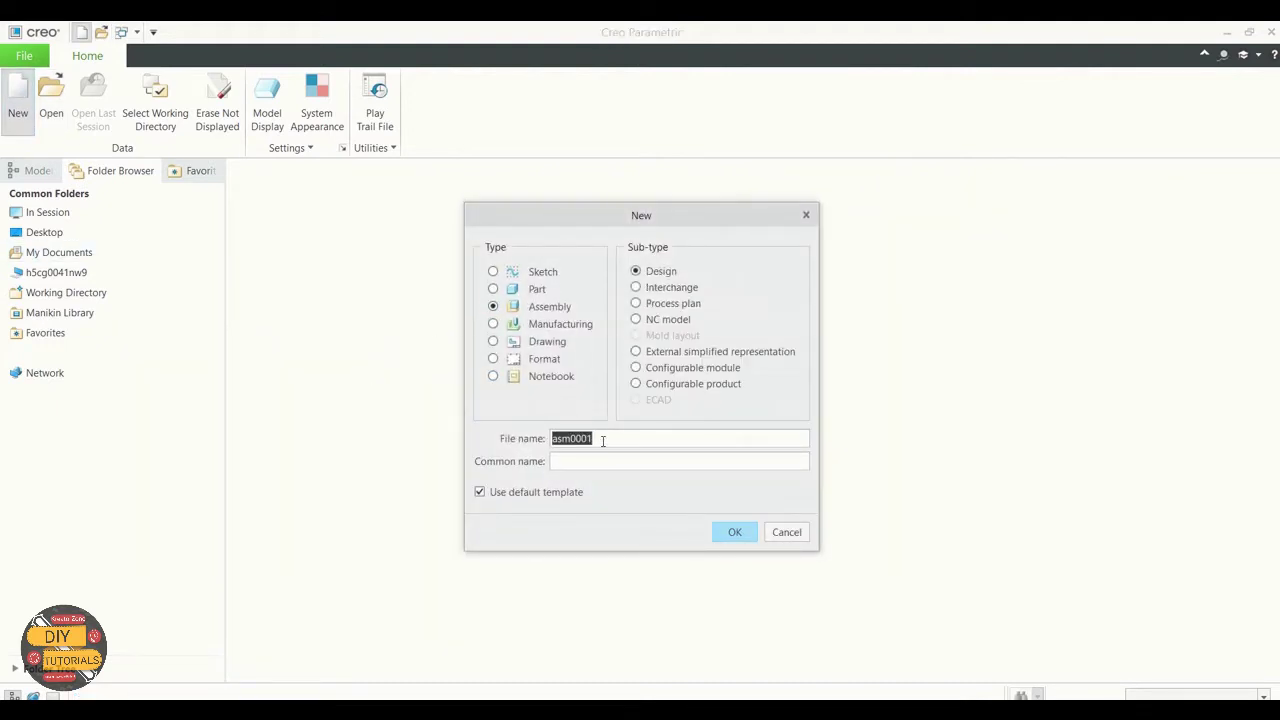
drag(604, 439, 527, 440)
key(BackSpace)
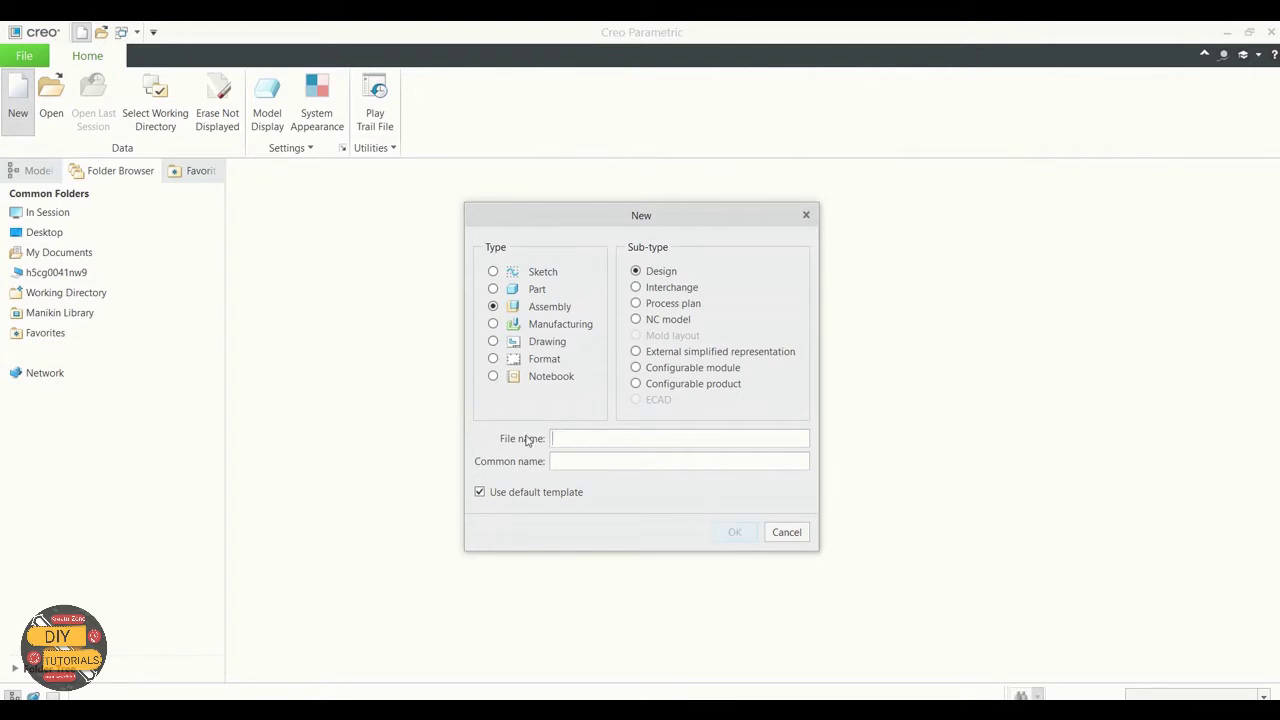
text(Piston and rings)
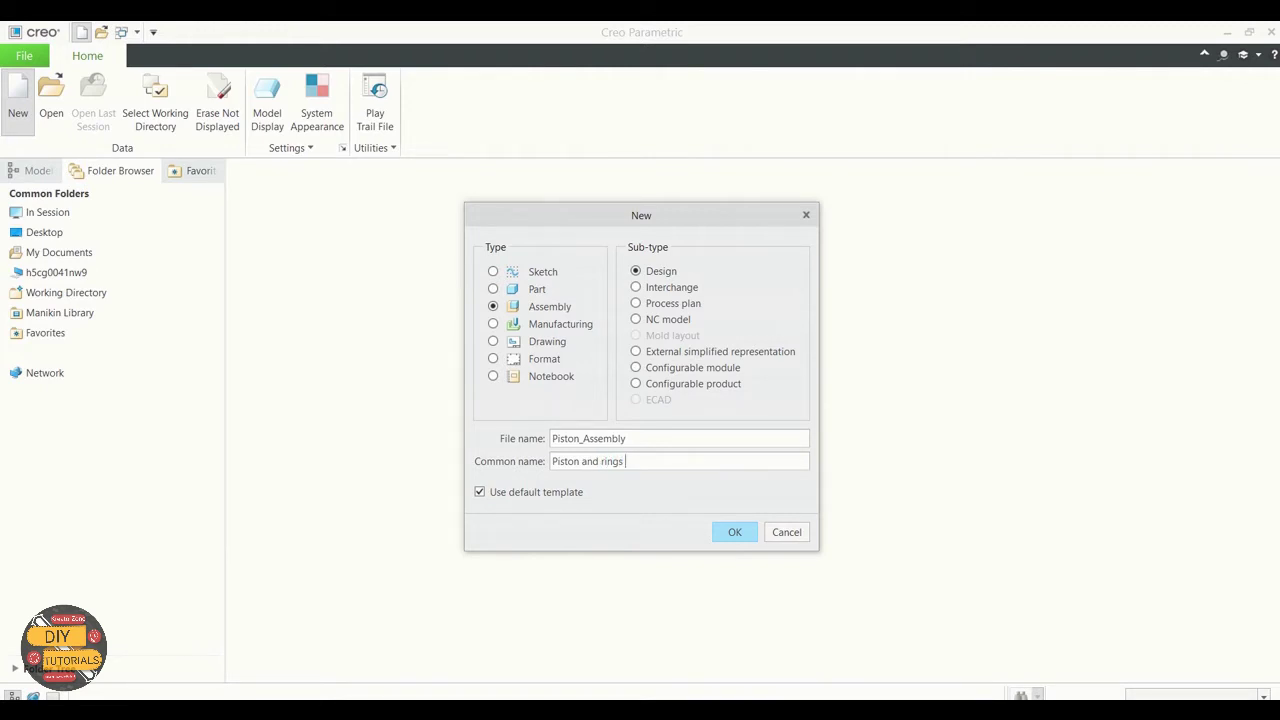
click(479, 492)
Create PISTON_ASSEMBLY from mmns_asm_design_abs with description 'Piston Assembly' and the modeller's name.
click(749, 543)
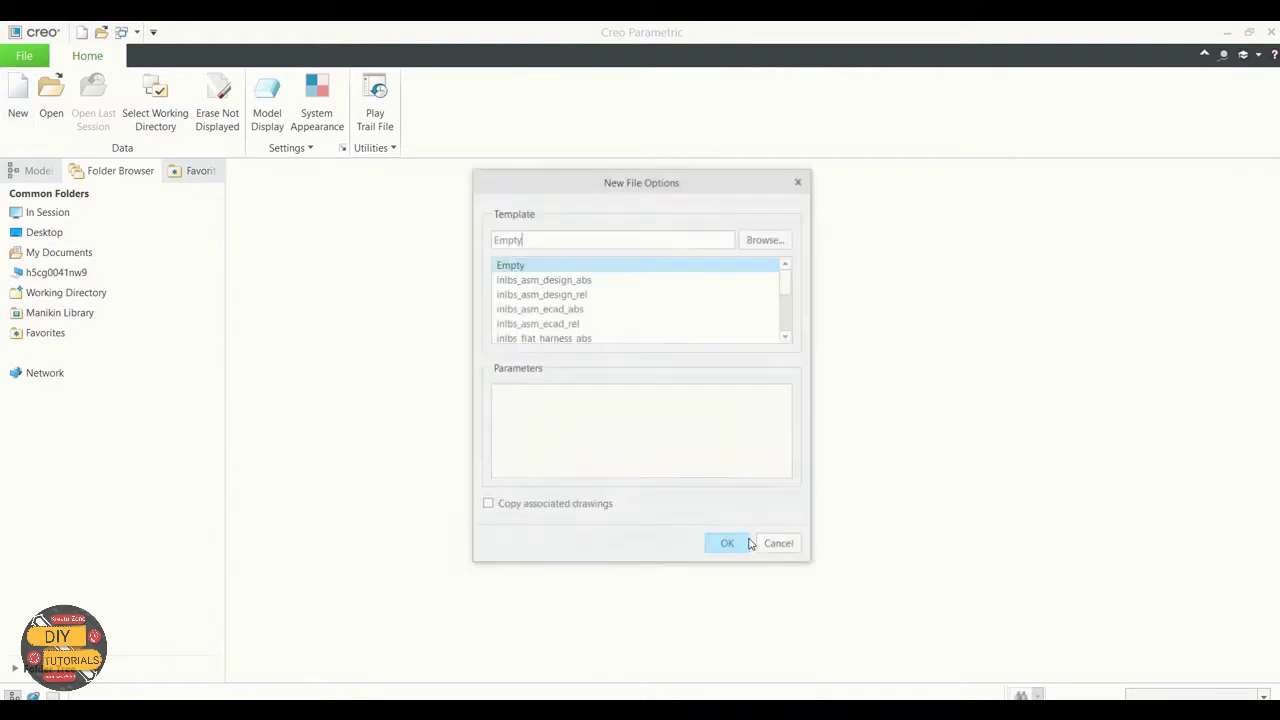
scroll(645, 296, down, 1)
scroll(645, 296, down, 2)
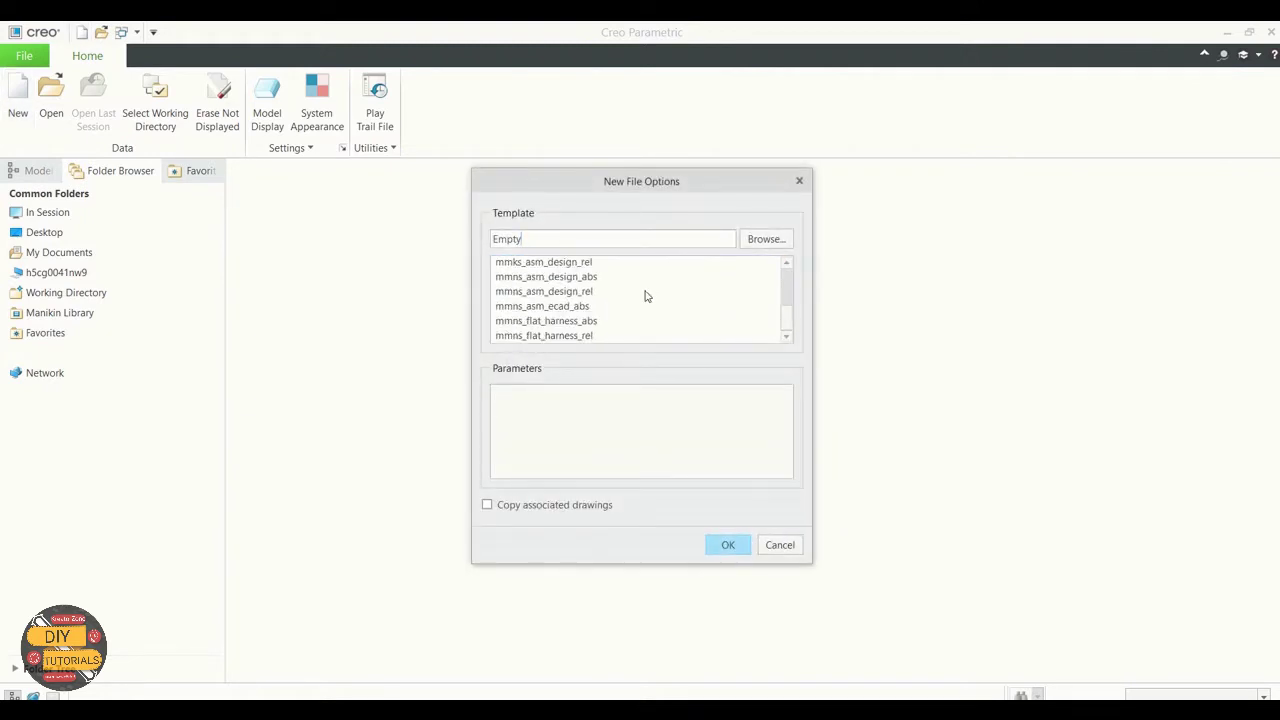
scroll(645, 296, up, 1)
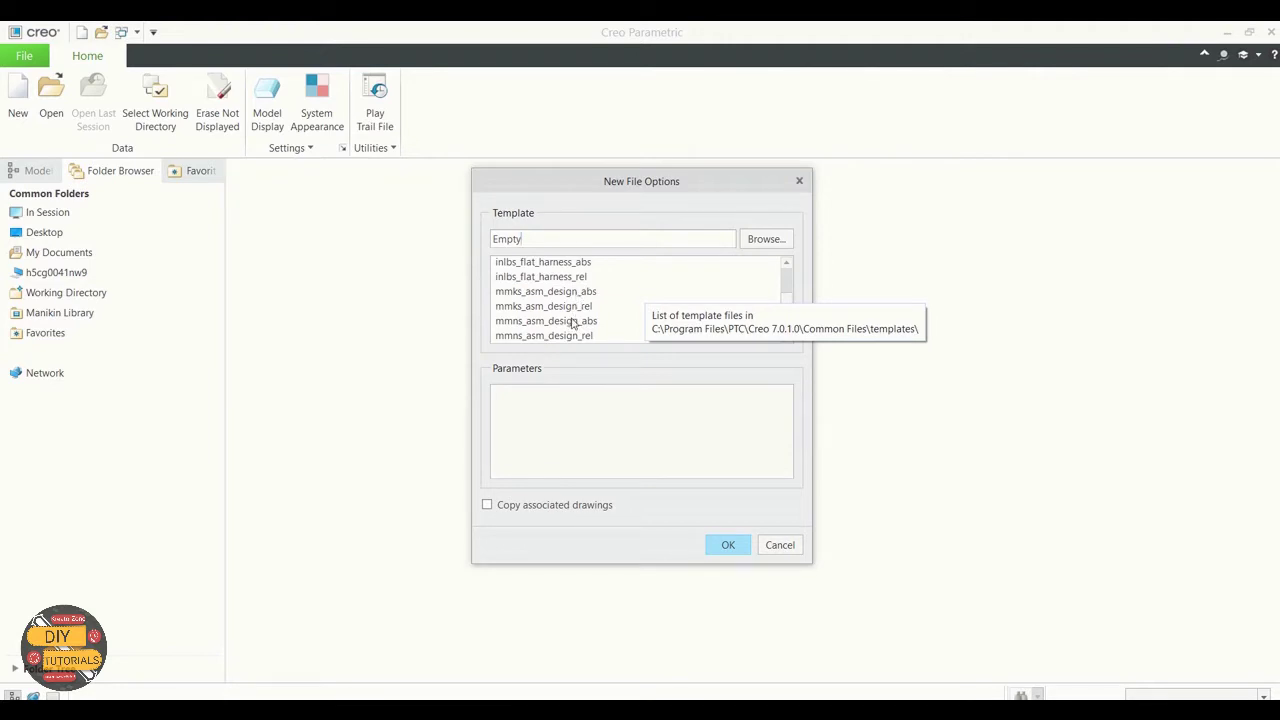
click(573, 323)
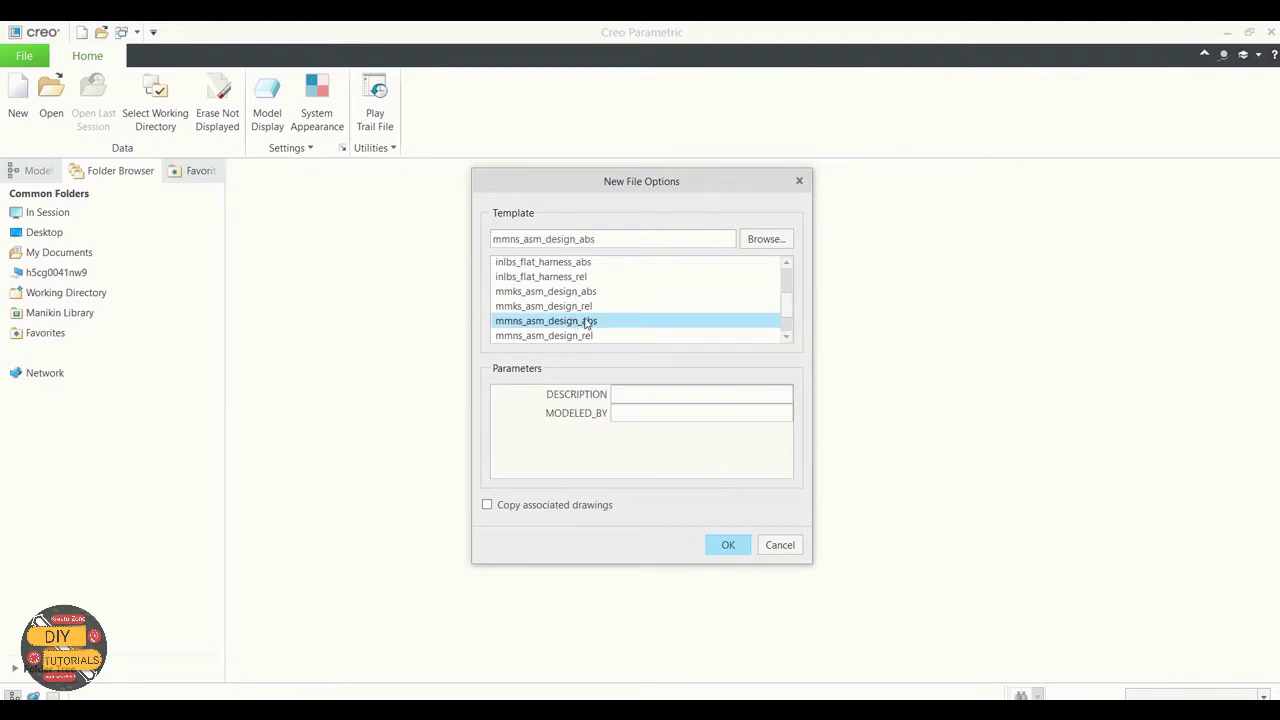
scroll(580, 322, down, 1)
scroll(587, 322, up, 5)
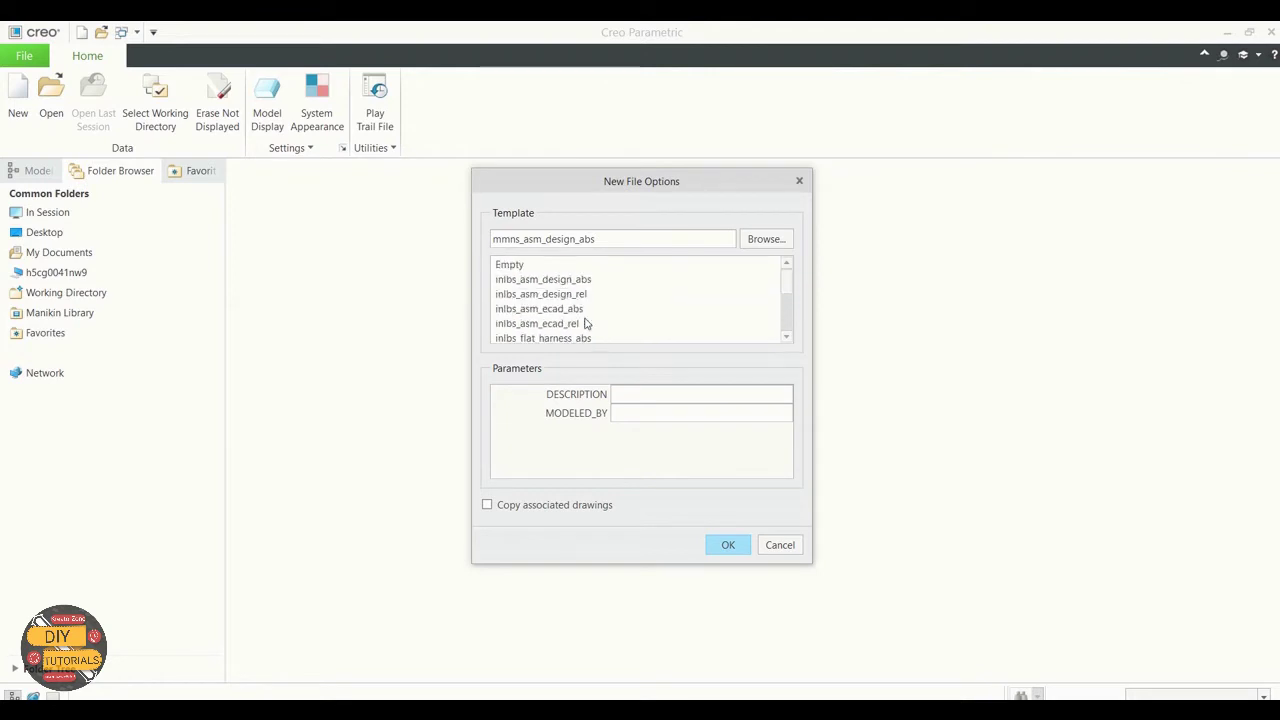
scroll(587, 323, down, 5)
text(Piston Assembly)
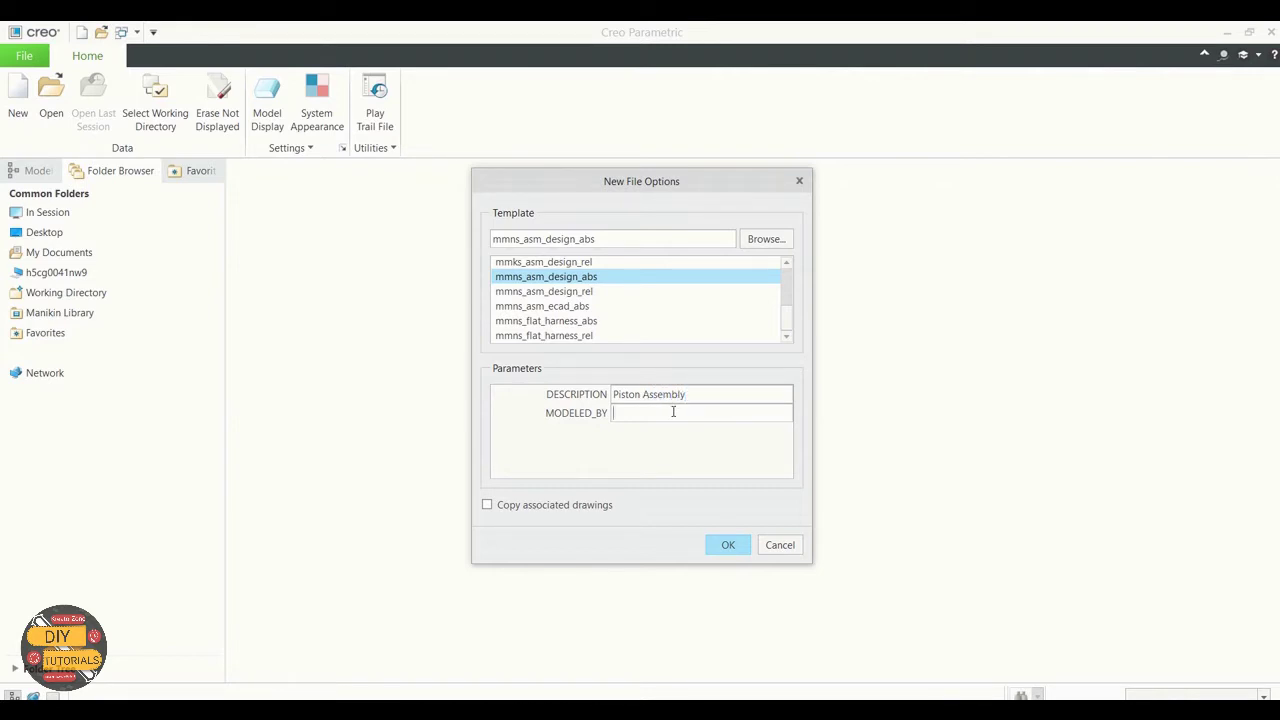
text(XYZ)
click(727, 546)
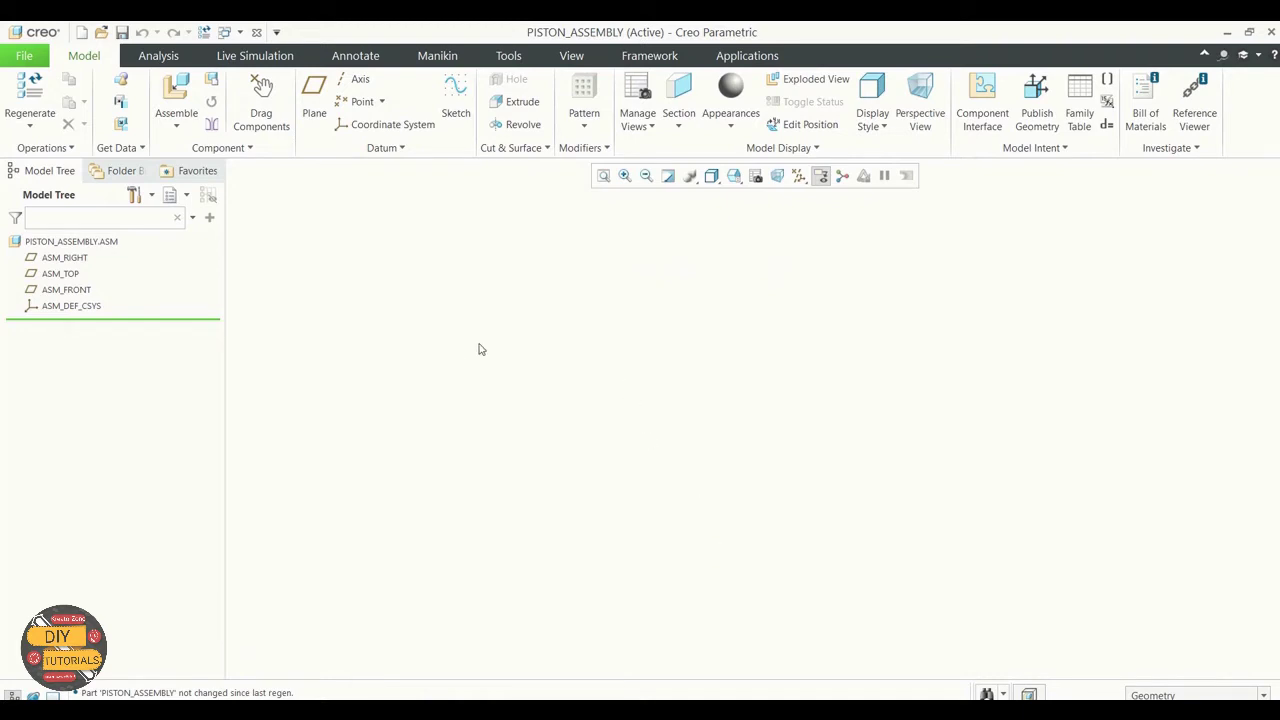
click(508, 55)
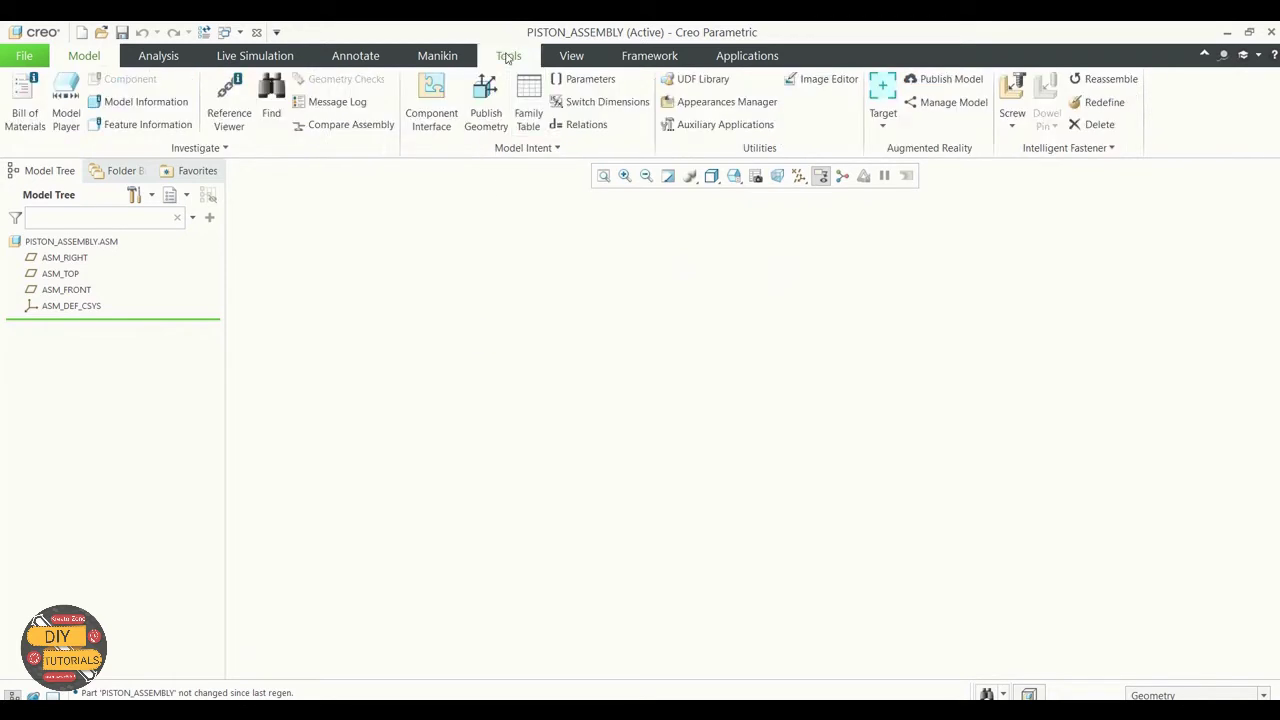
click(585, 79)
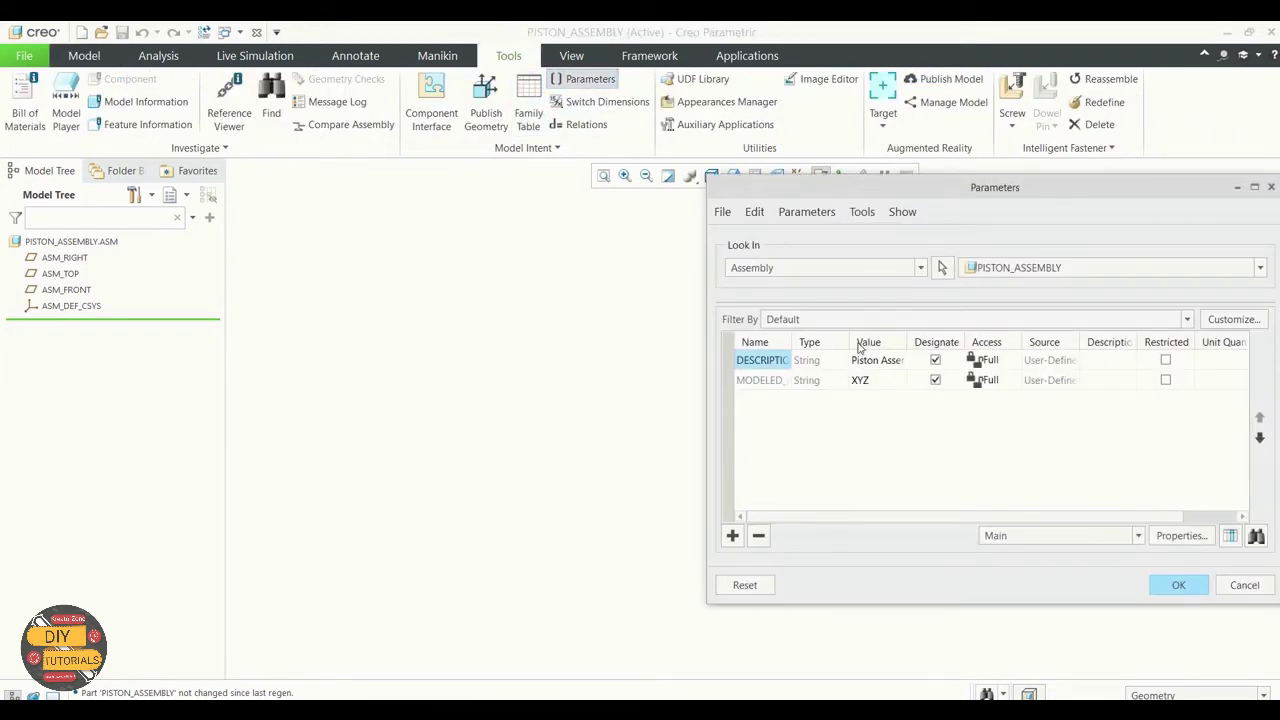
drag(906, 188, 594, 173)
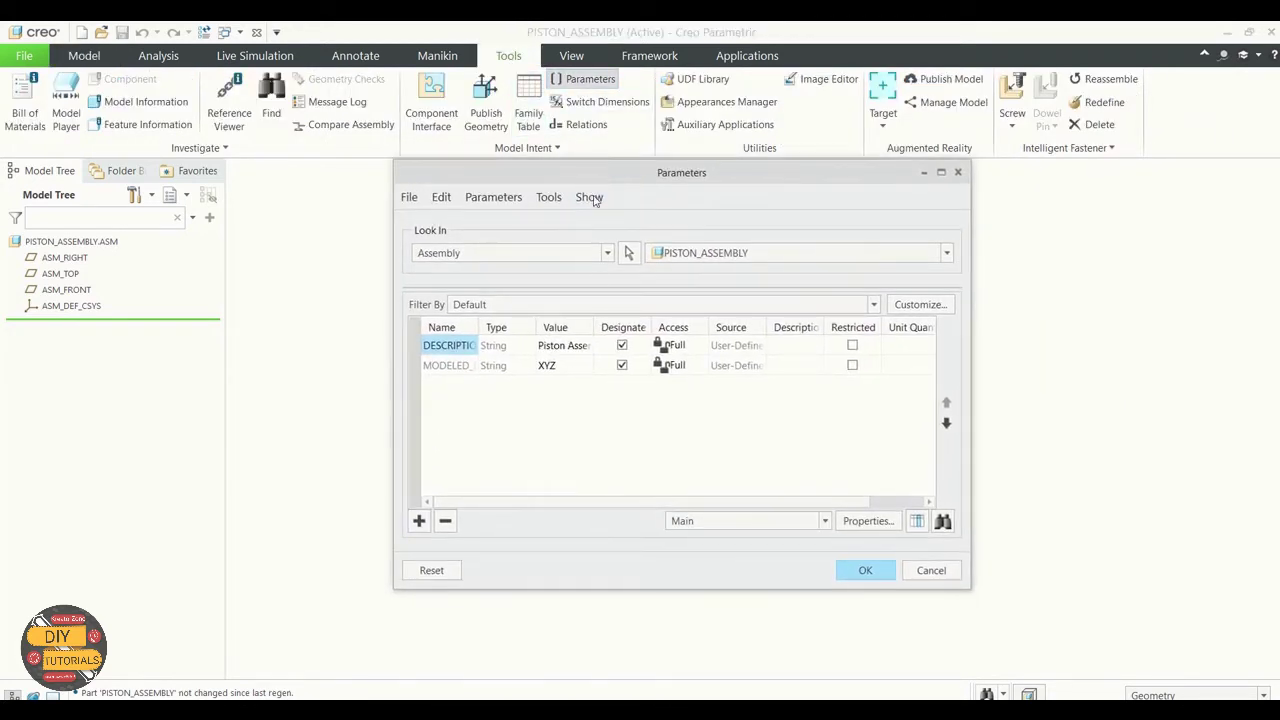
drag(594, 327, 662, 327)
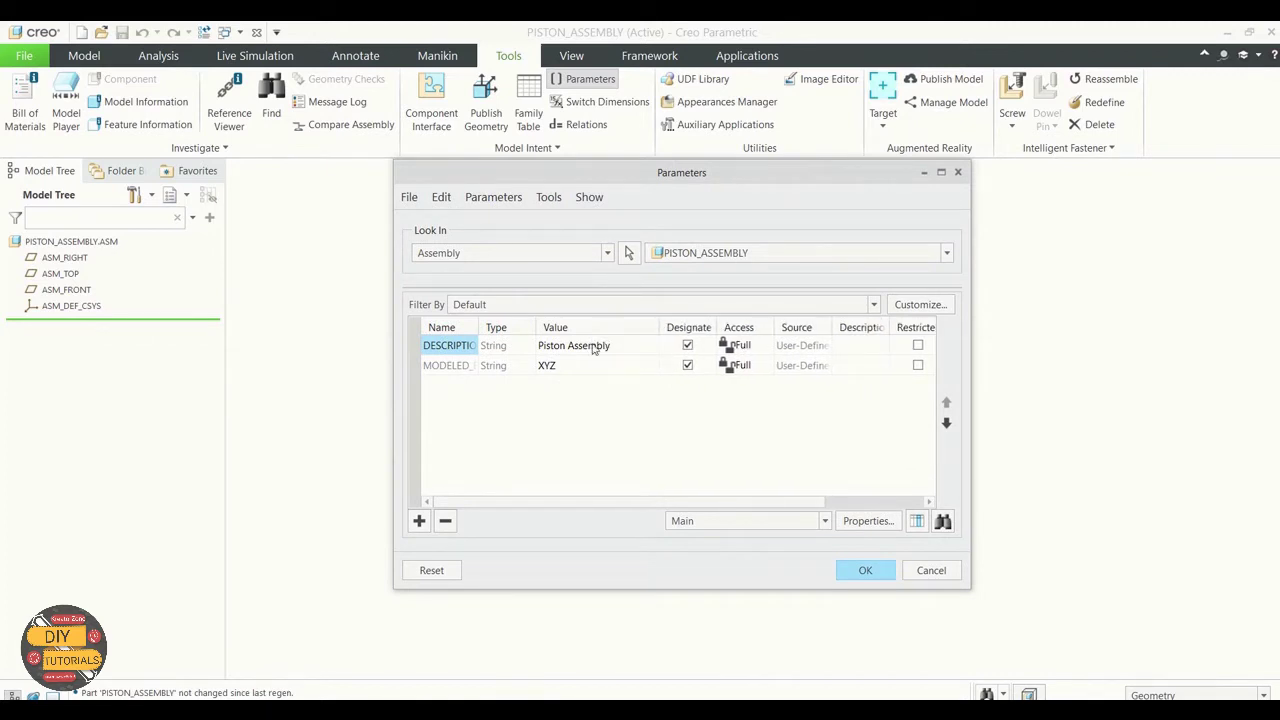
click(433, 350)
drag(480, 327, 563, 327)
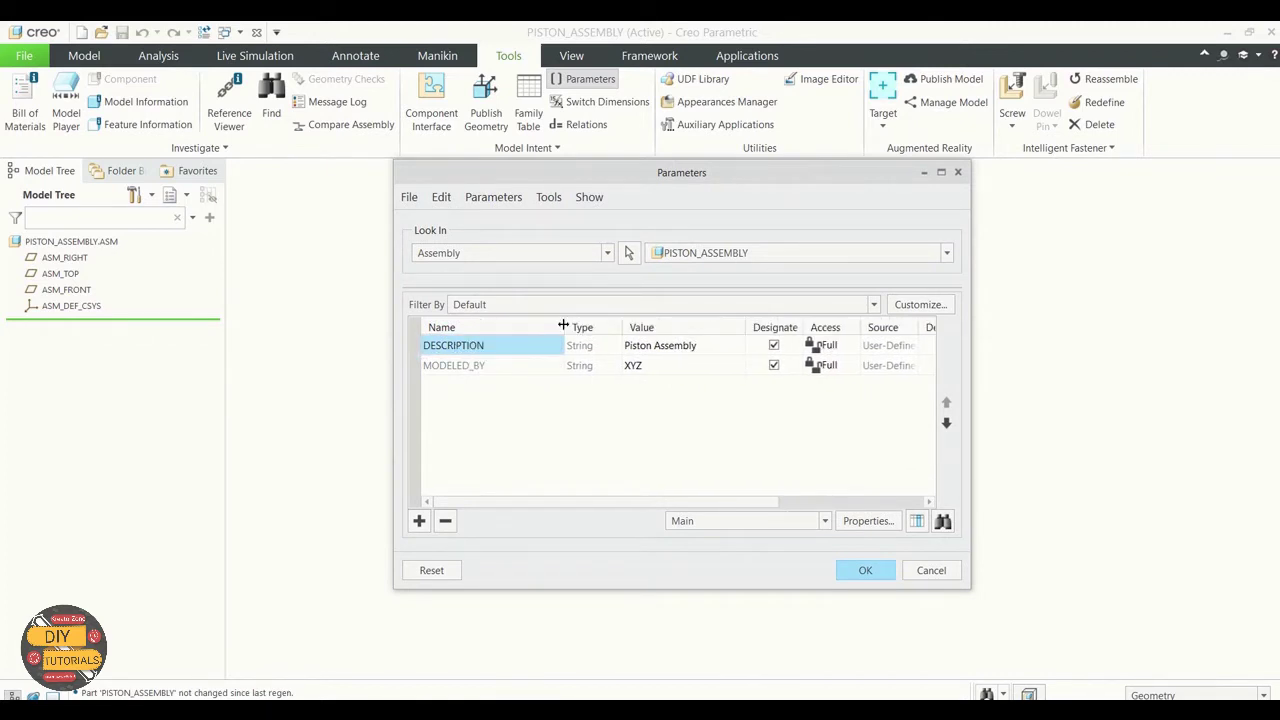
click(865, 571)
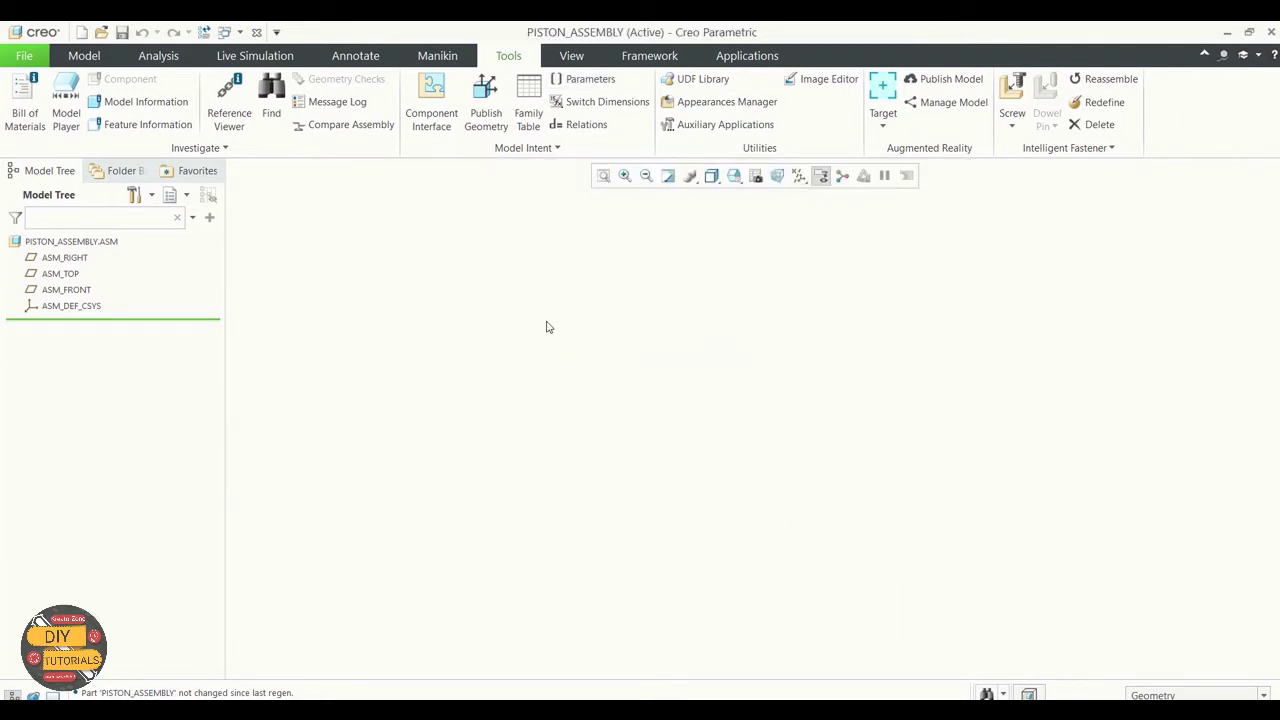
Assemble piston.prt into the assembly with a Default placement constraint.
click(80, 57)
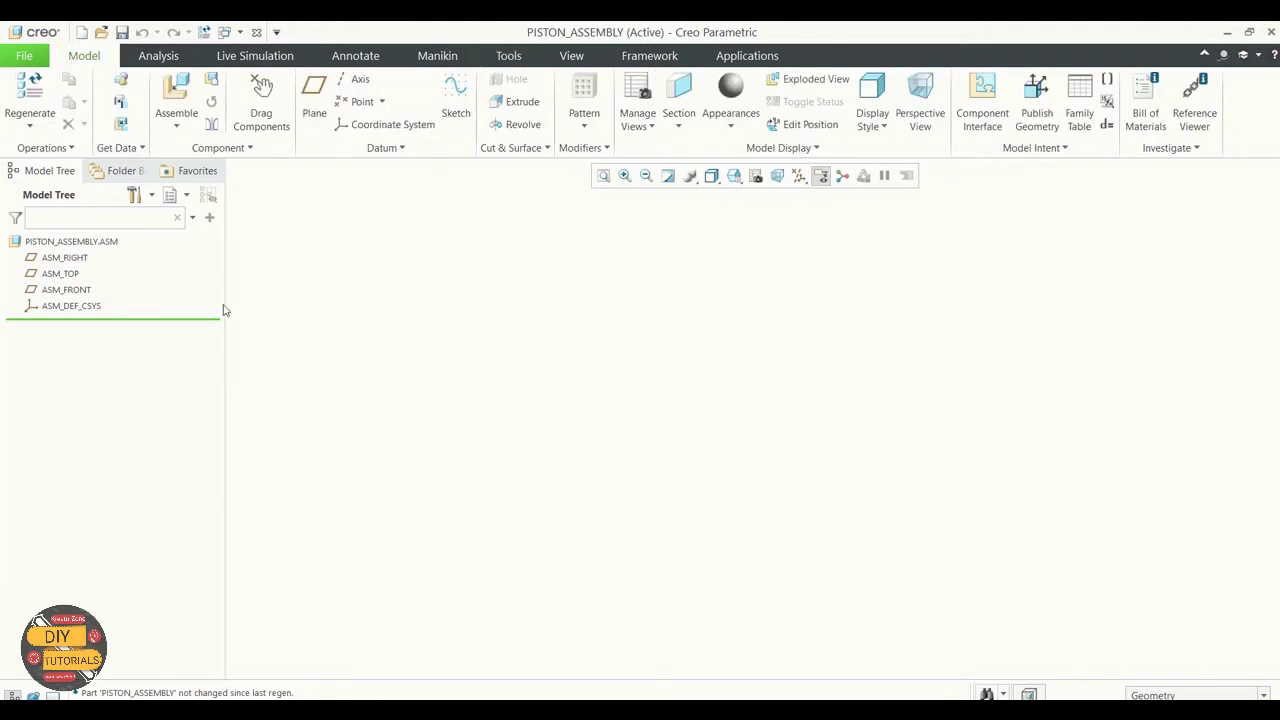
click(180, 125)
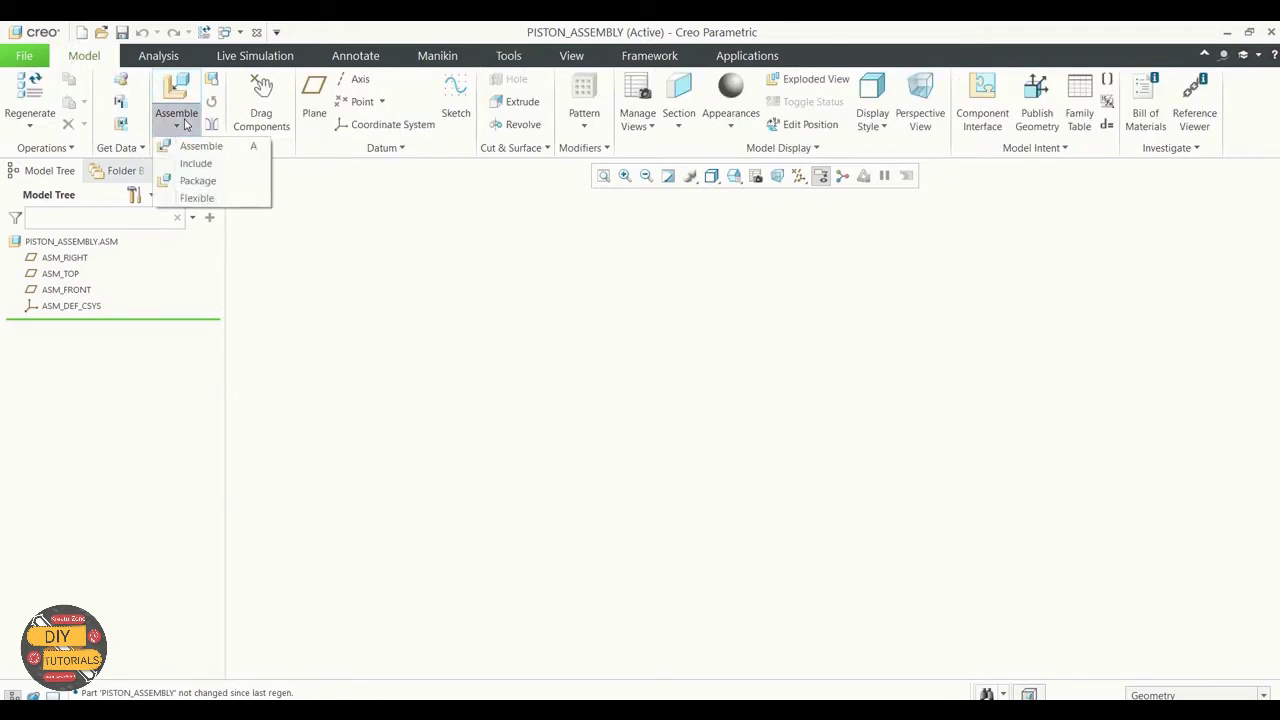
click(196, 147)
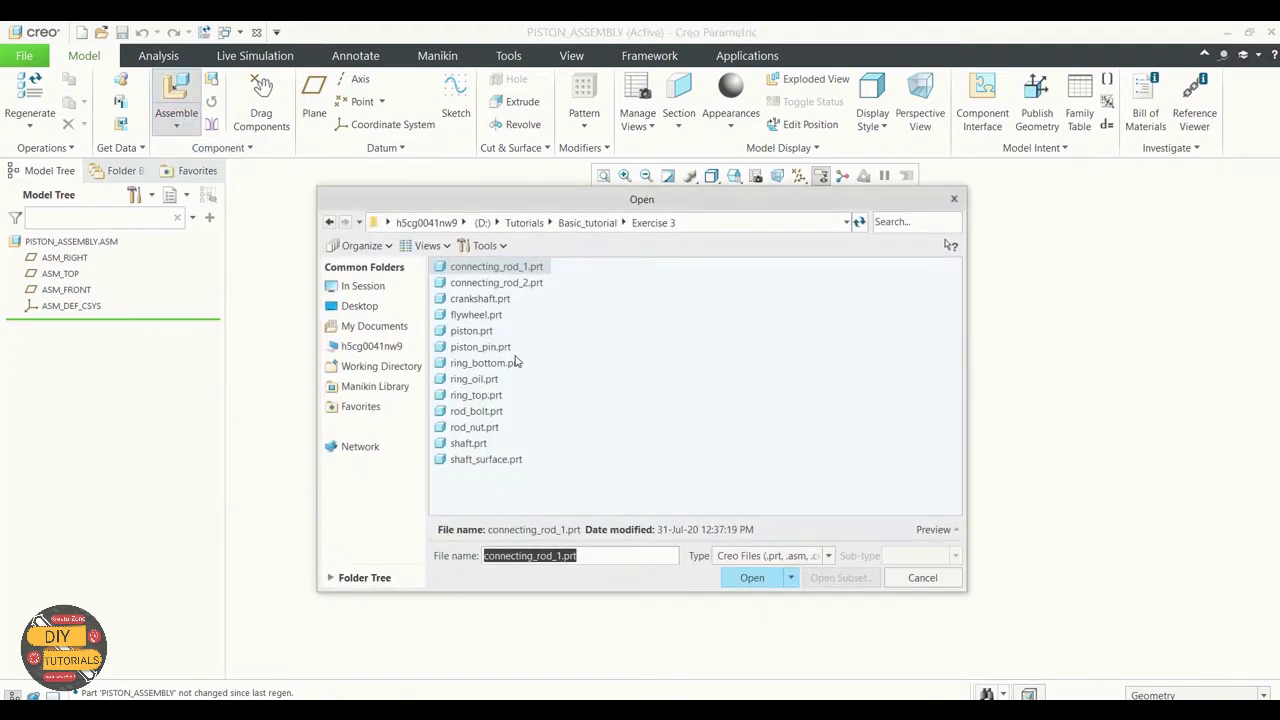
click(489, 333)
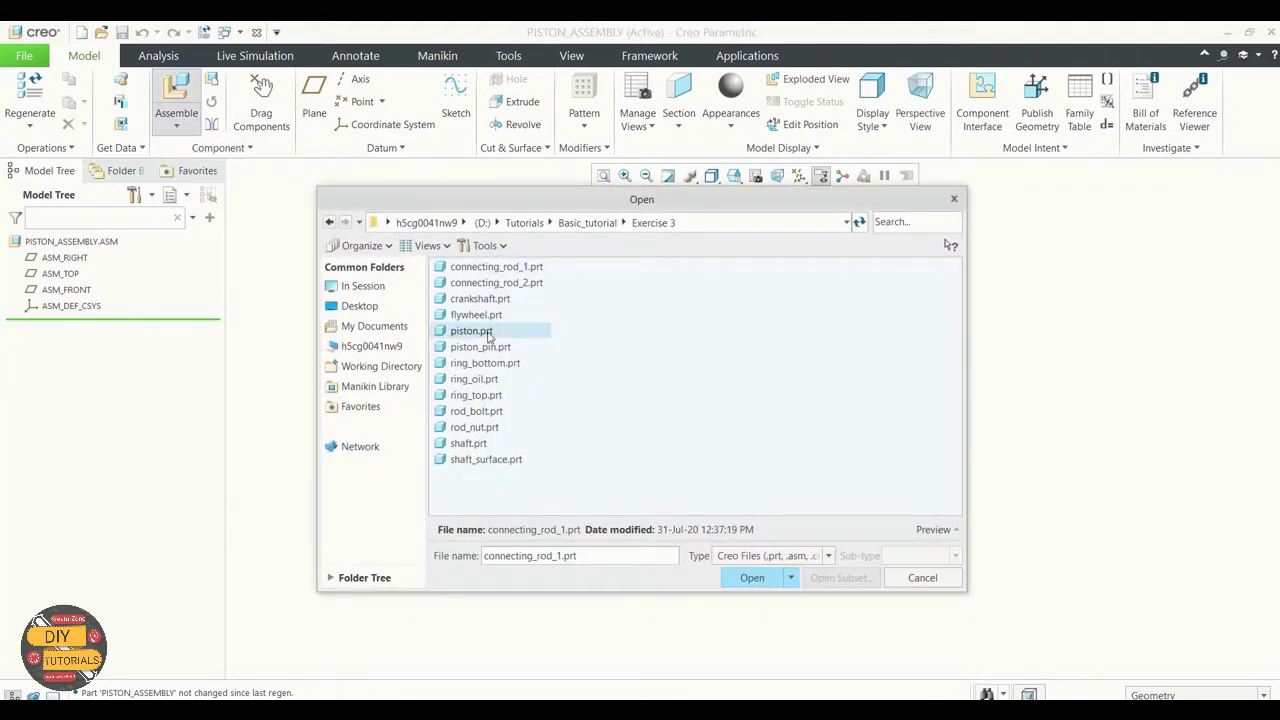
click(749, 579)
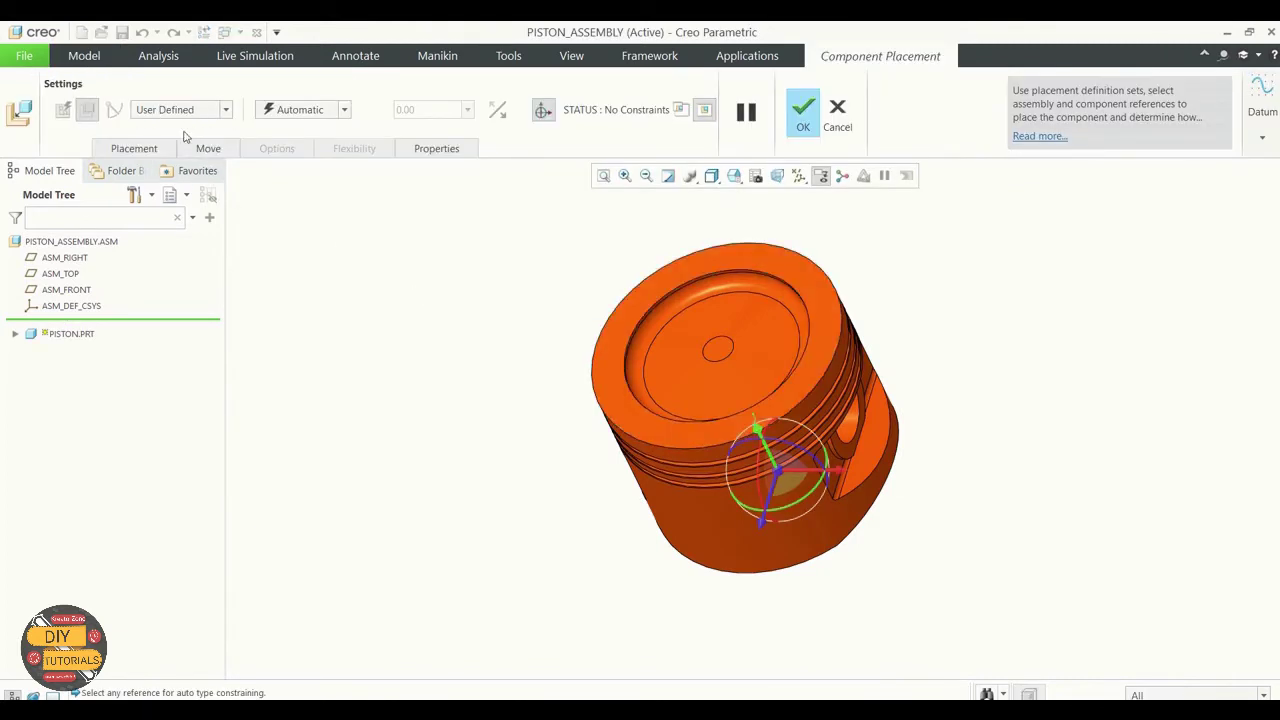
click(345, 111)
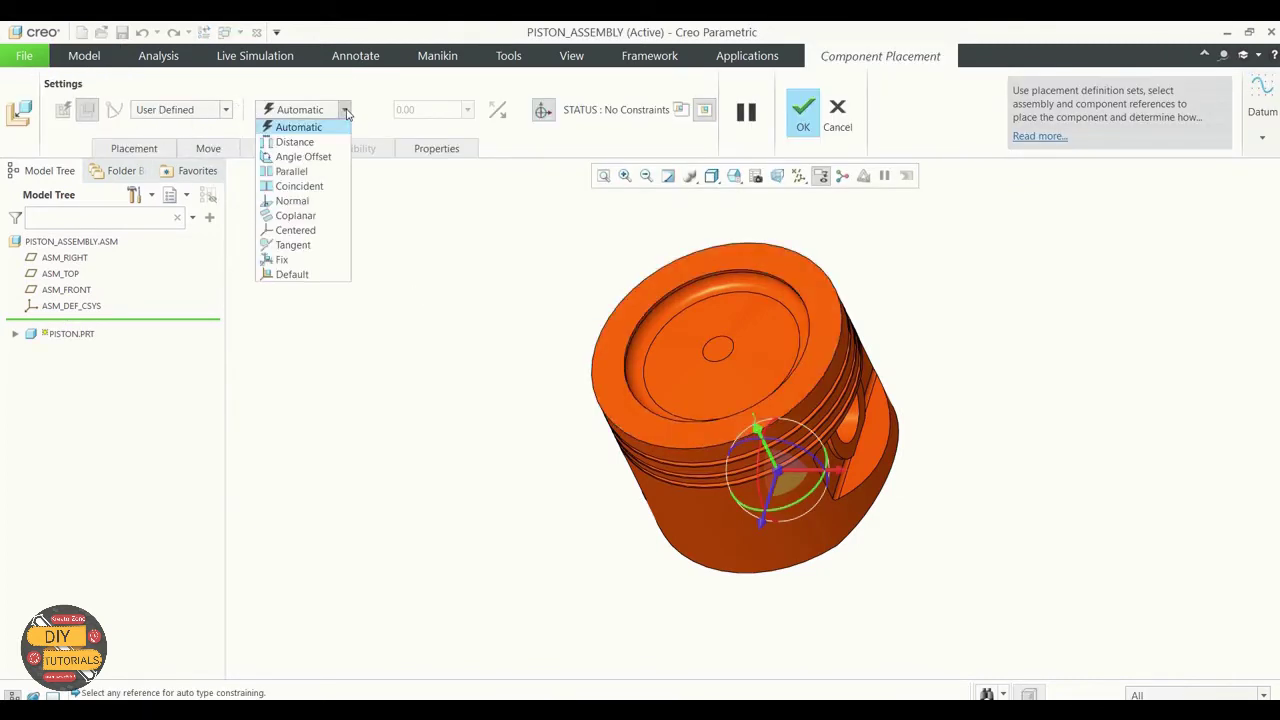
click(305, 275)
Turn on datum plane display in the datum filter.
click(798, 176)
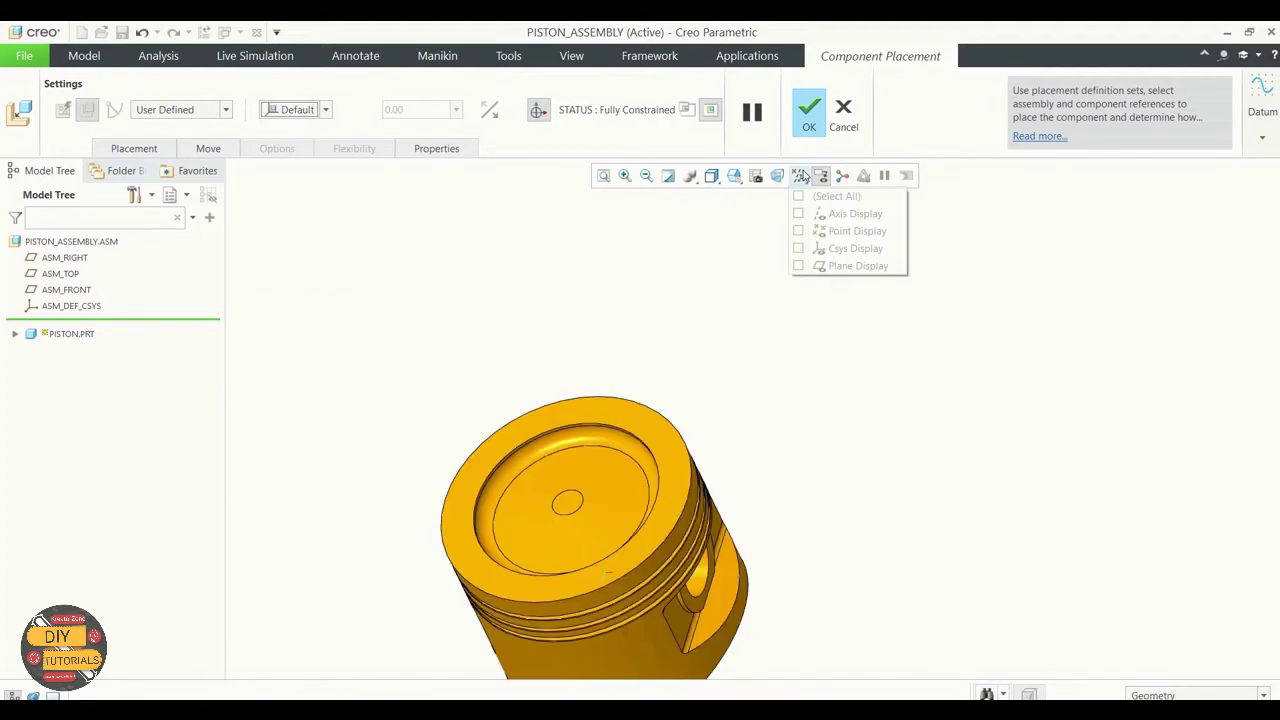
click(804, 266)
click(985, 380)
scroll(994, 386, down, 1)
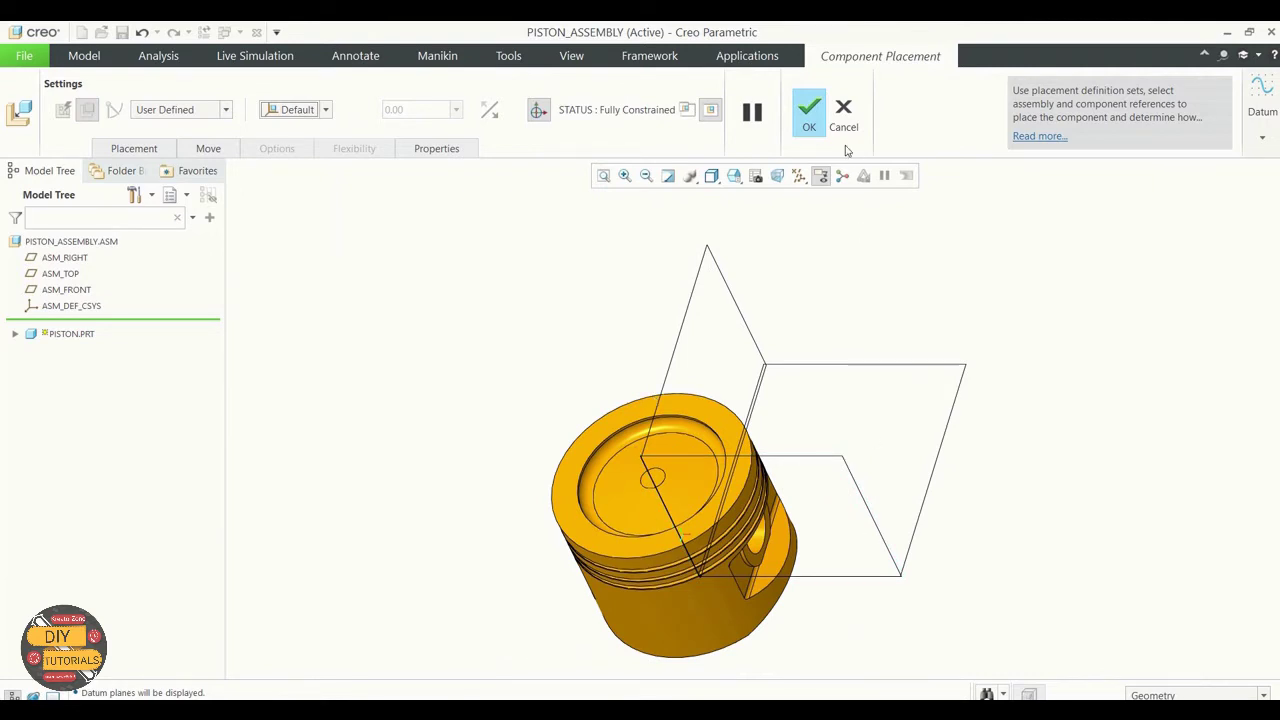
Finish the piston, load piston_pin.prt and make it coincident with the piston's pin hole.
click(810, 122)
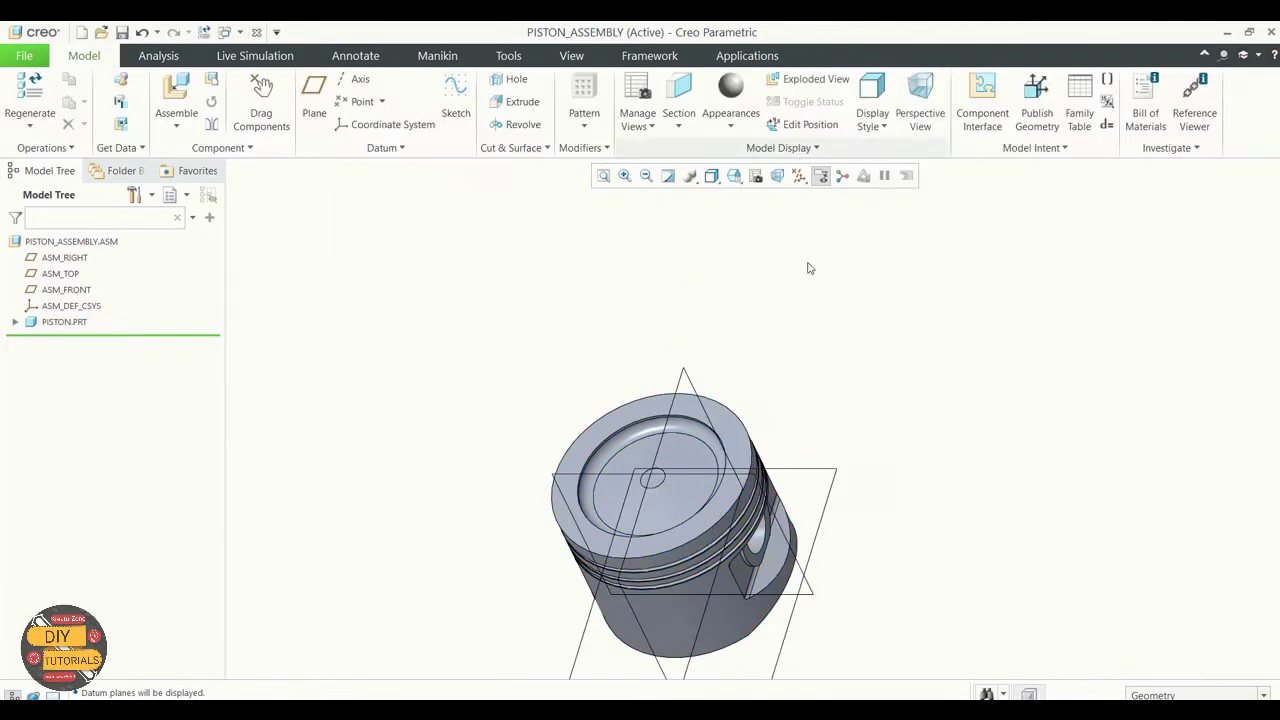
scroll(775, 520, up, 2)
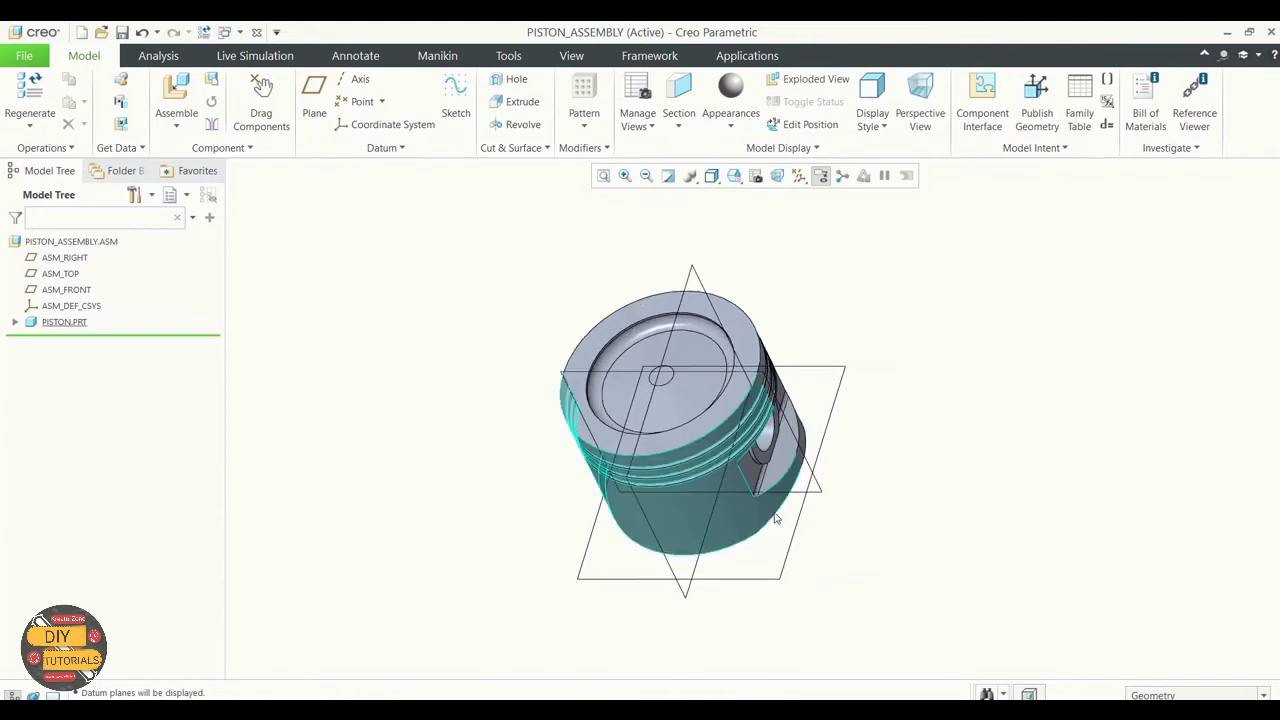
click(176, 124)
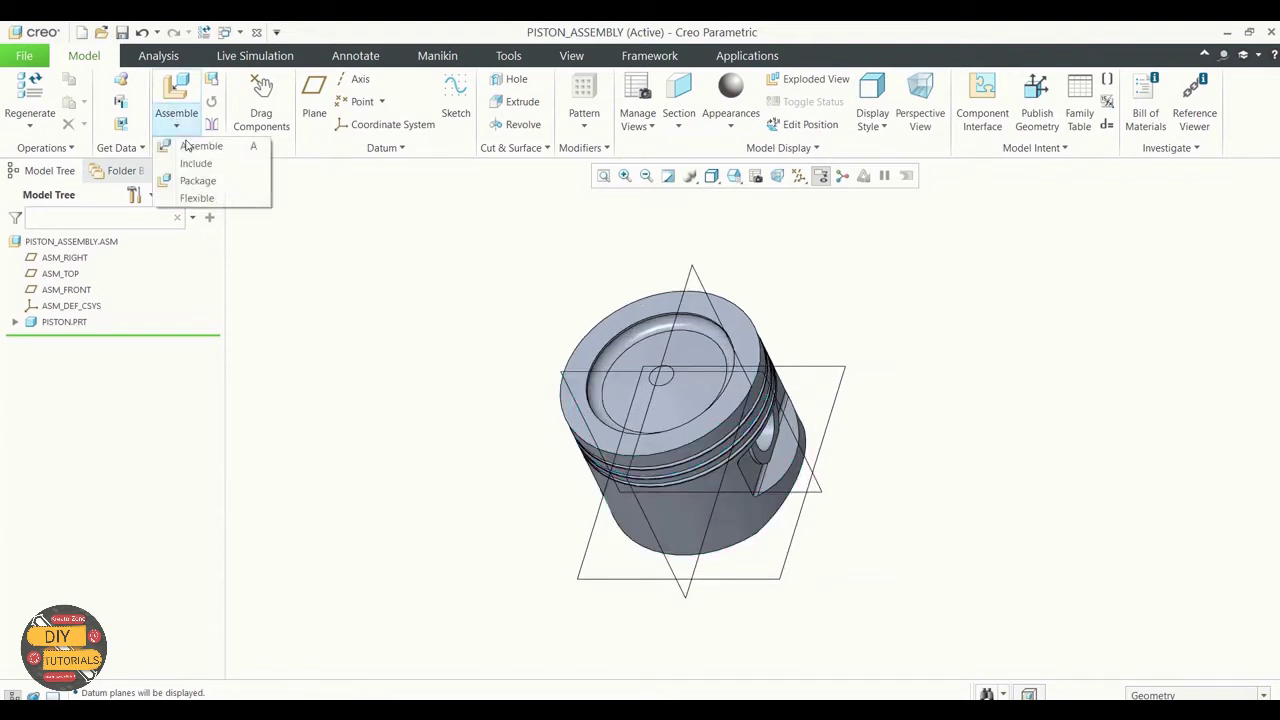
click(195, 148)
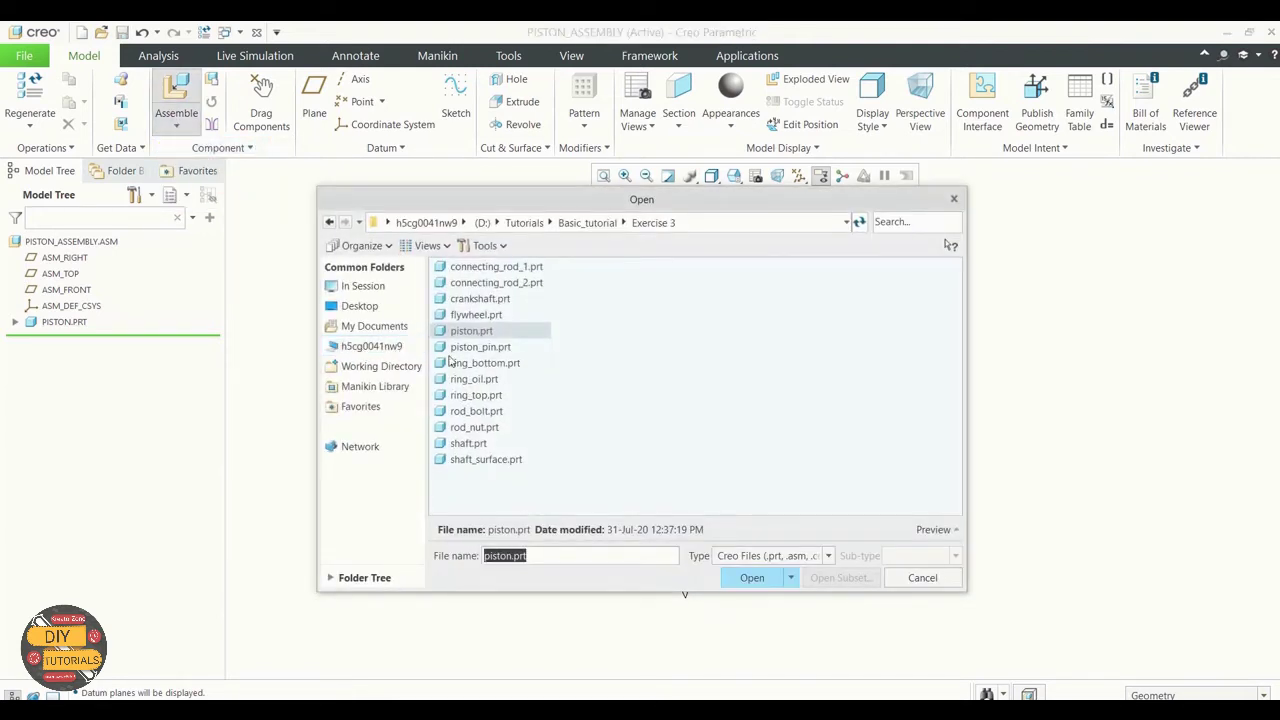
click(486, 350)
click(752, 578)
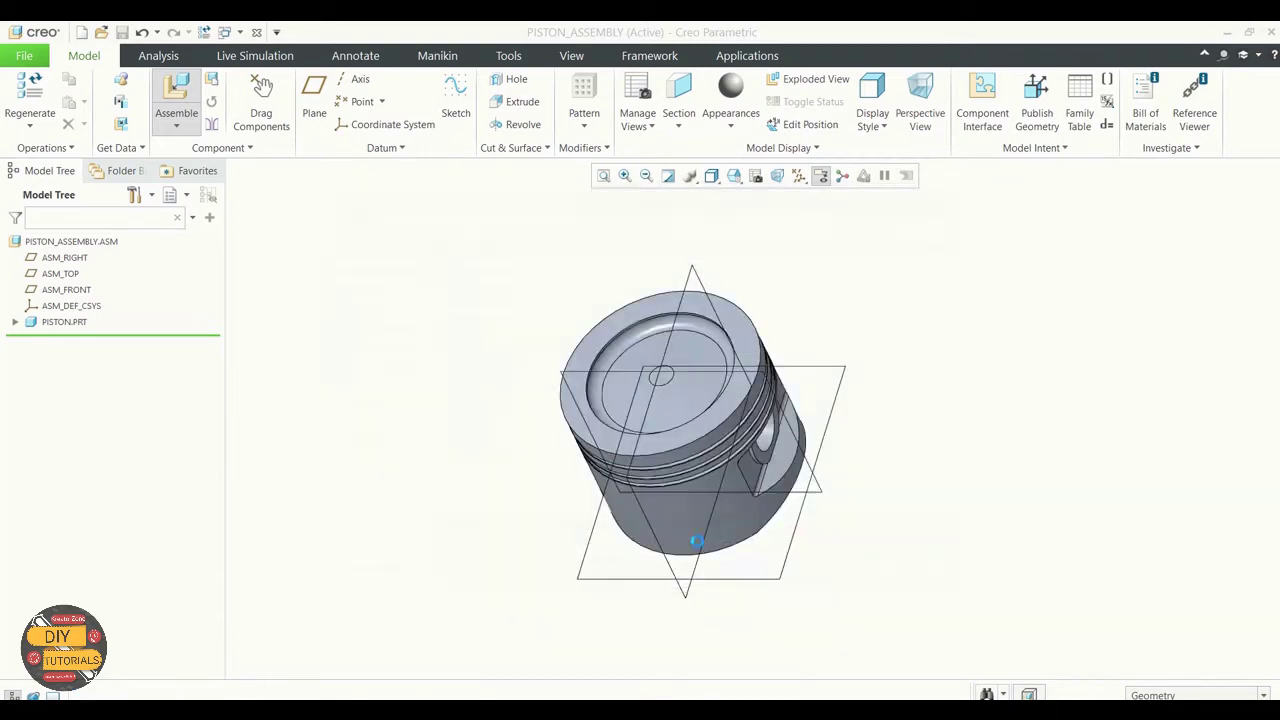
scroll(850, 500, down, 5)
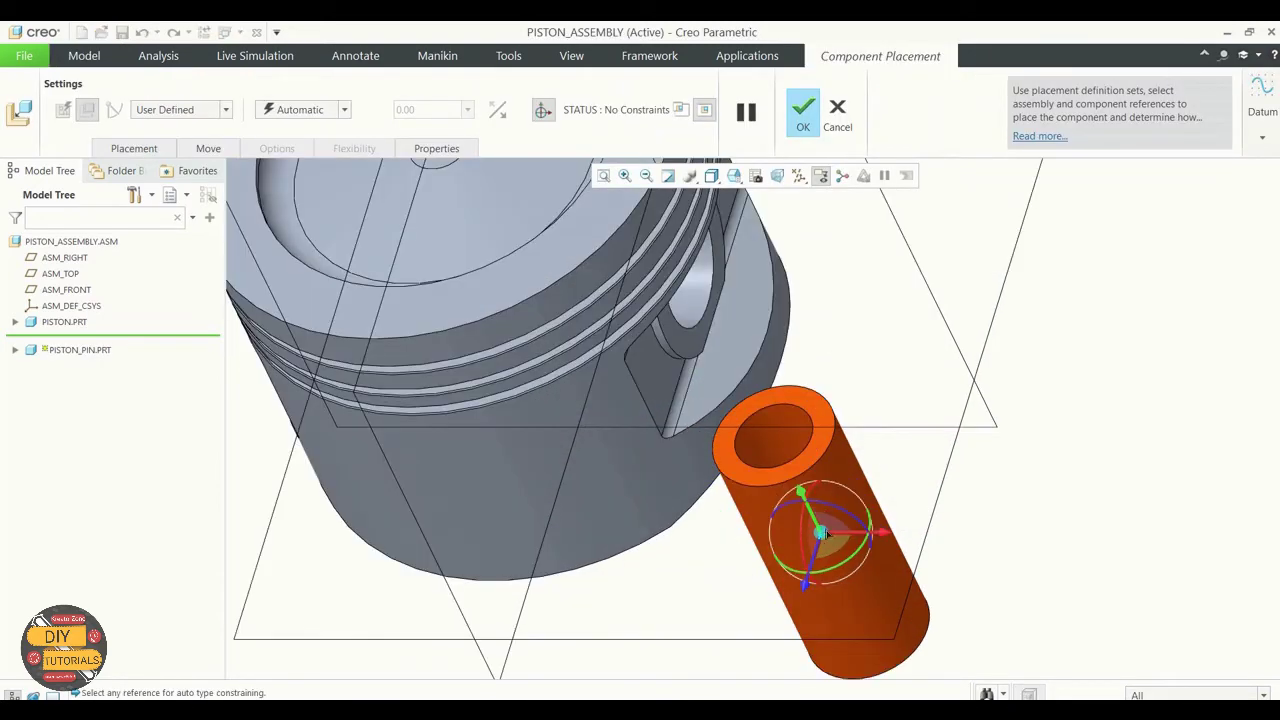
click(857, 497)
scroll(857, 497, up, 5)
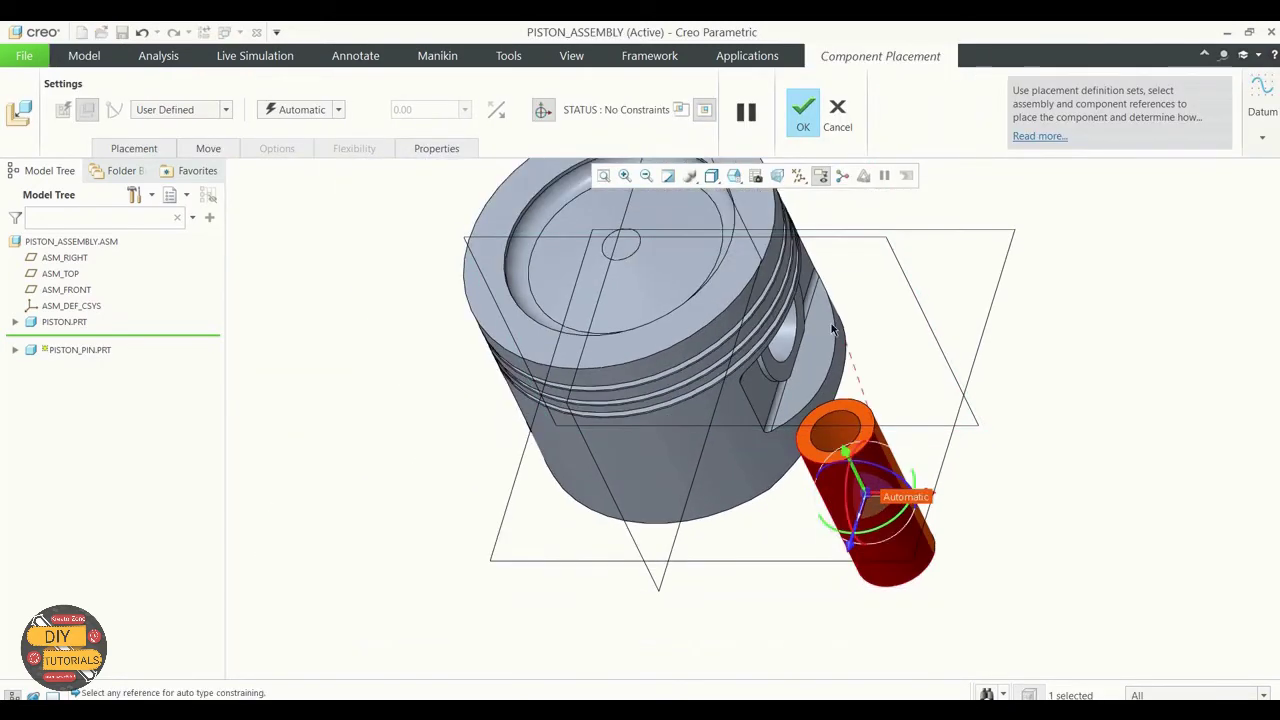
click(815, 329)
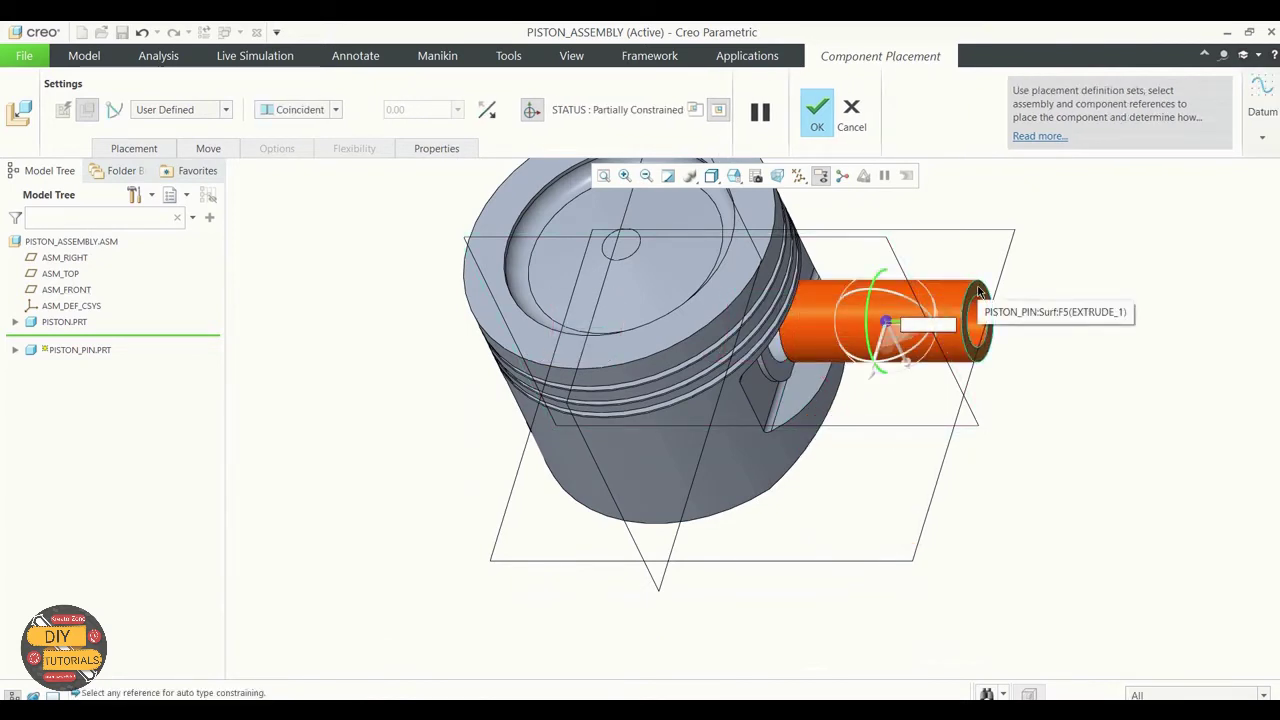
Add a Distance constraint of 0 between the pin's end face and the piston face, and finish.
click(134, 148)
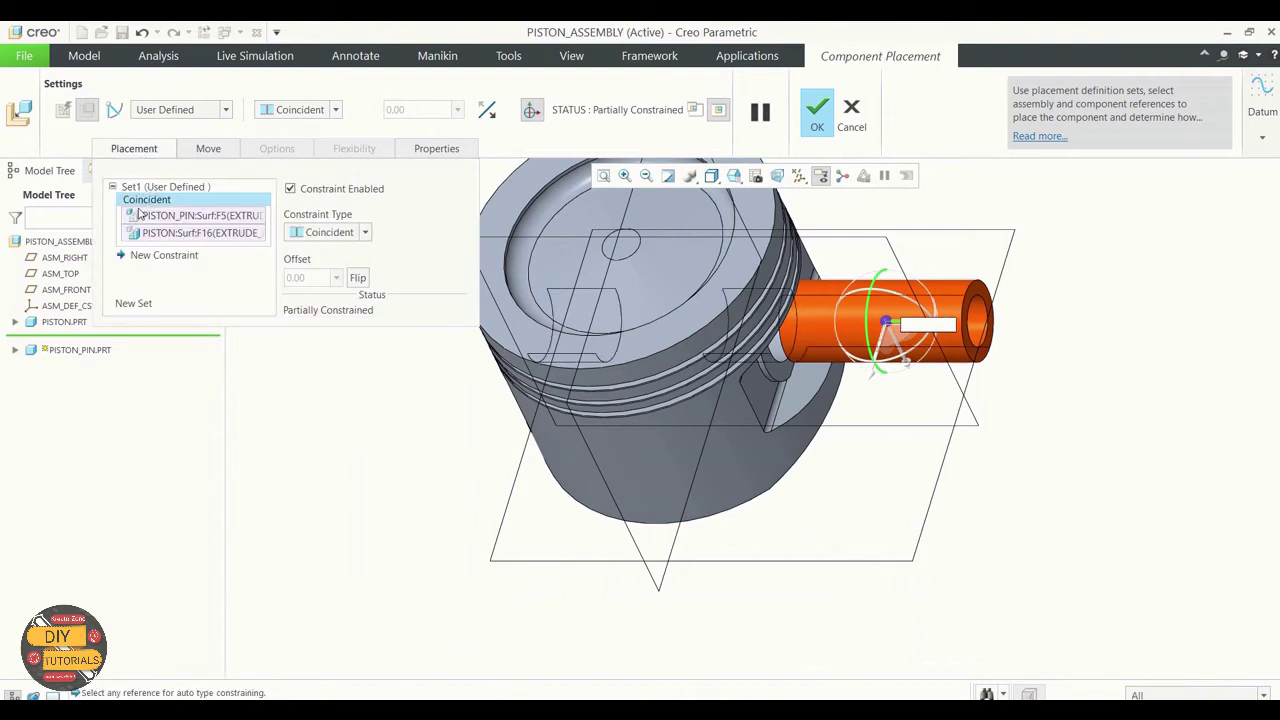
click(166, 257)
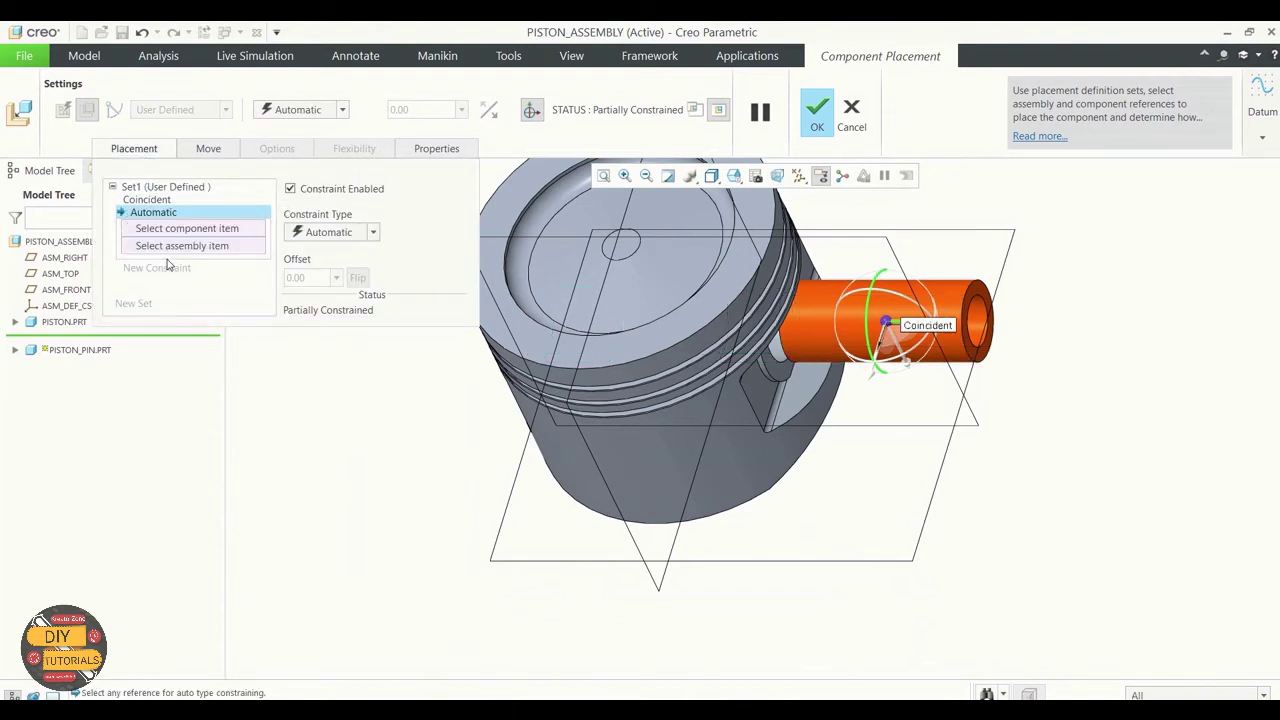
click(768, 363)
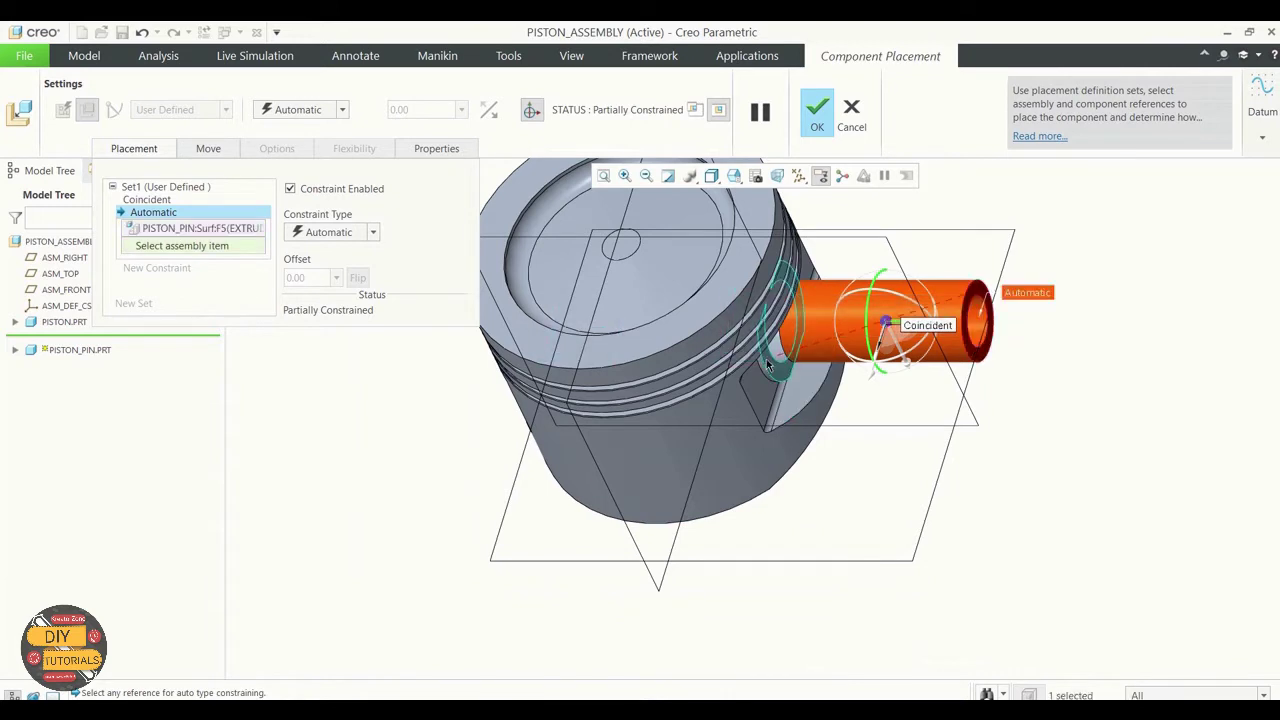
click(769, 358)
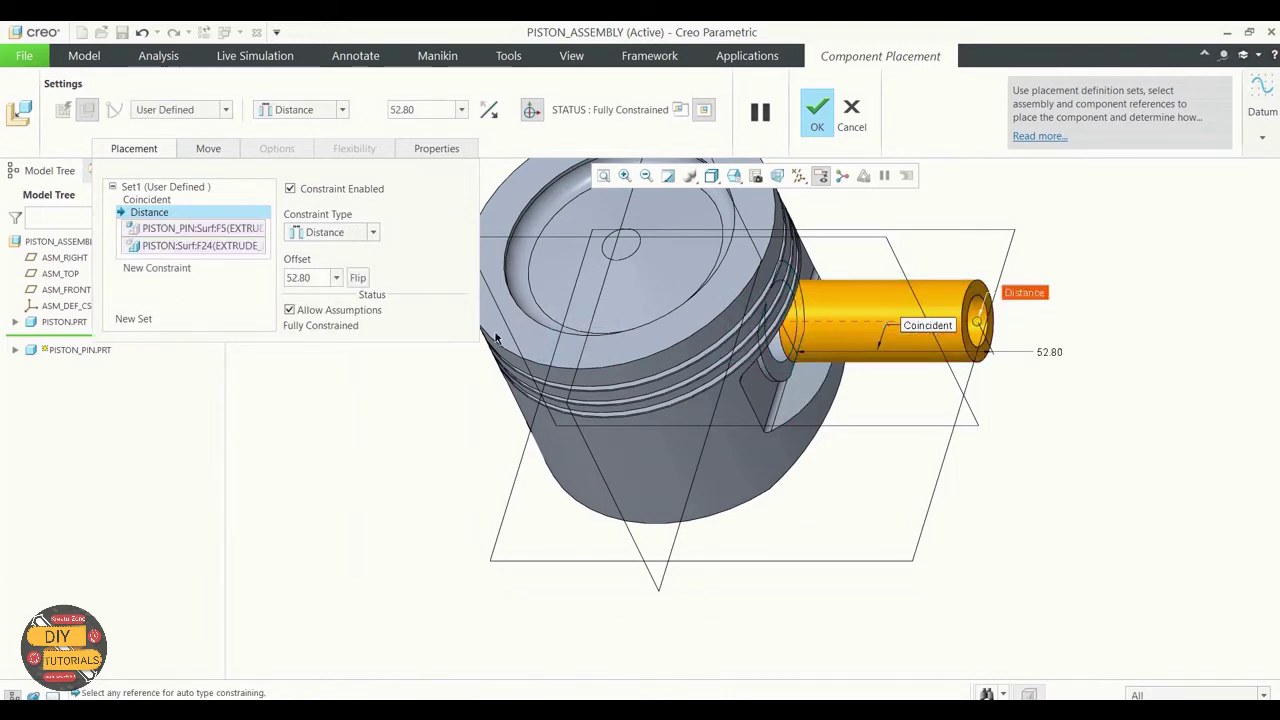
double_click(300, 278)
text(0)
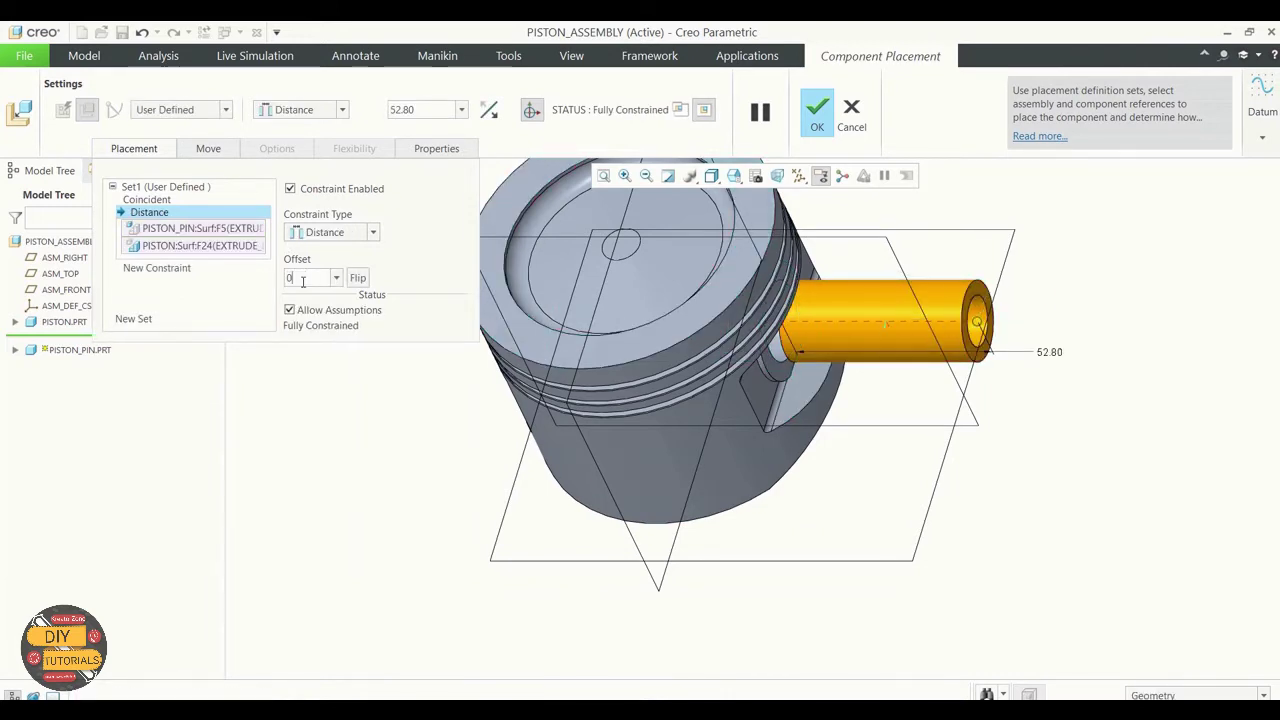
key(Return)
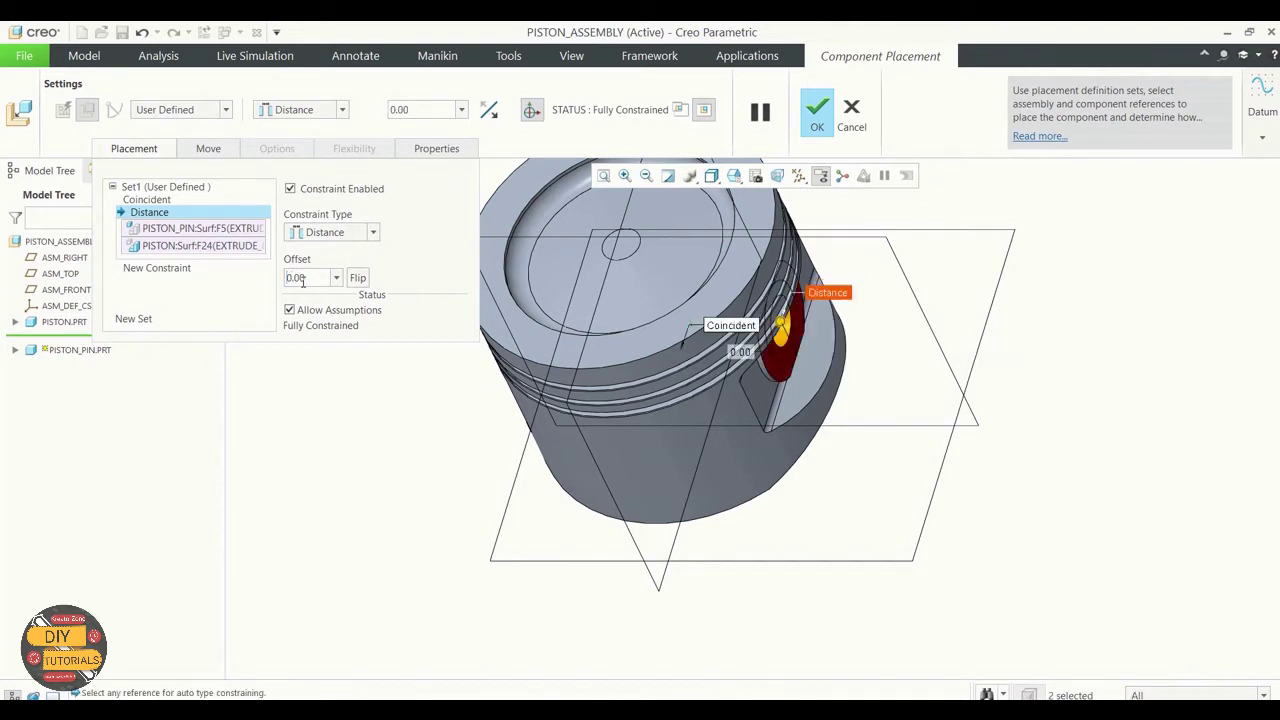
click(813, 116)
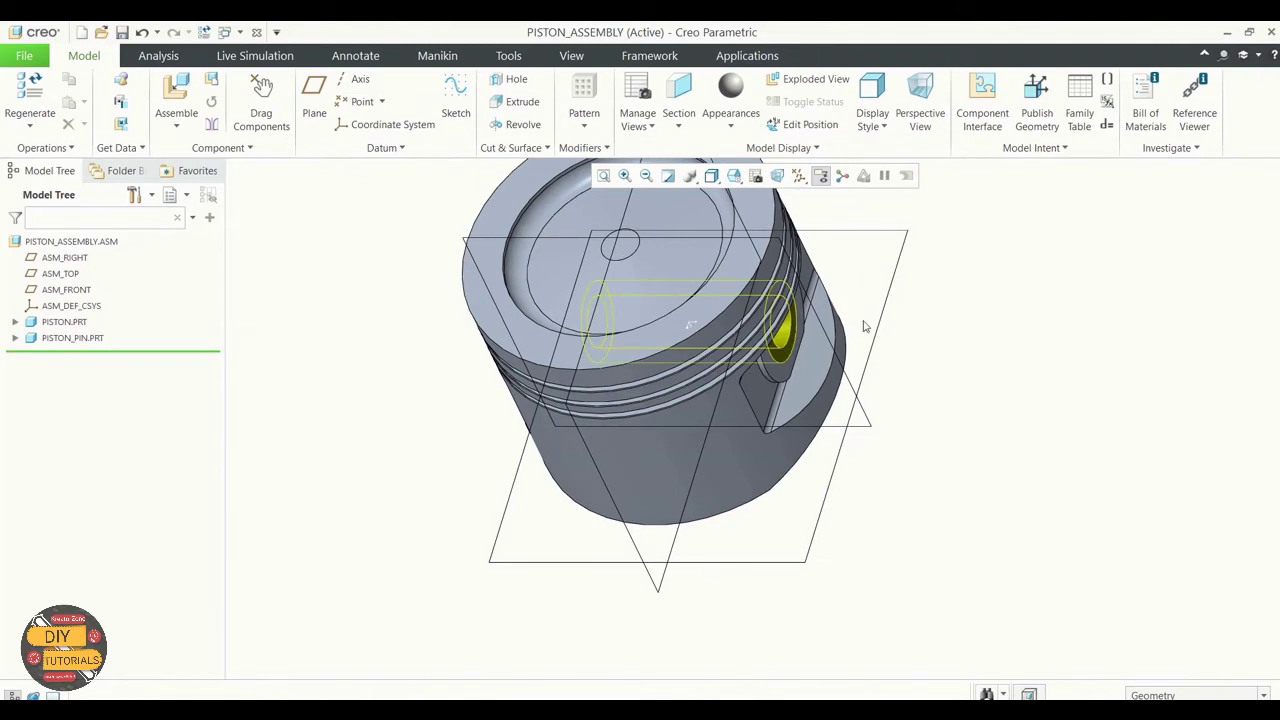
Orbit the assembly to inspect the seated pin, then open PISTON_PIN.PRT's context menu.
mouse_move(900, 337)
middle_down()
mouse_move(867, 291)
mouse_move(914, 264)
mouse_move(889, 263)
mouse_move(894, 289)
middle_up()
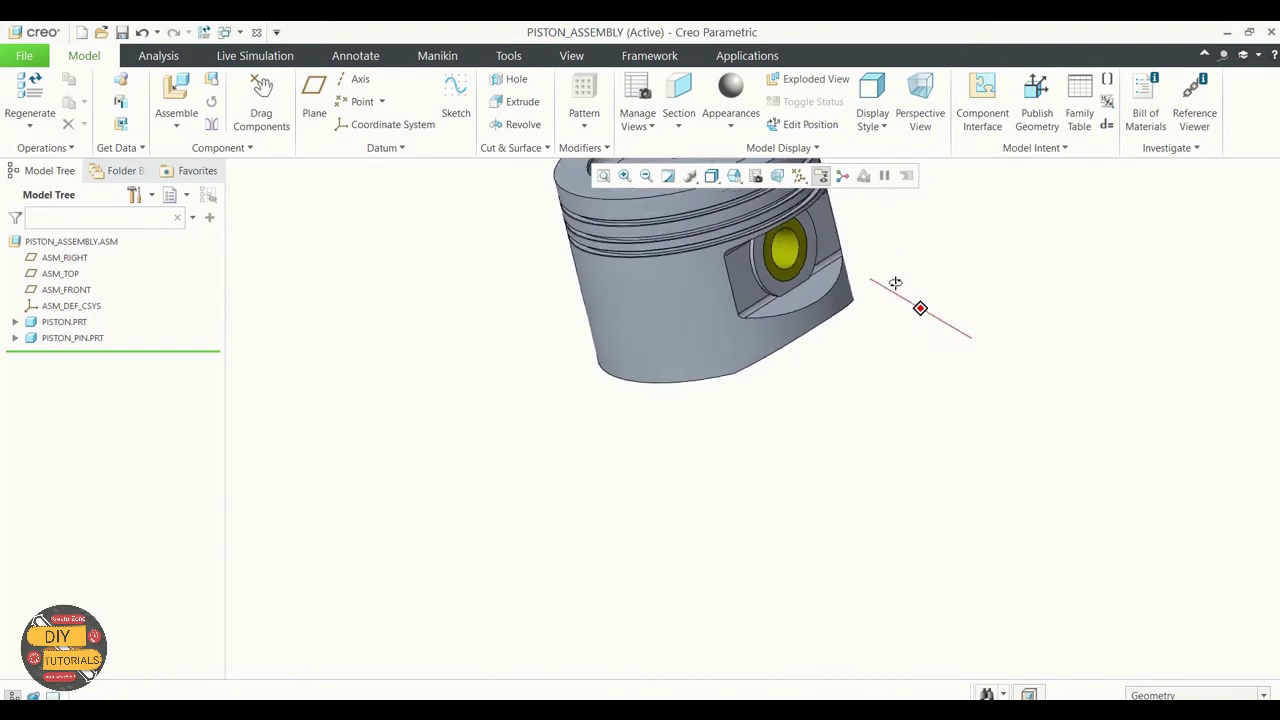
scroll(795, 447, up, 3)
scroll(812, 305, down, 4)
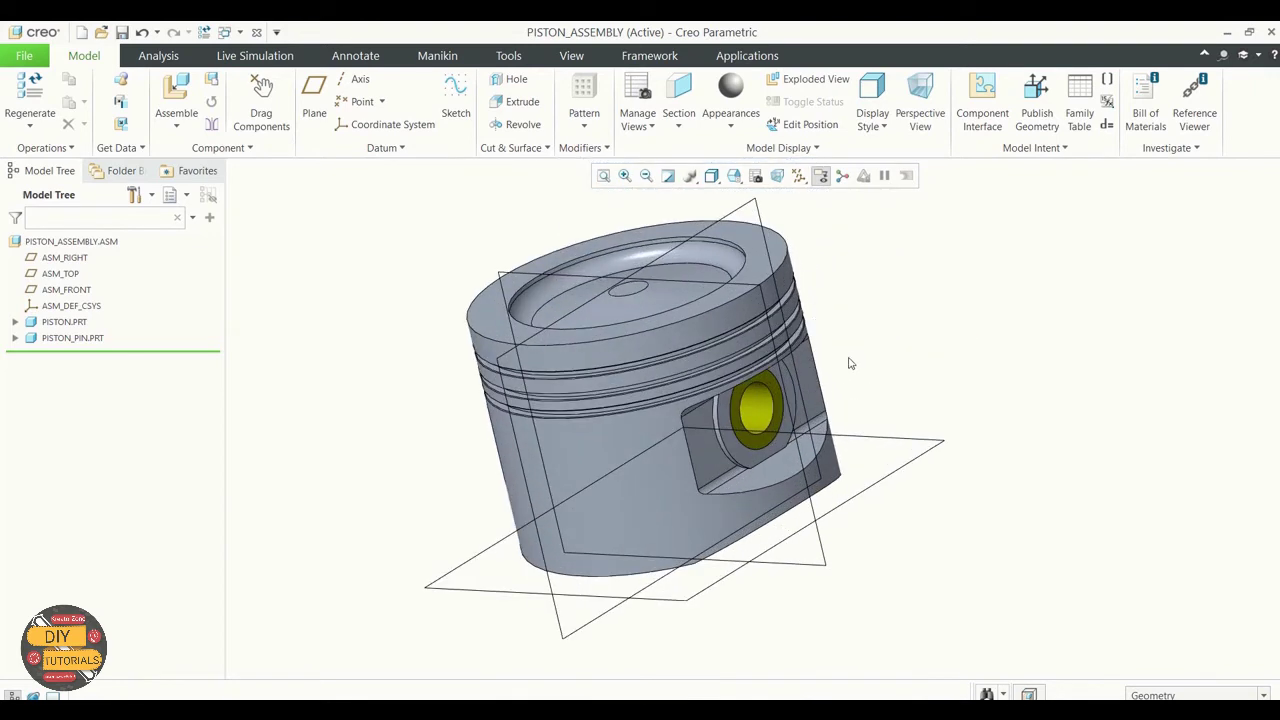
mouse_move(852, 362)
middle_down()
mouse_move(850, 389)
mouse_move(848, 354)
mouse_move(871, 371)
mouse_move(846, 357)
middle_up()
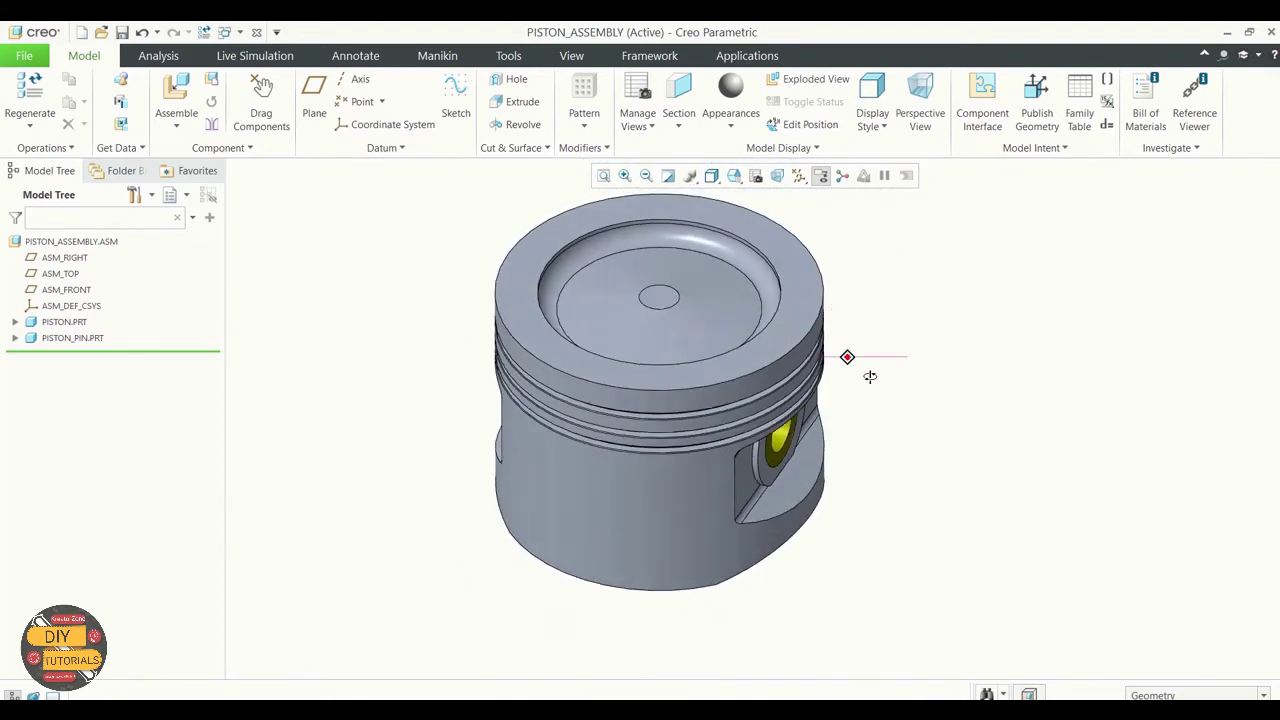
mouse_move(405, 330)
middle_down()
mouse_move(356, 365)
mouse_move(370, 402)
middle_up()
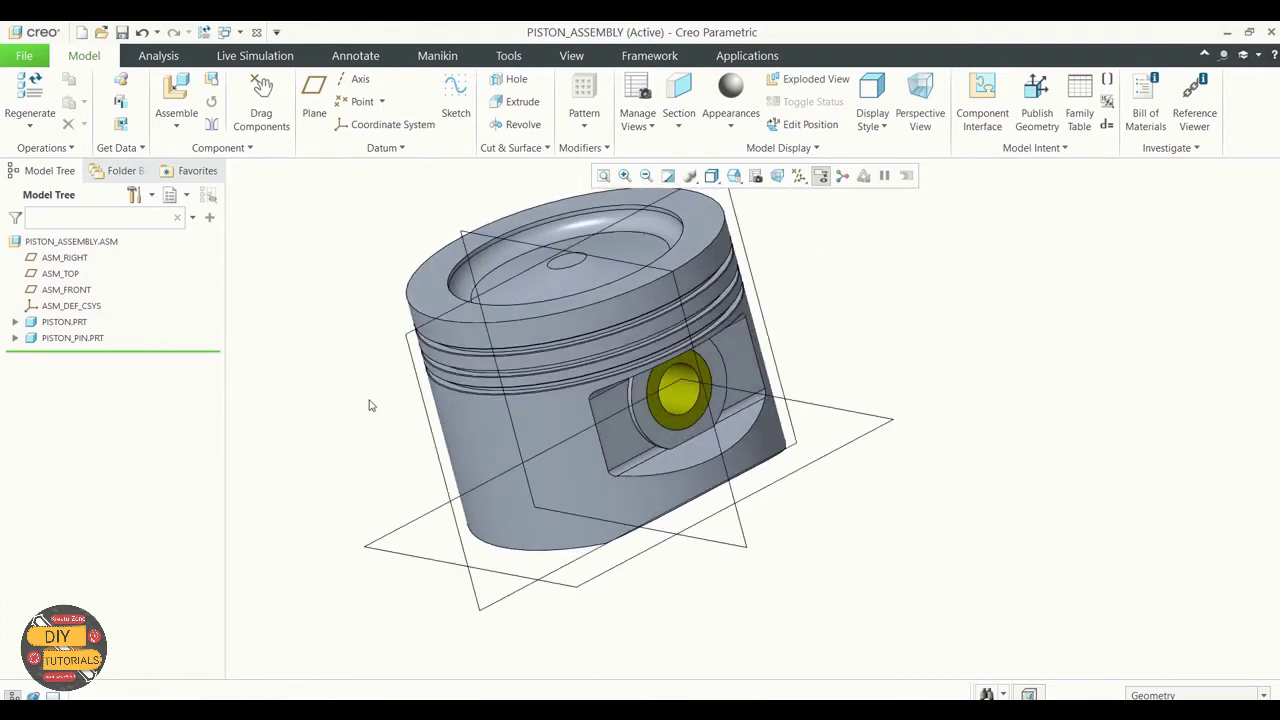
right_click(75, 340)
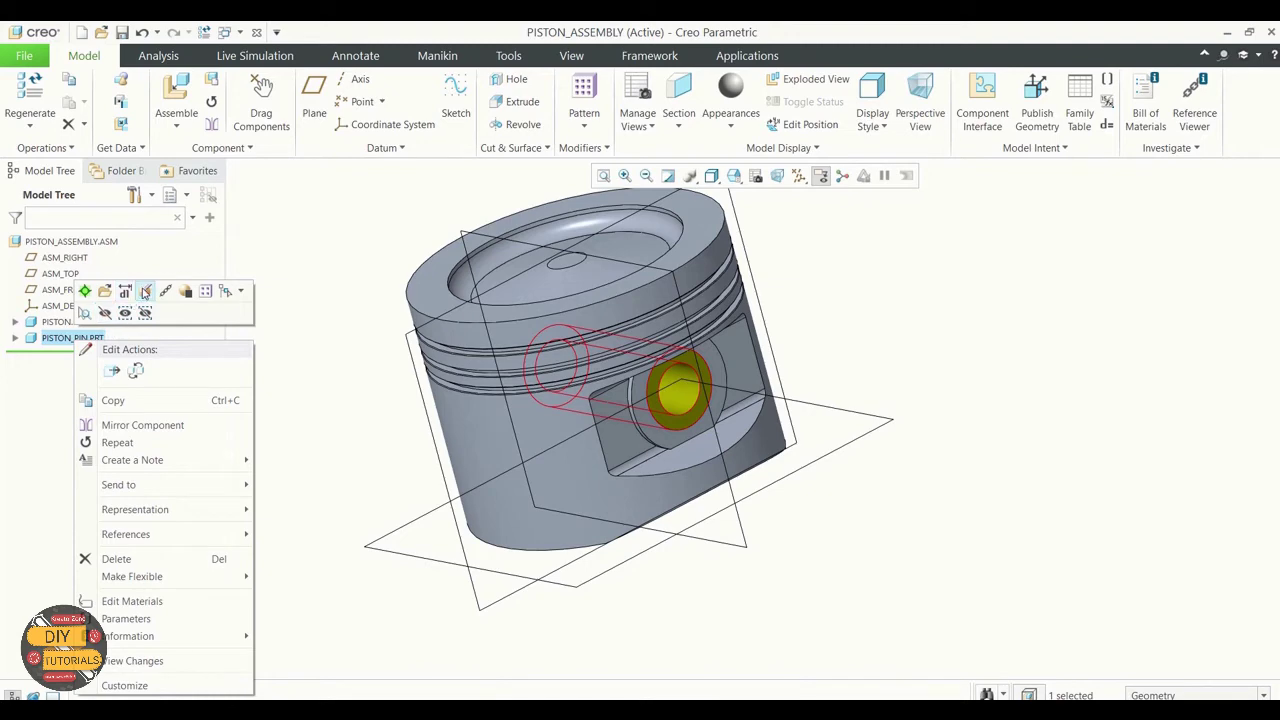
Redefine the piston pin, delete its Distance constraint and add a new constraint, pulling the pin clear.
click(145, 292)
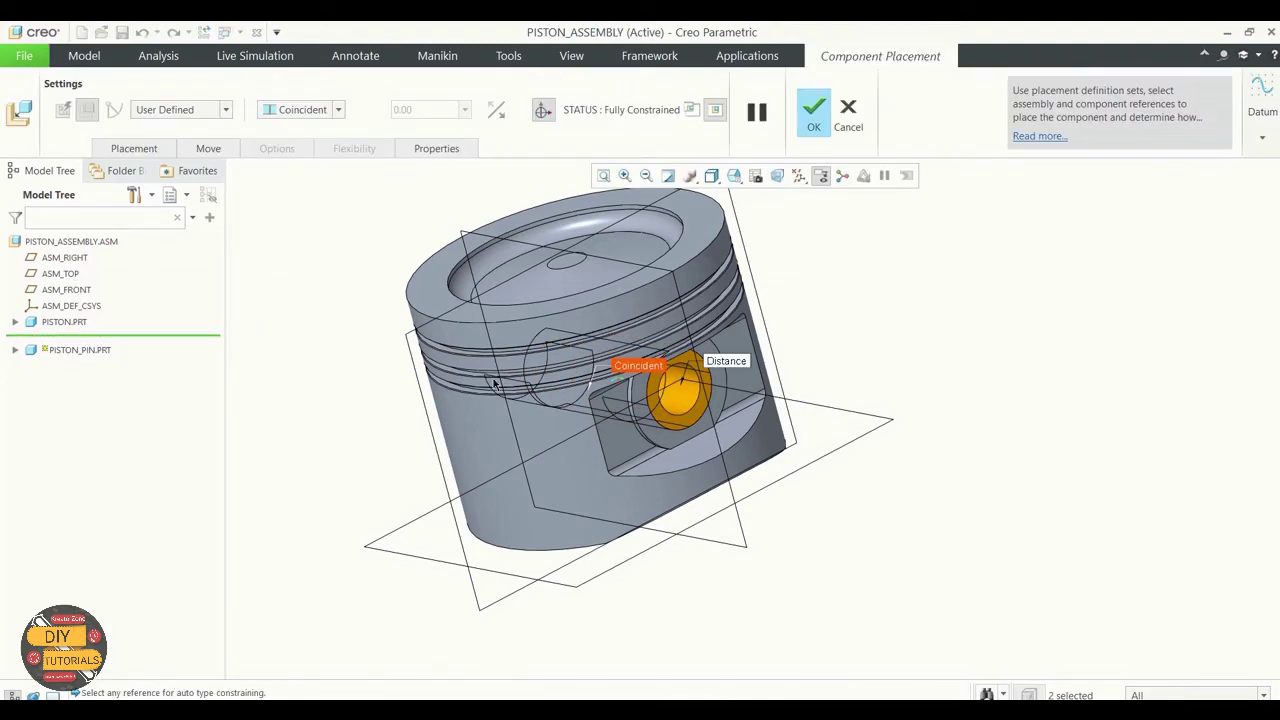
middle_drag(810, 378, 915, 420)
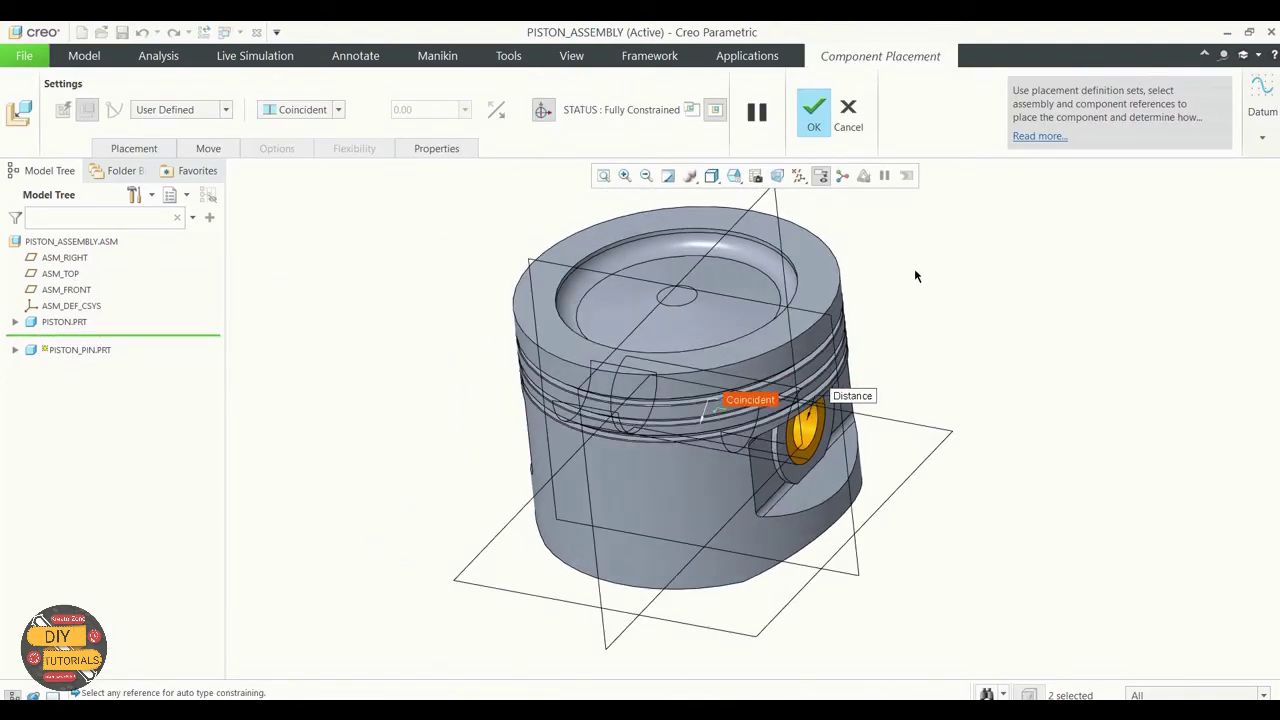
click(156, 151)
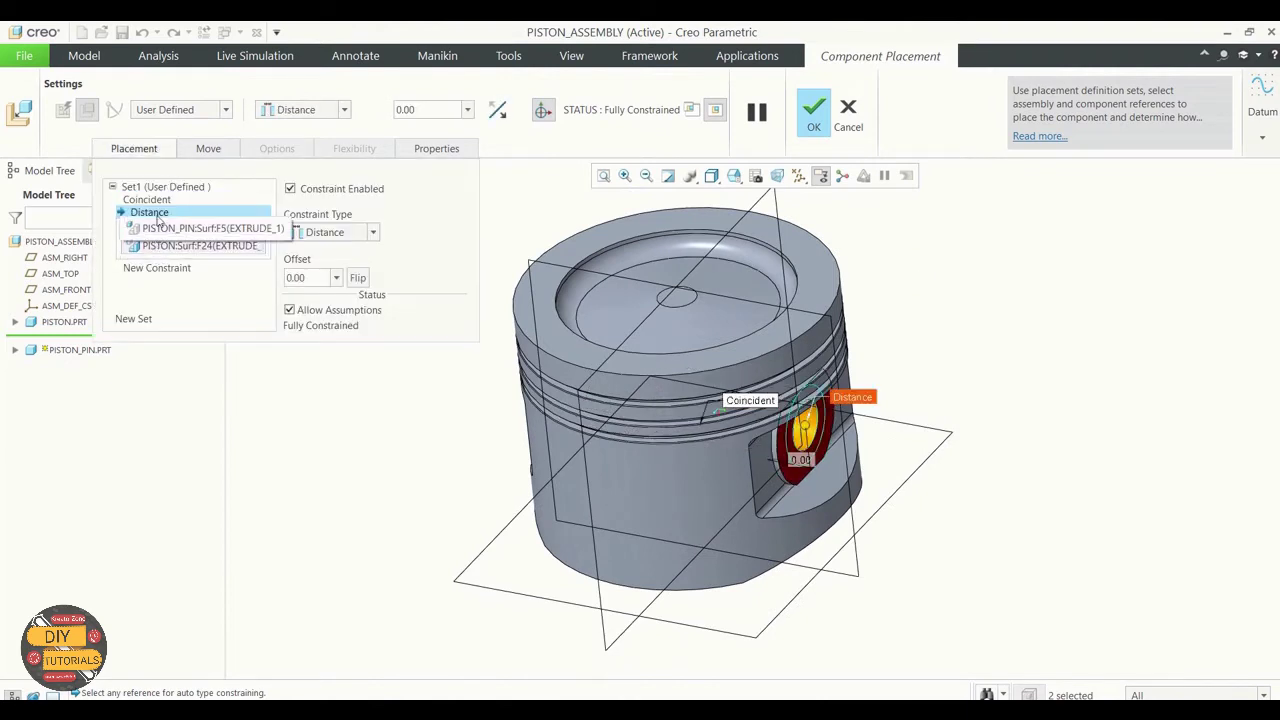
right_click(157, 214)
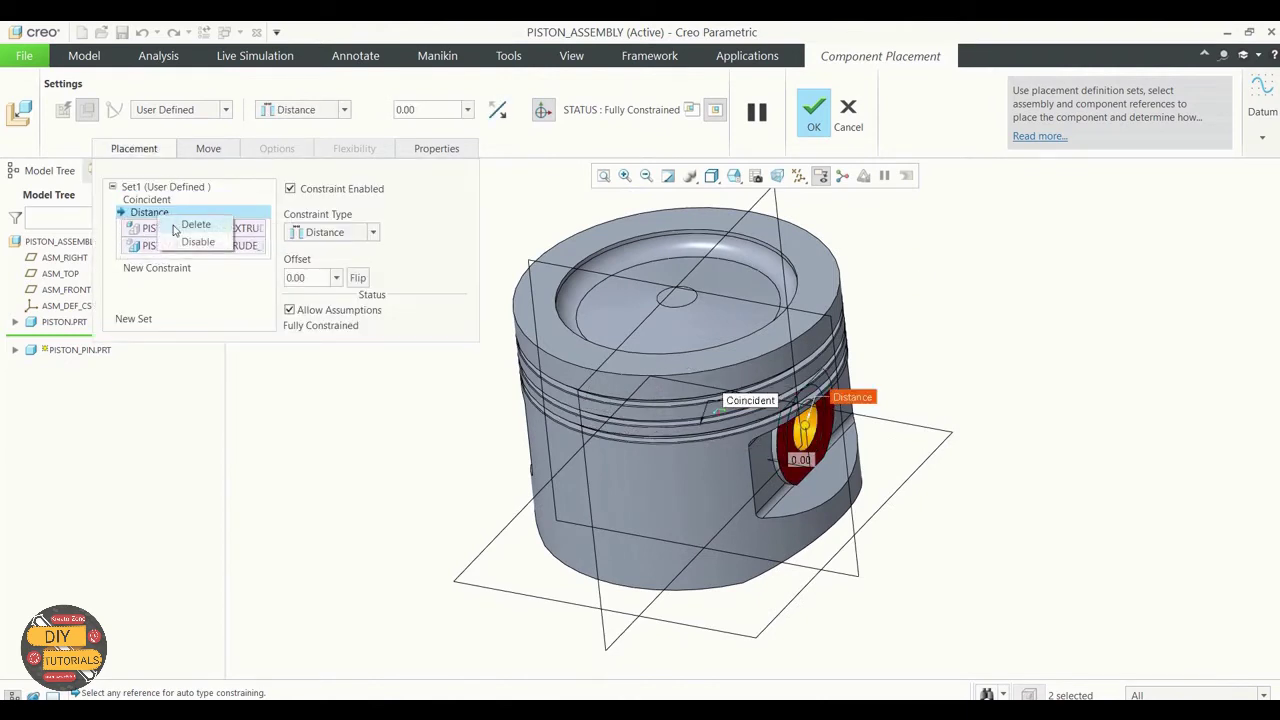
click(192, 225)
click(160, 266)
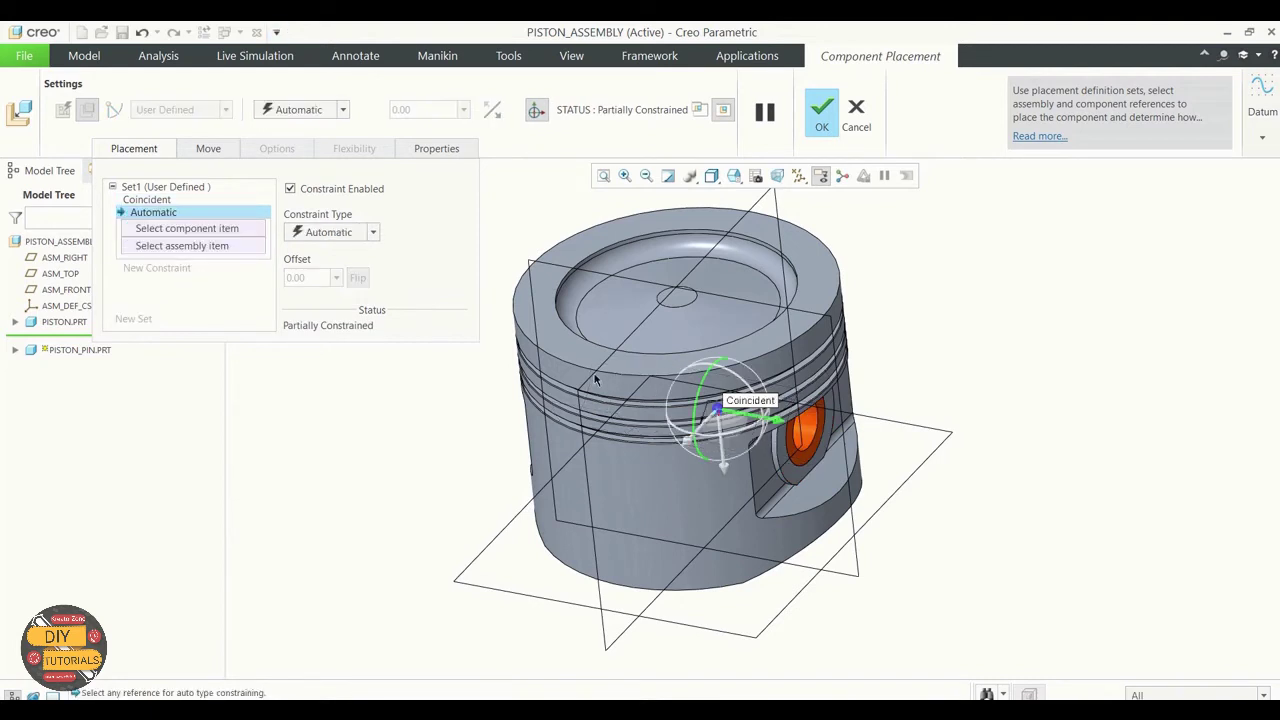
drag(776, 421, 843, 447)
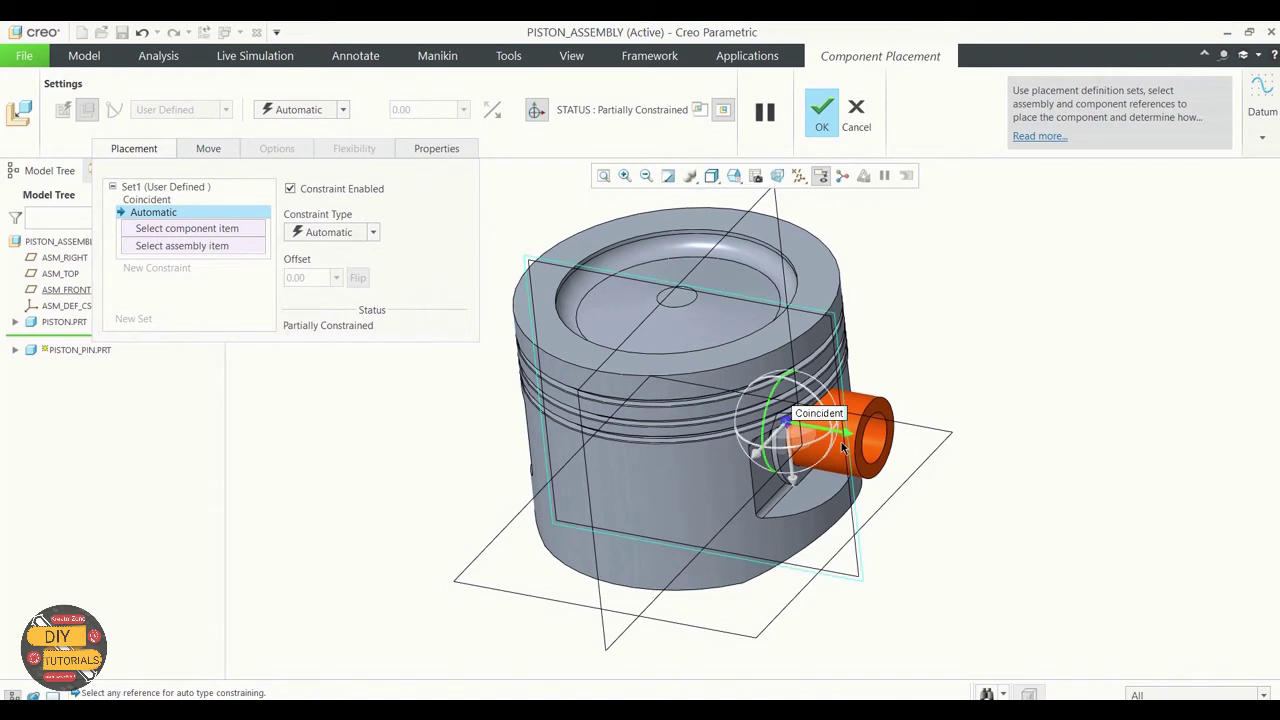
drag(840, 436, 1123, 470)
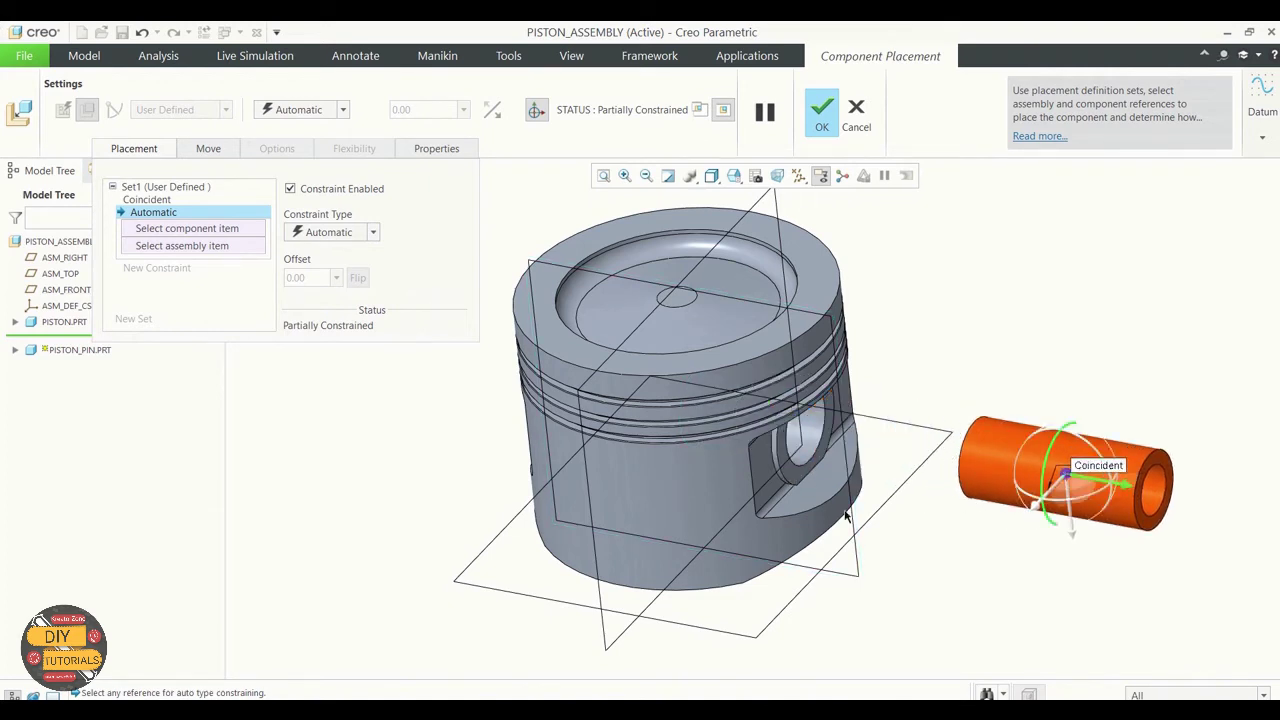
Set a 0 Distance between the pin's TOP plane and ASM_RIGHT, then finish placement.
click(165, 226)
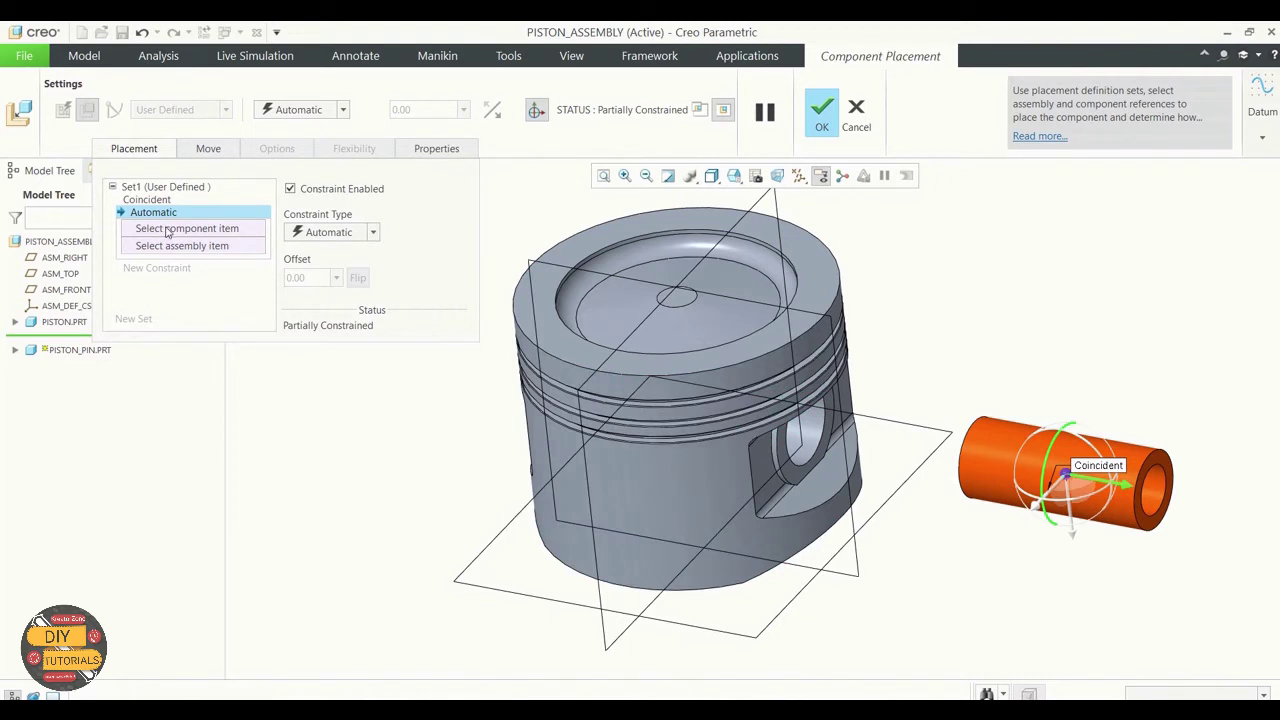
click(15, 350)
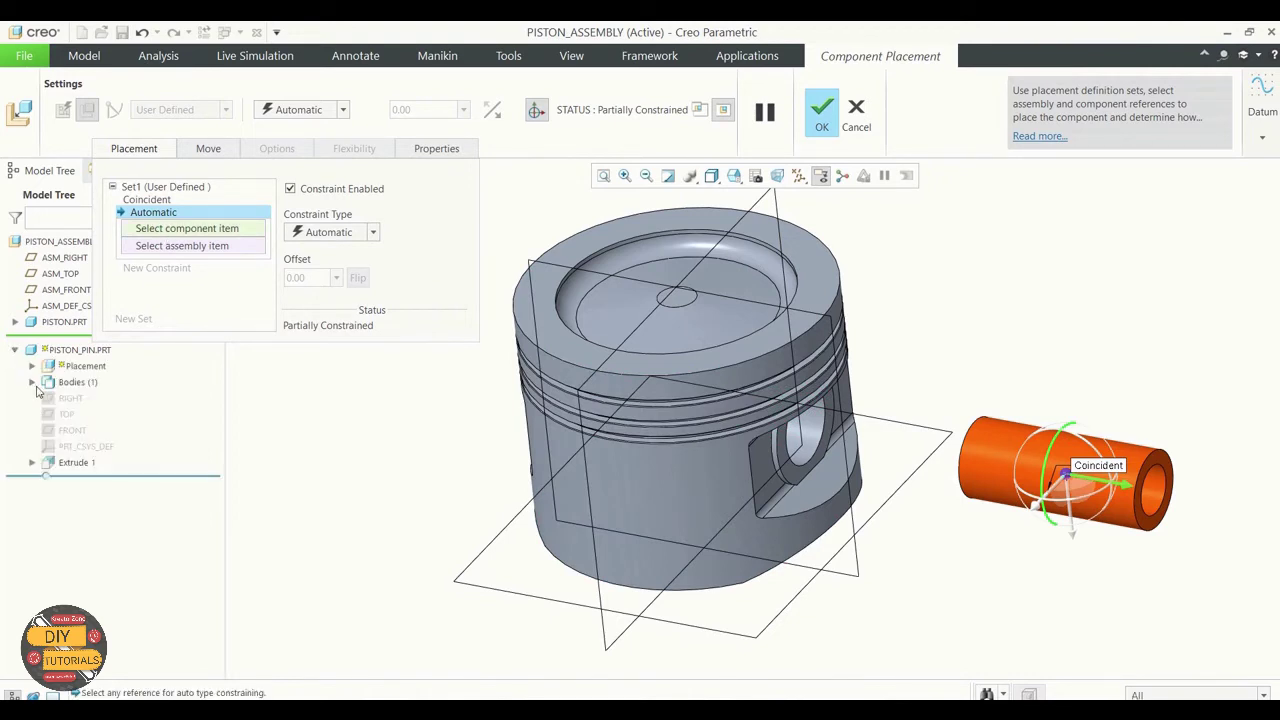
click(70, 399)
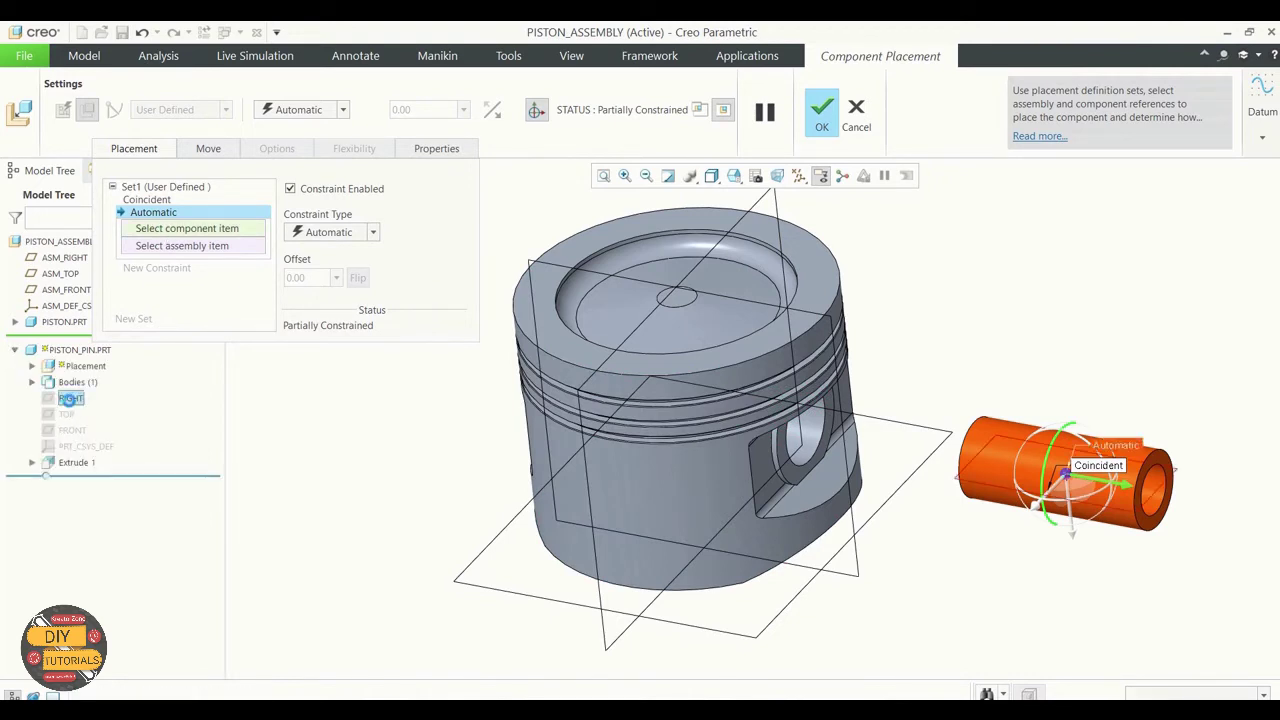
right_click(155, 231)
click(195, 236)
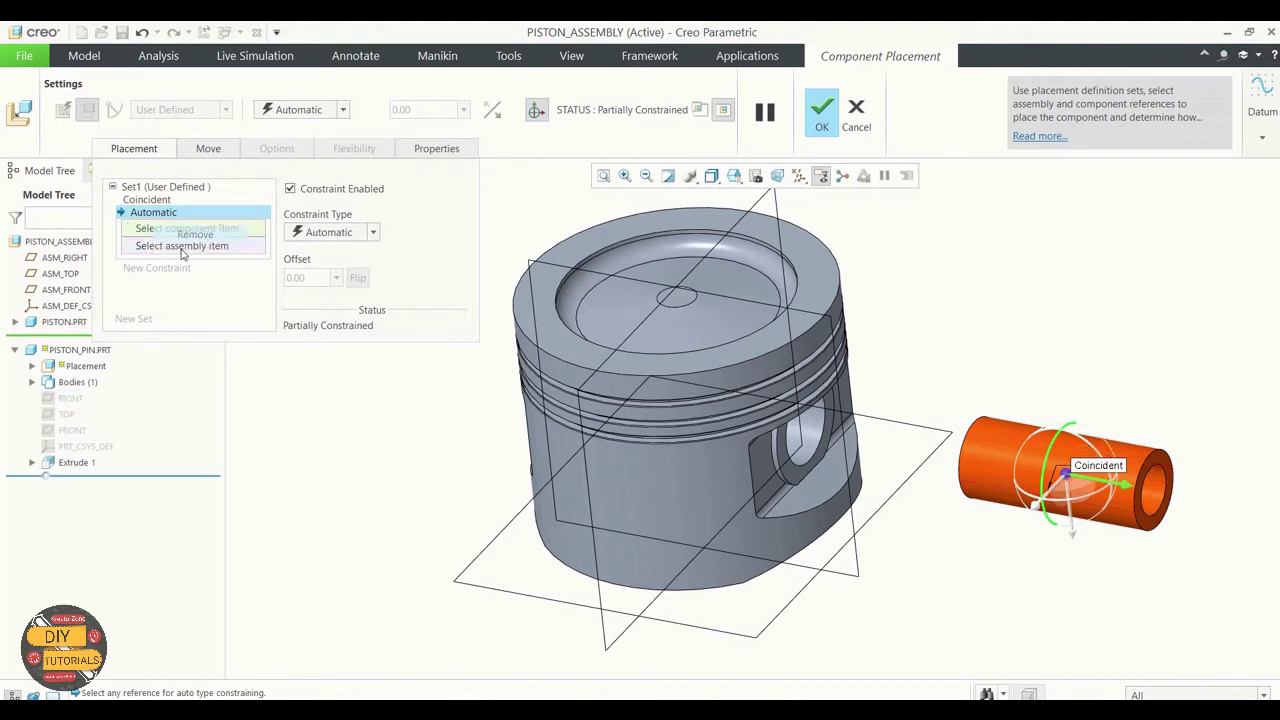
click(65, 414)
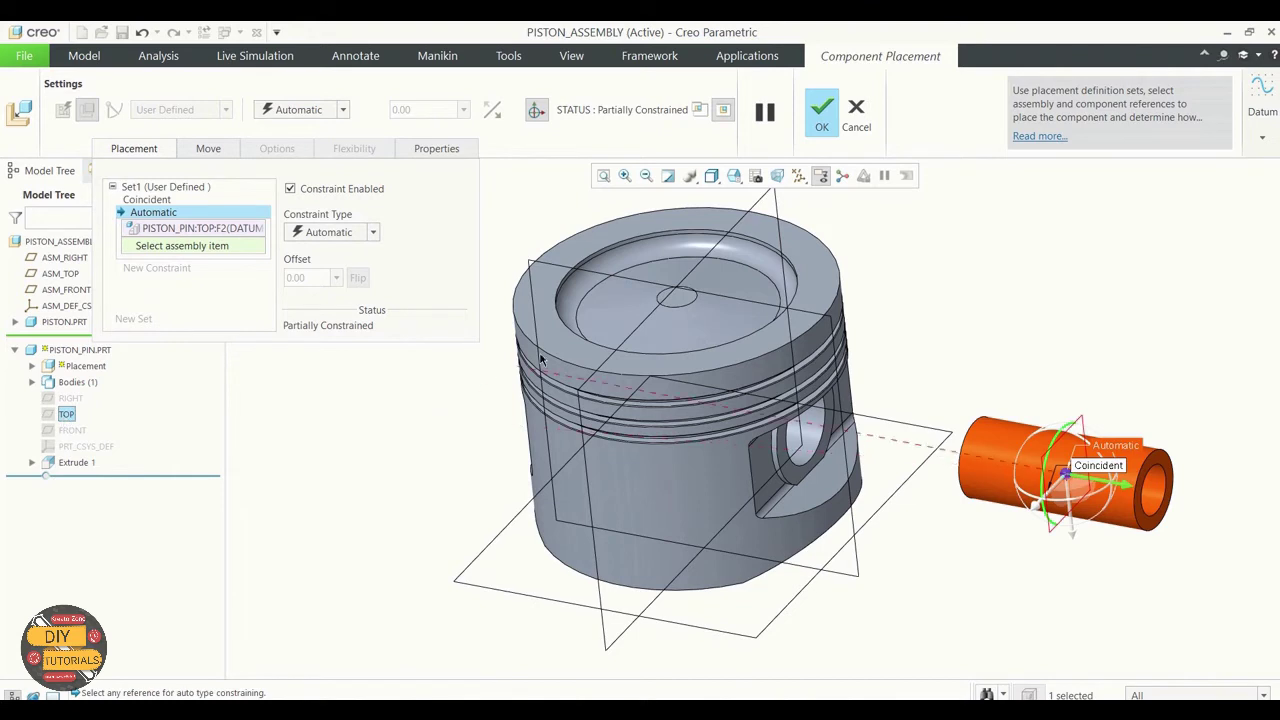
click(592, 374)
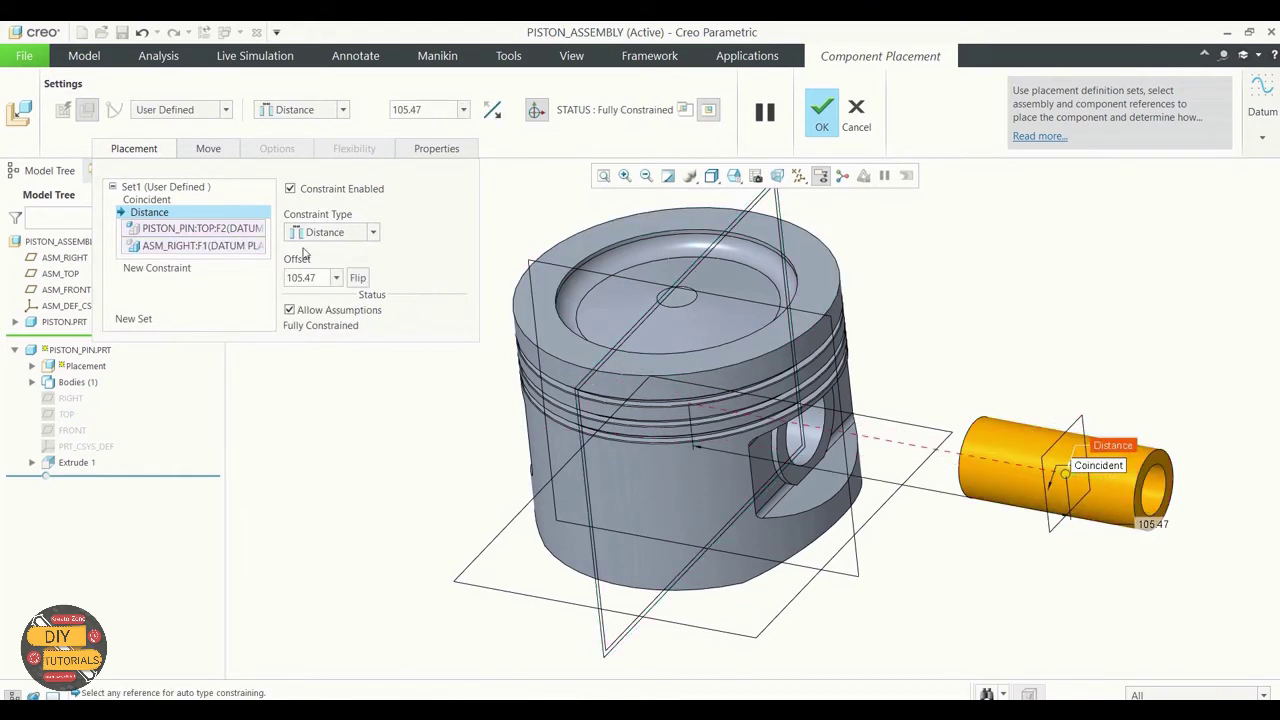
double_click(321, 275)
text(0)
key(Return)
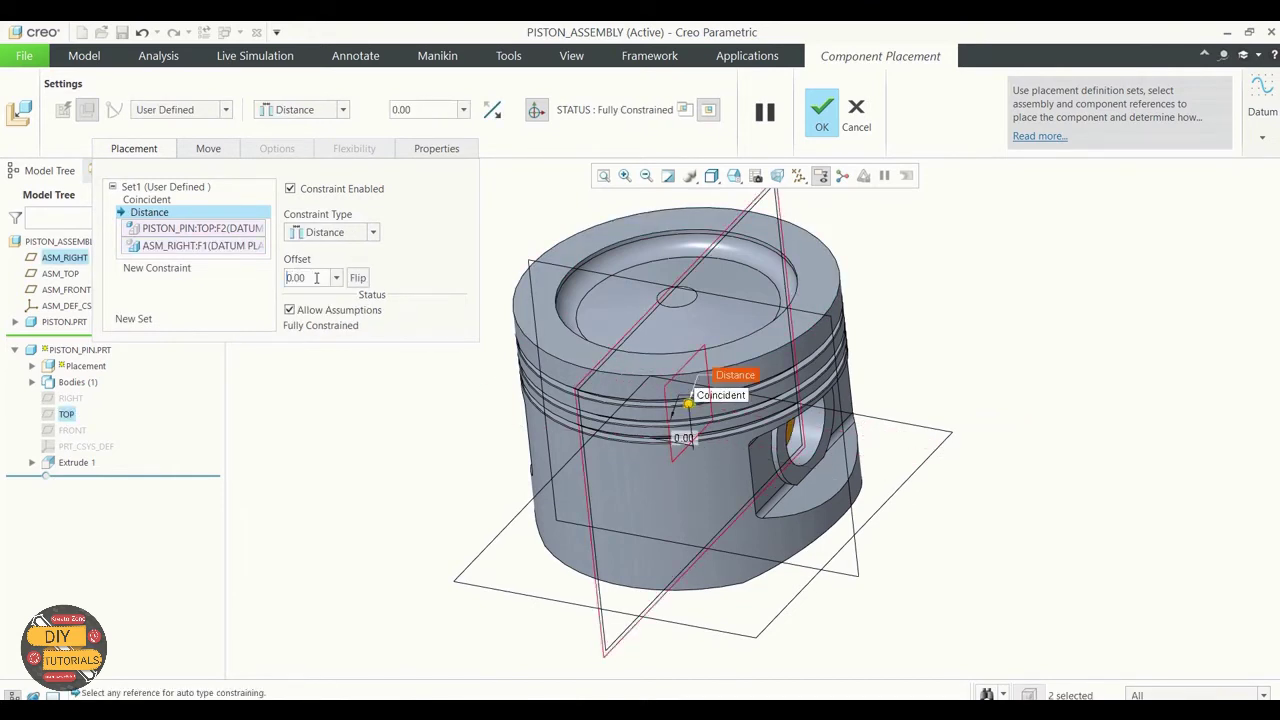
mouse_move(979, 475)
middle_down()
mouse_move(1043, 463)
mouse_move(383, 417)
middle_up()
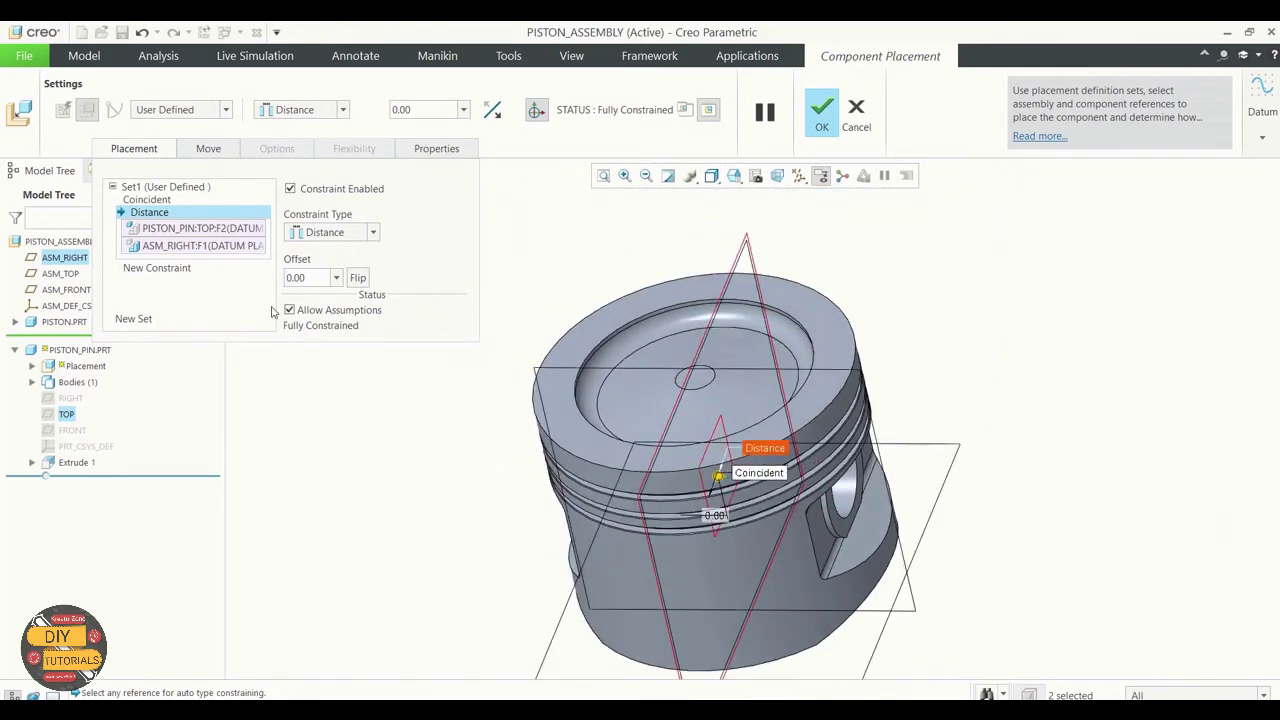
click(831, 127)
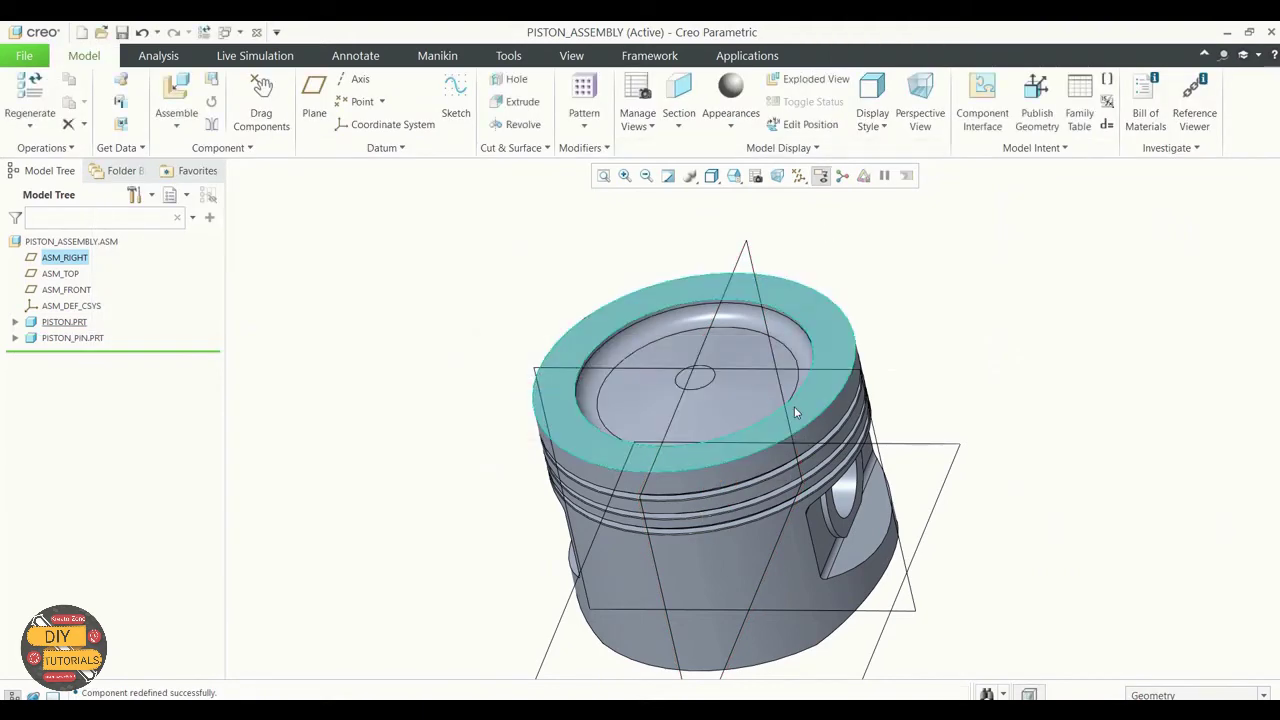
middle_drag(591, 391, 499, 444)
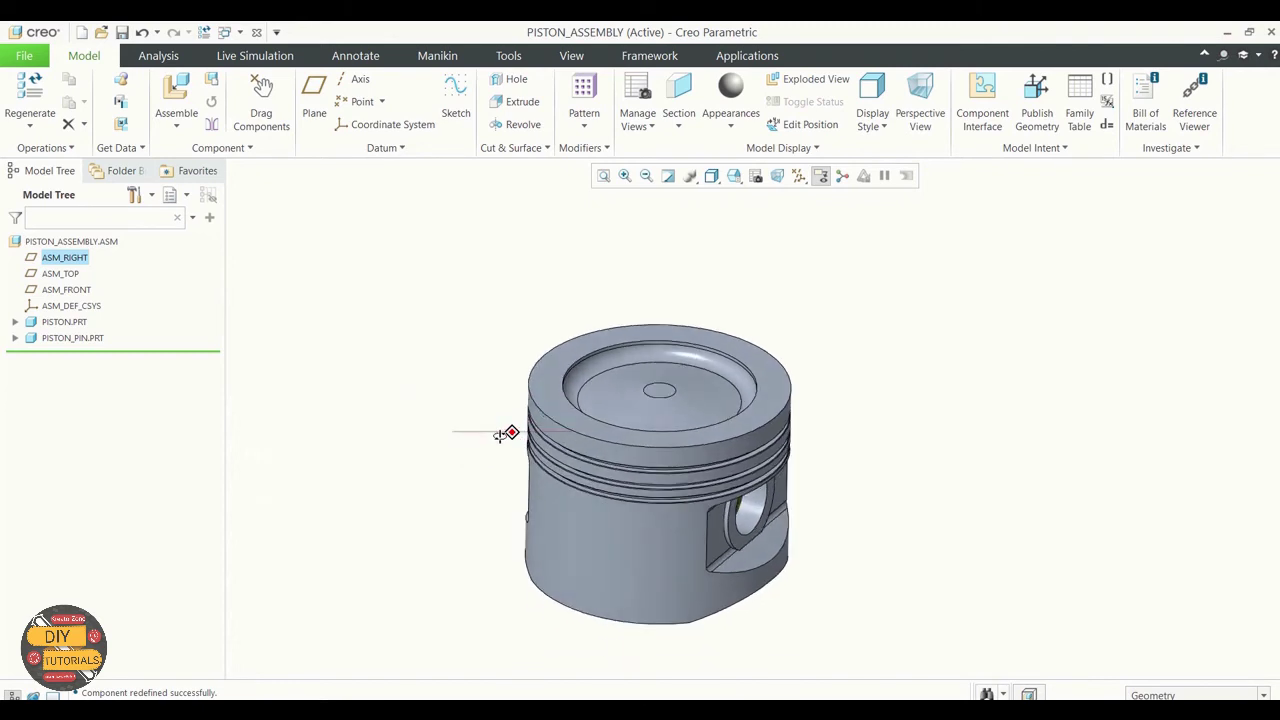
middle_drag(499, 444, 505, 436)
scroll(457, 484, up, 2)
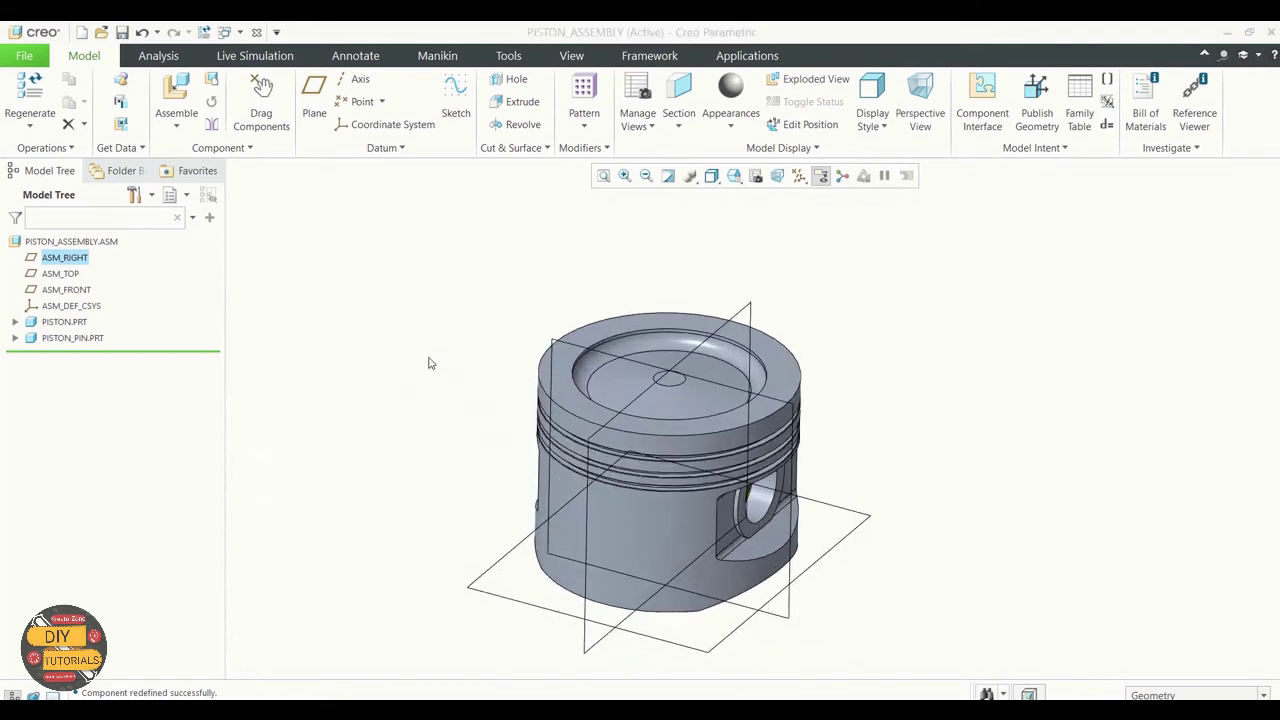
Load ring_oil.prt into PISTON_ASSEMBLY for placement.
click(176, 126)
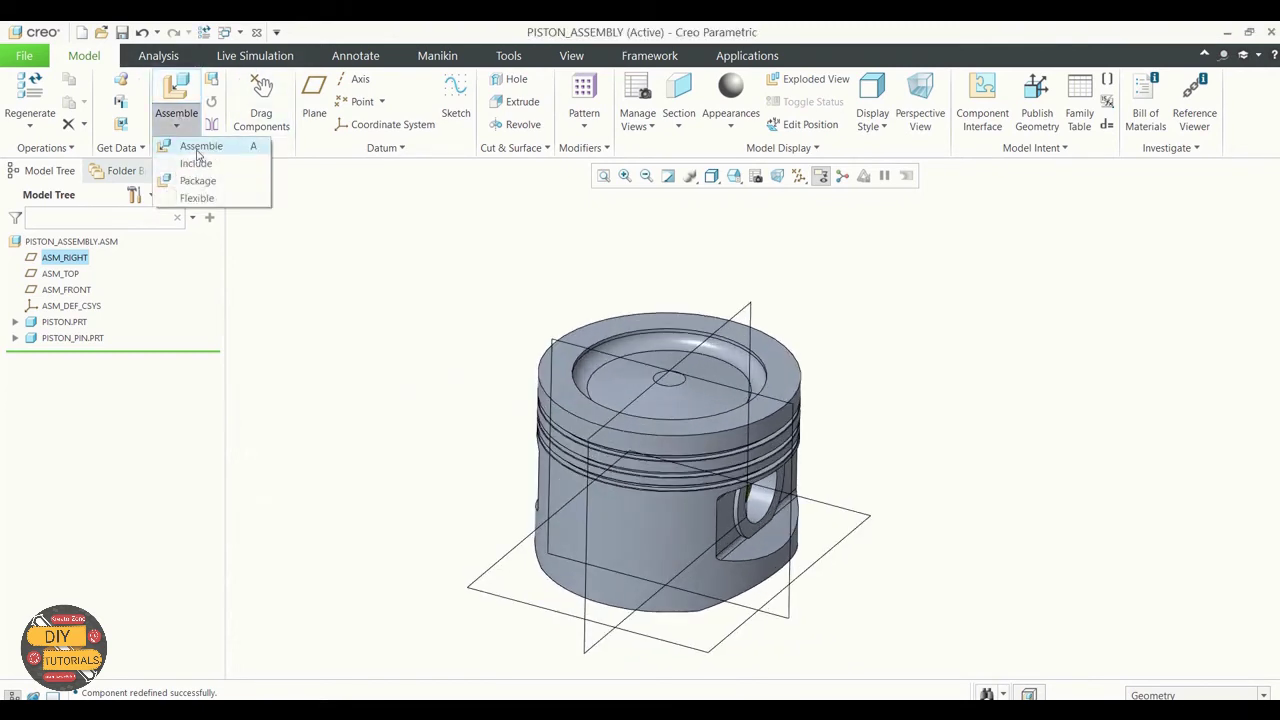
click(198, 147)
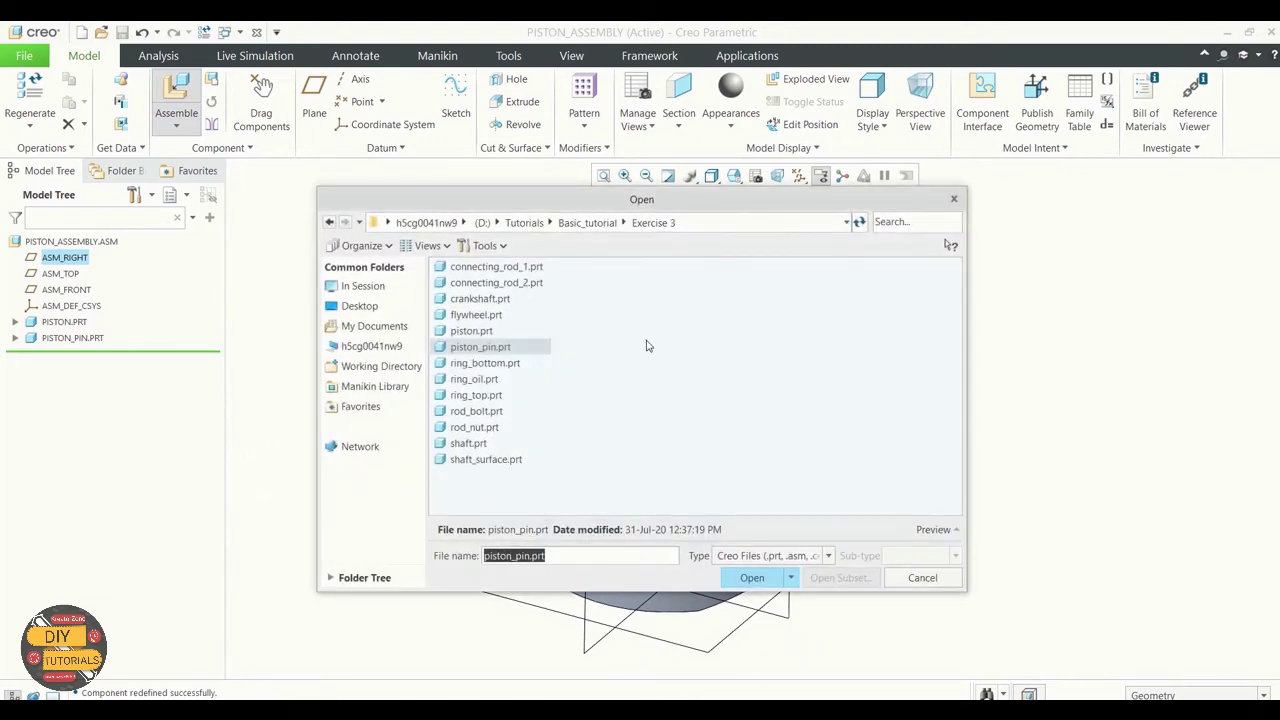
click(498, 379)
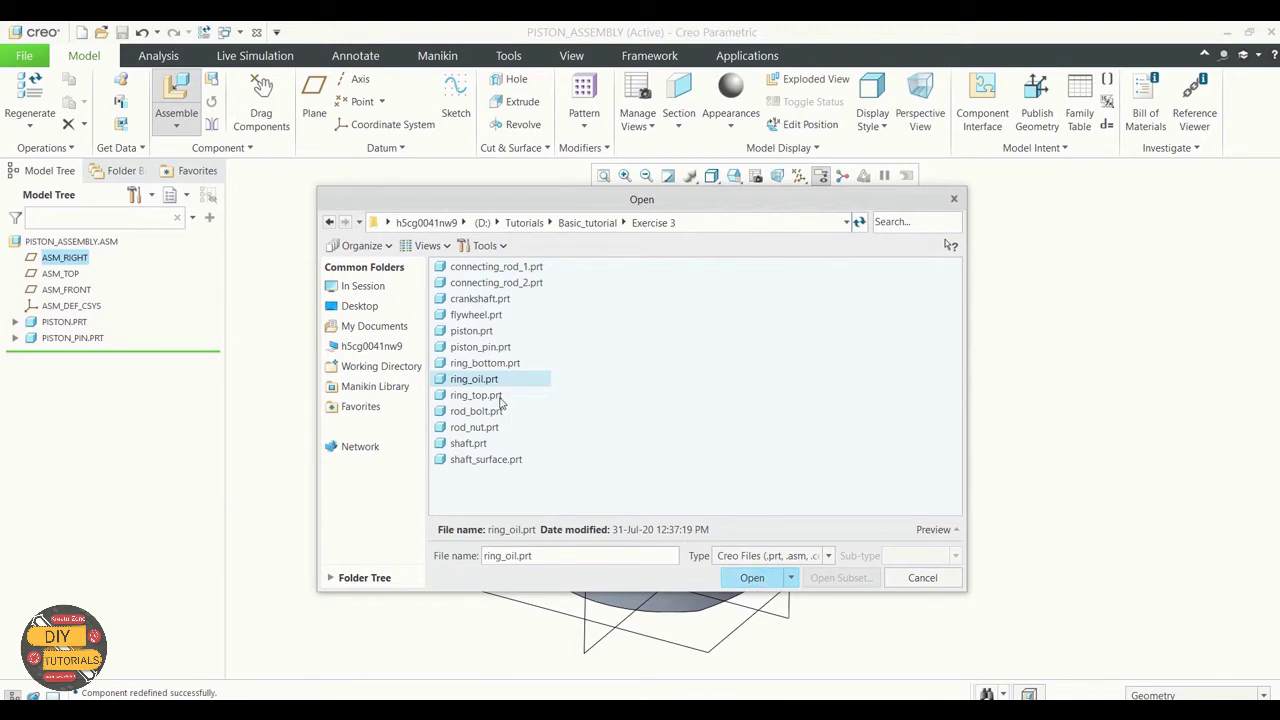
click(768, 583)
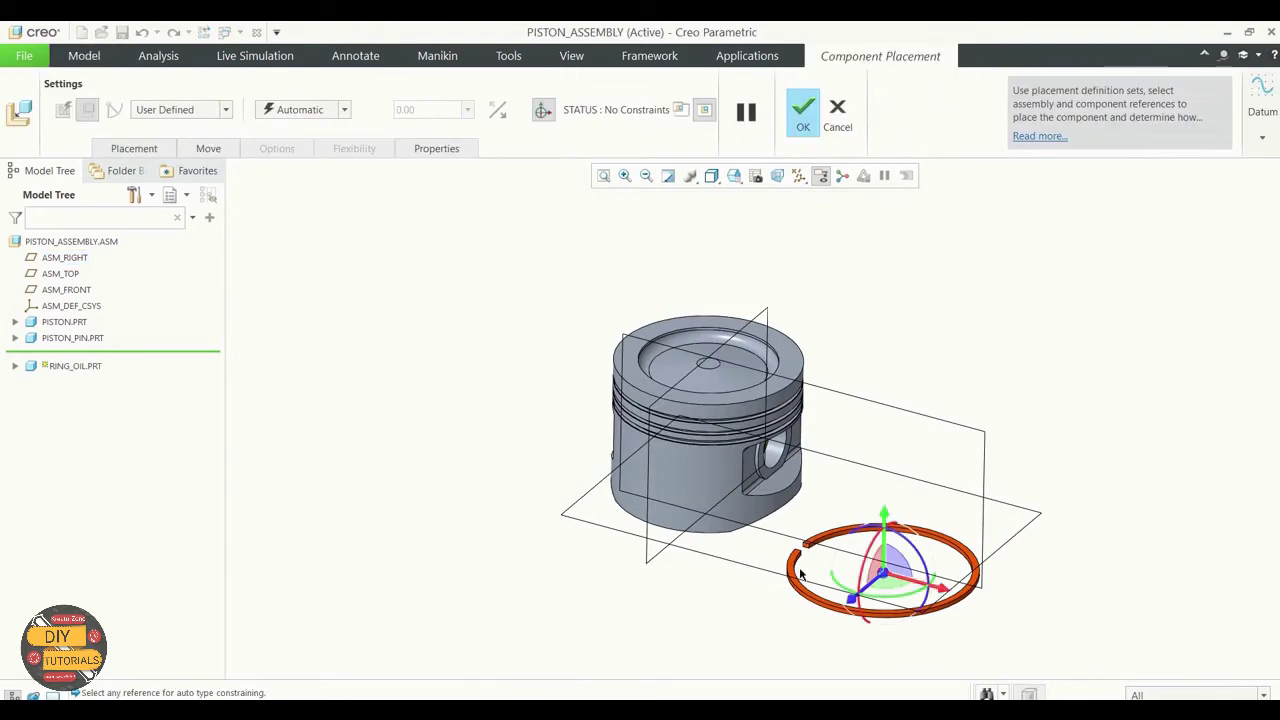
scroll(800, 573, up, 1)
scroll(790, 560, up, 2)
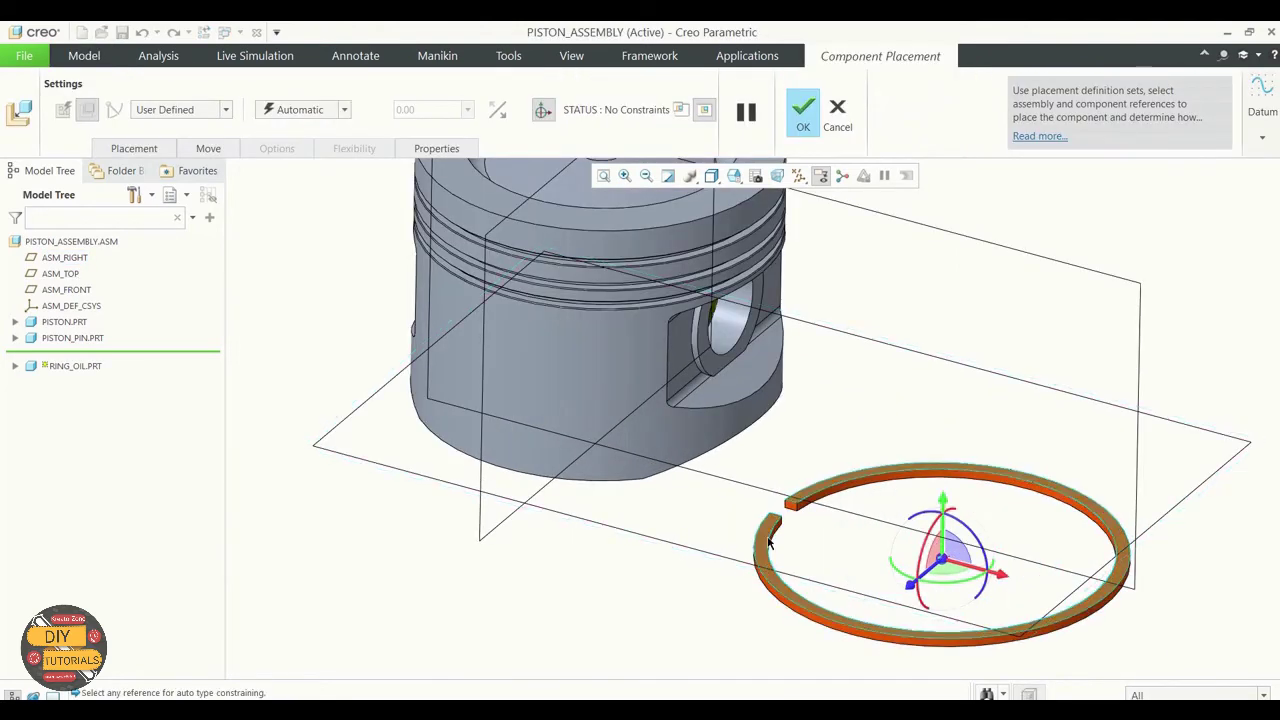
Constrain the oil ring to the piston groove, changing the Distance from 63.49 to 0.
scroll(768, 541, down, 3)
mouse_move(457, 423)
middle_down()
mouse_move(451, 374)
mouse_move(480, 526)
middle_up()
scroll(528, 337, up, 3)
scroll(523, 406, up, 2)
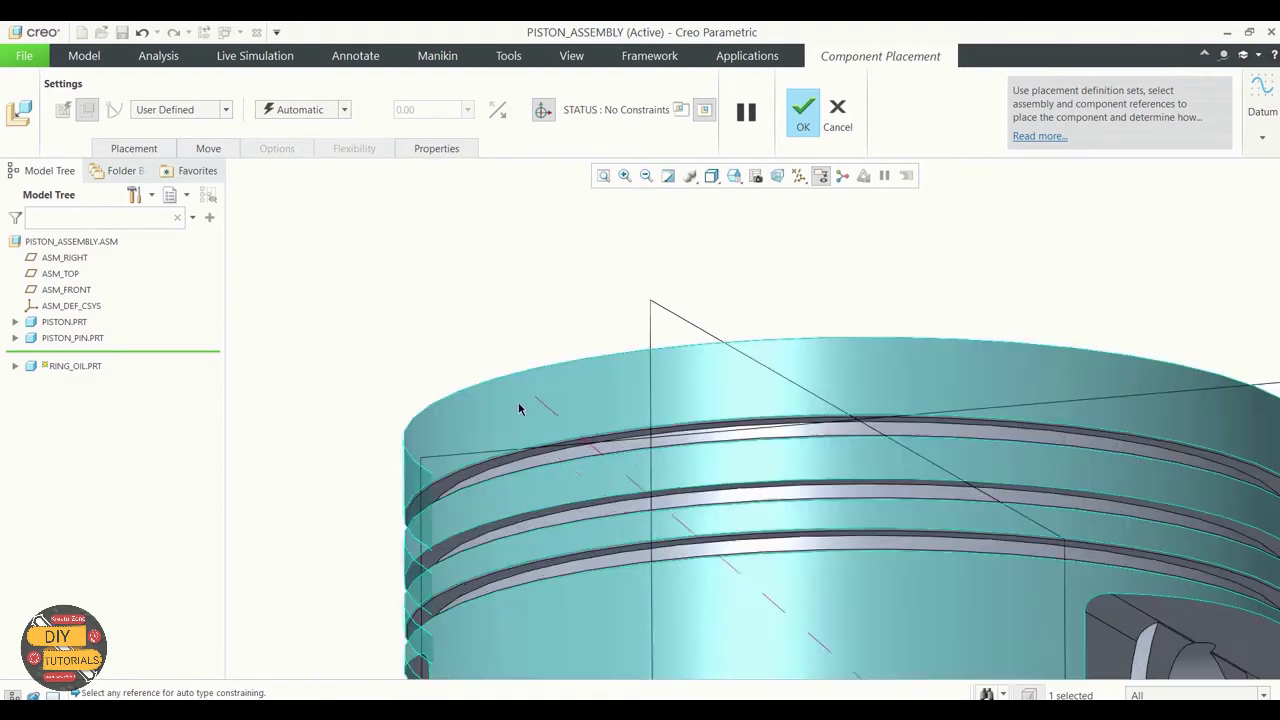
click(505, 468)
scroll(548, 385, down, 3)
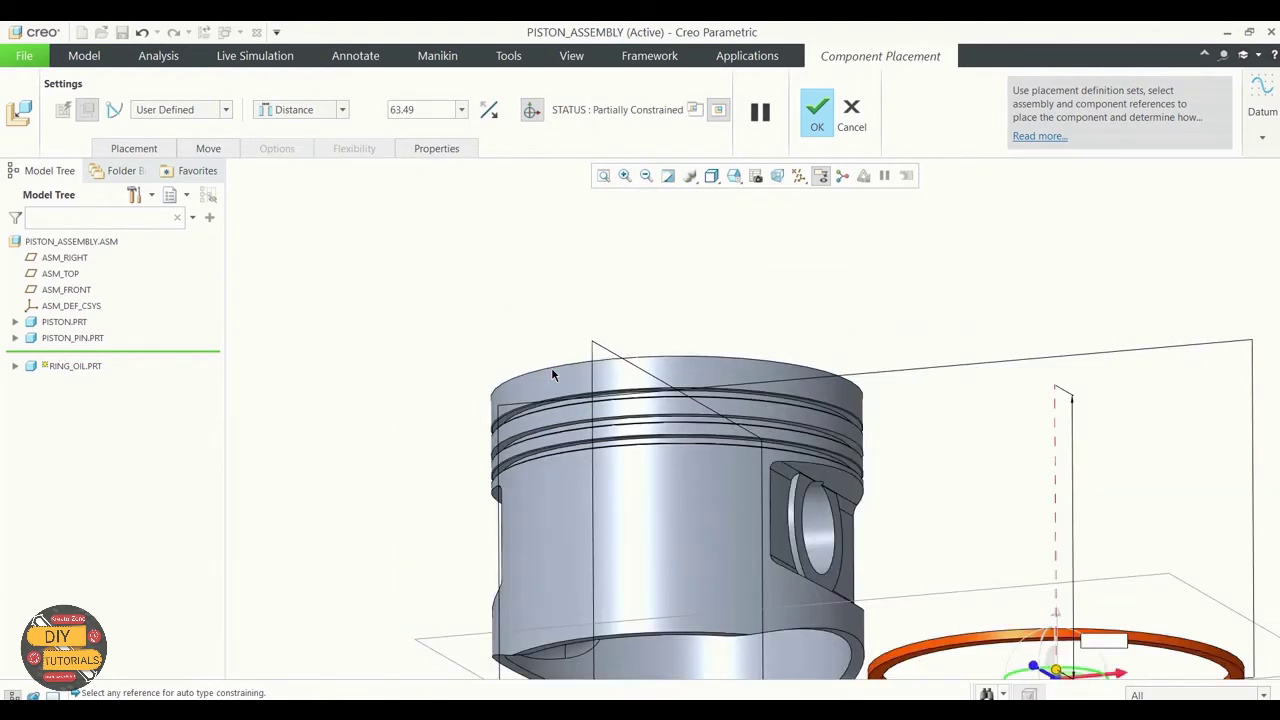
scroll(551, 367, down, 2)
middle_drag(626, 532, 629, 566)
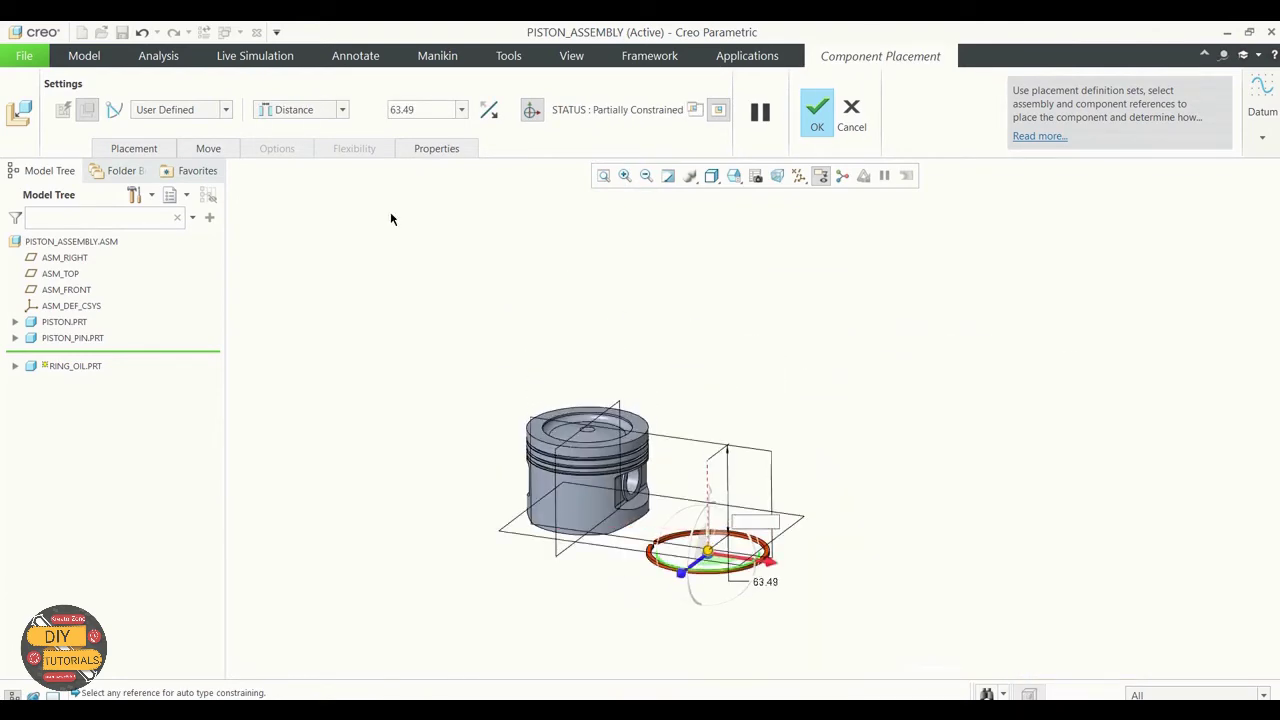
double_click(430, 107)
text(0)
key(Return)
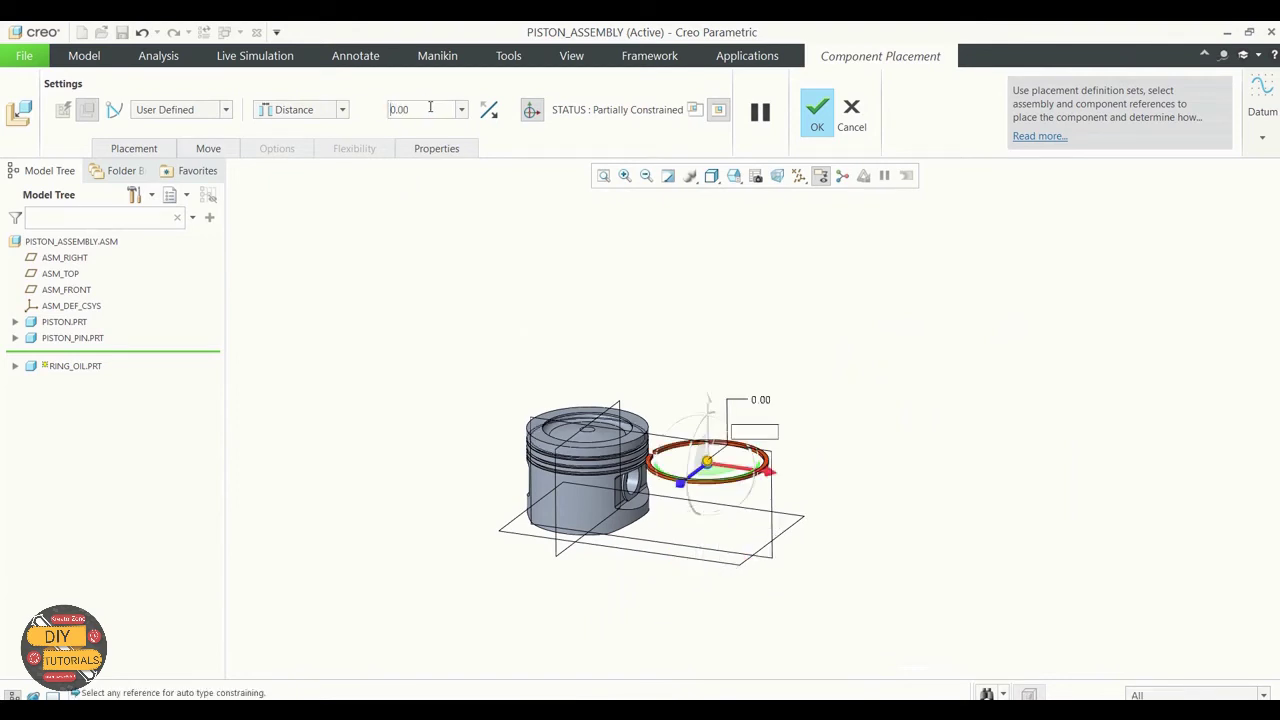
Turn on datum axis display and pick the ring surface to begin a second constraint.
scroll(669, 453, up, 2)
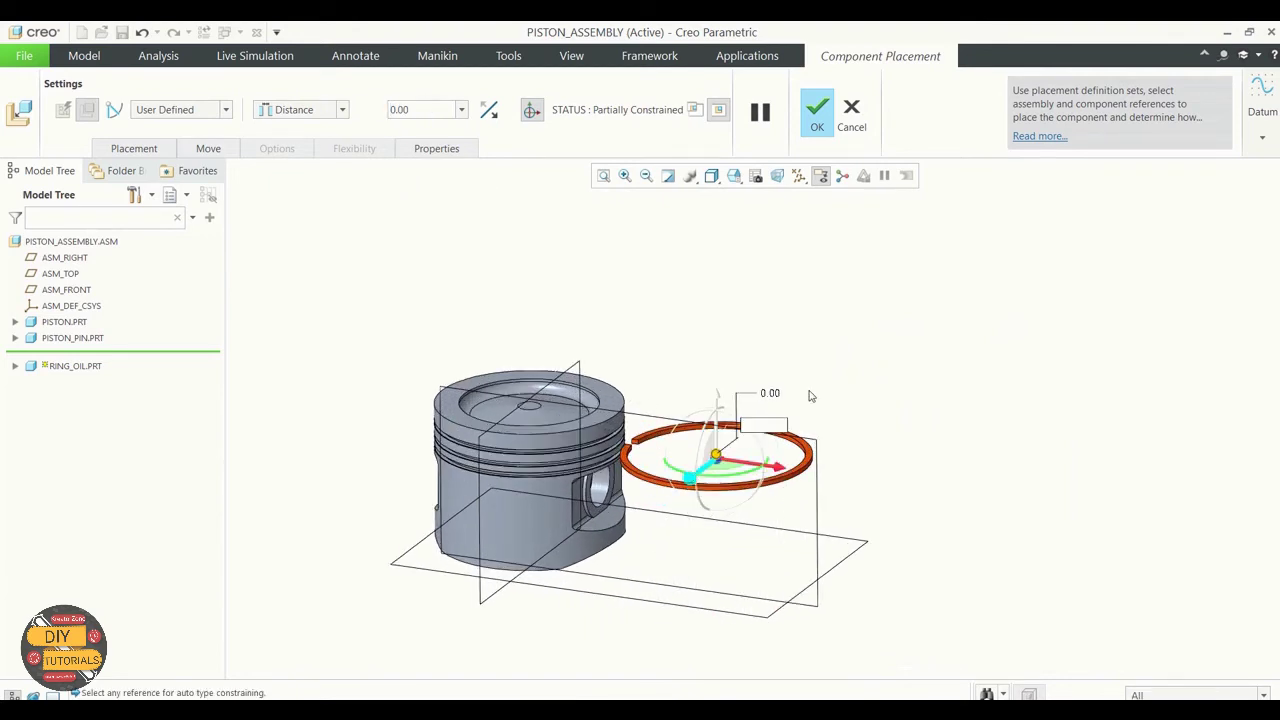
mouse_move(669, 453)
middle_down()
mouse_move(870, 360)
mouse_move(869, 371)
middle_up()
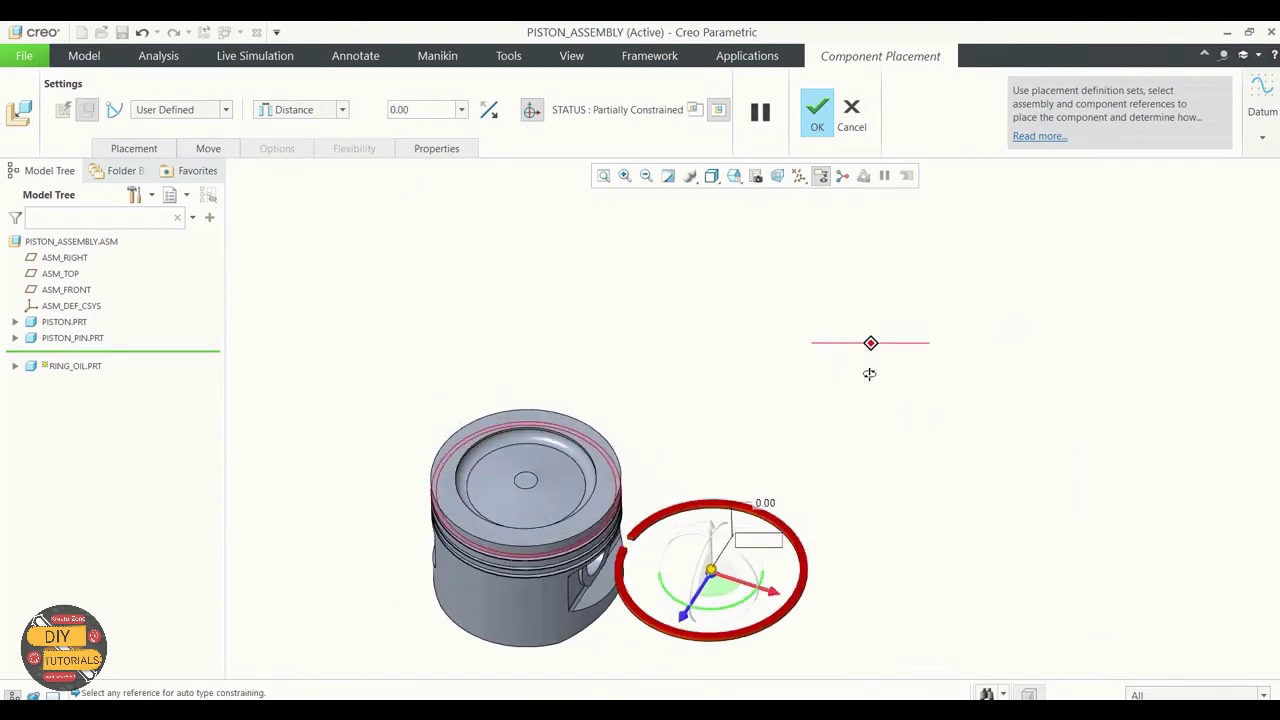
click(801, 177)
click(822, 214)
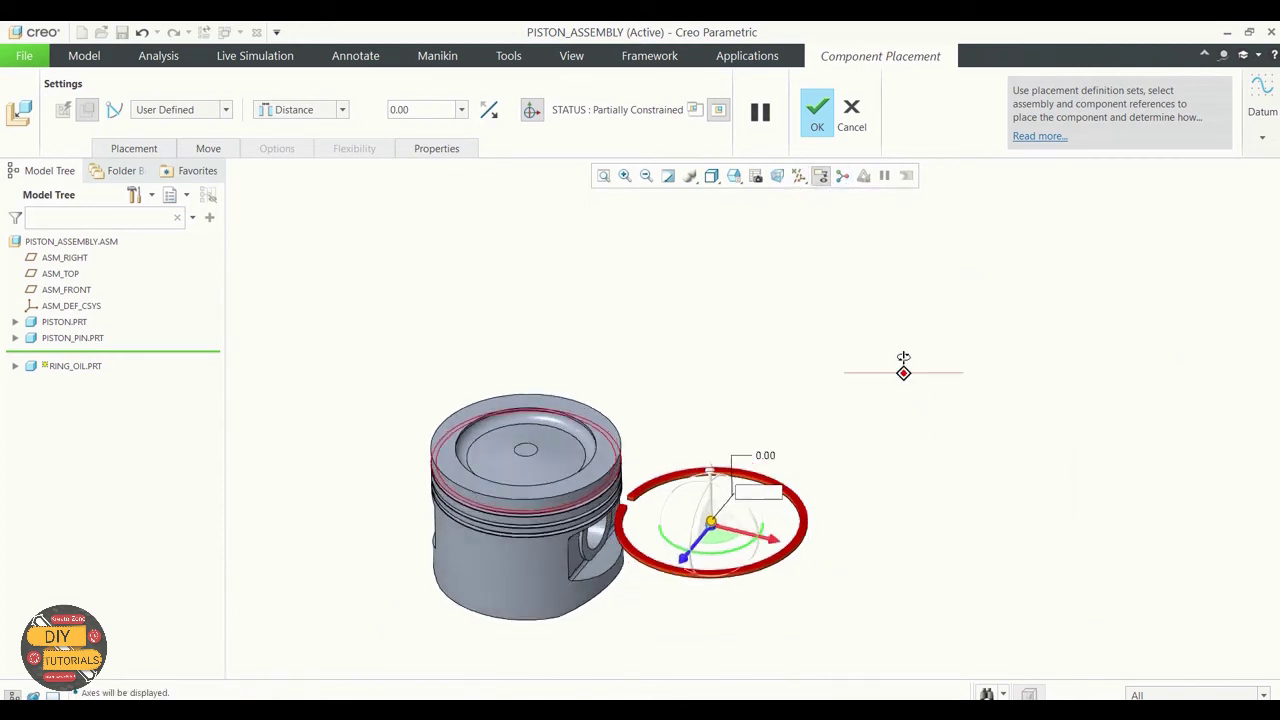
middle_drag(906, 380, 904, 334)
scroll(806, 410, up, 3)
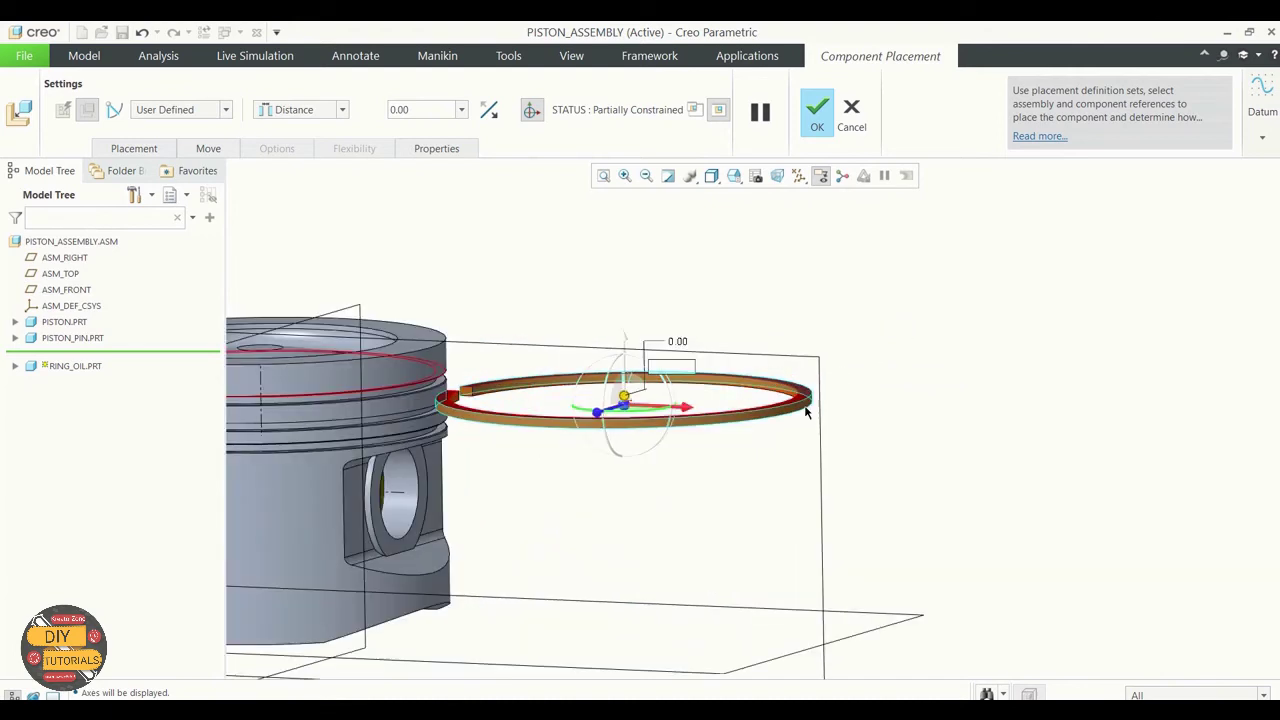
click(806, 410)
scroll(924, 415, down, 3)
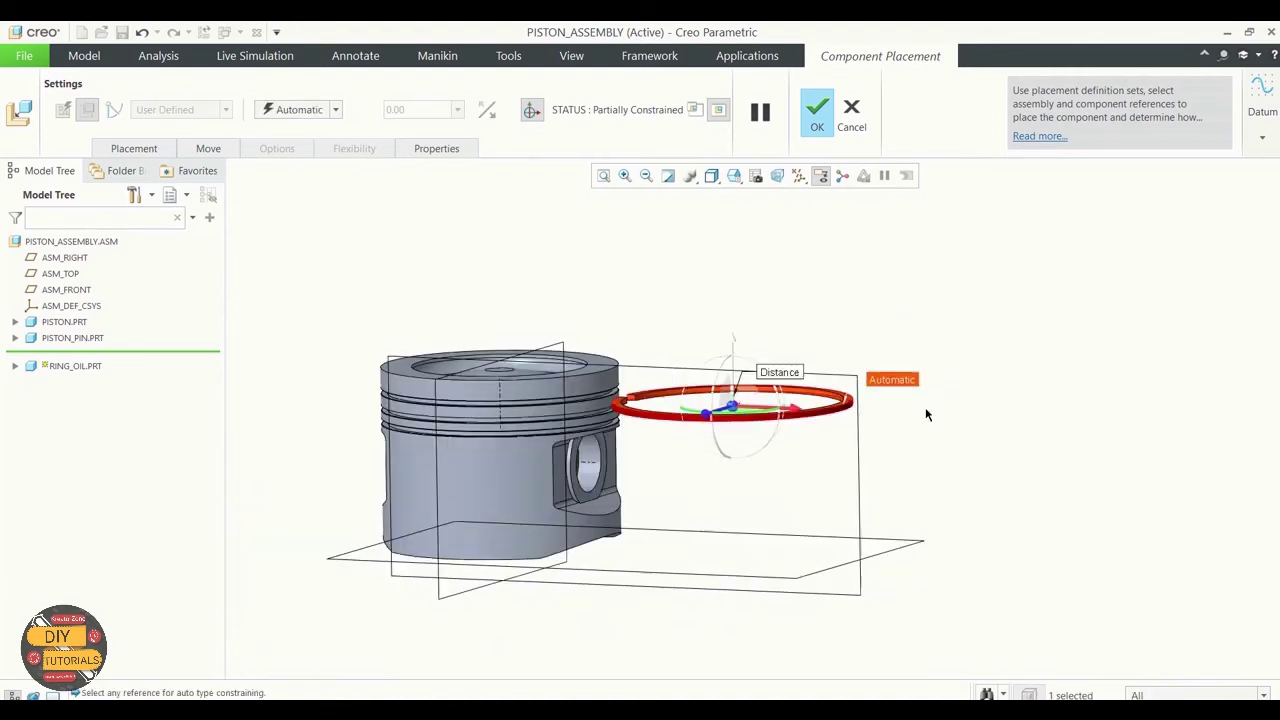
Make the oil ring's surface coincident with the piston so the ring is fully constrained.
click(545, 402)
mouse_move(790, 352)
middle_down()
mouse_move(820, 326)
mouse_move(820, 368)
mouse_move(874, 351)
mouse_move(862, 354)
middle_up()
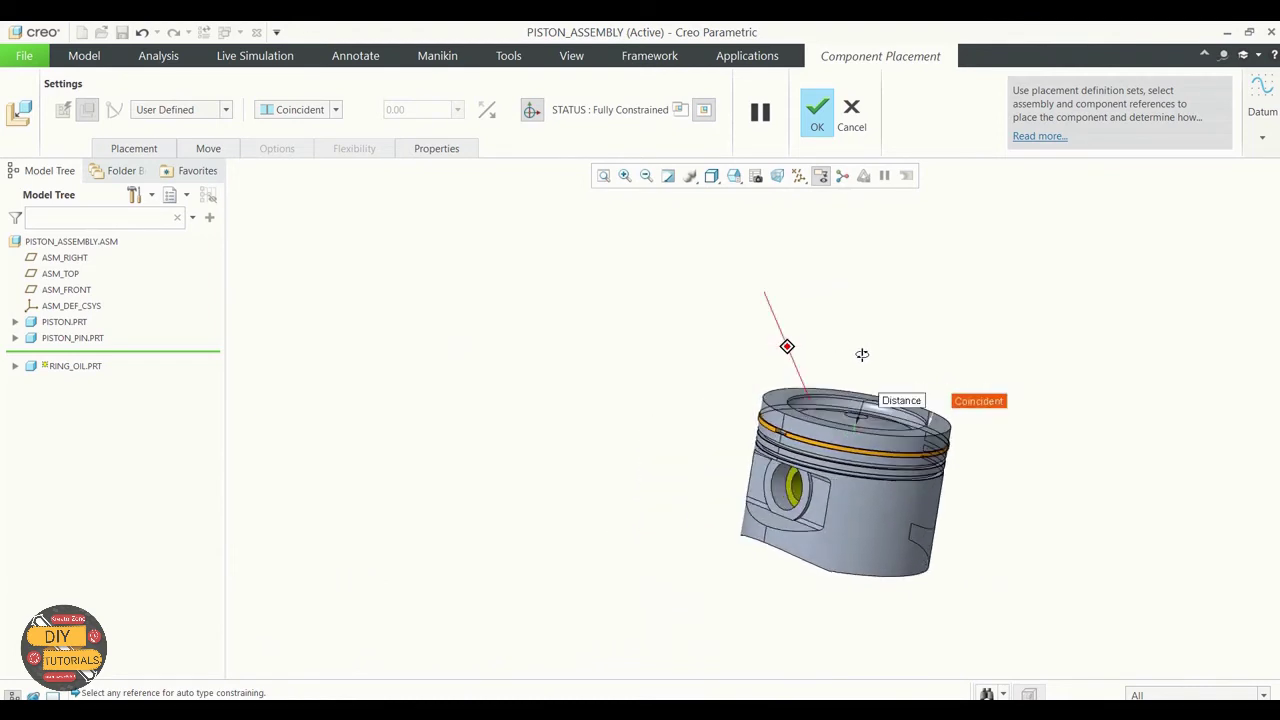
scroll(862, 354, up, 3)
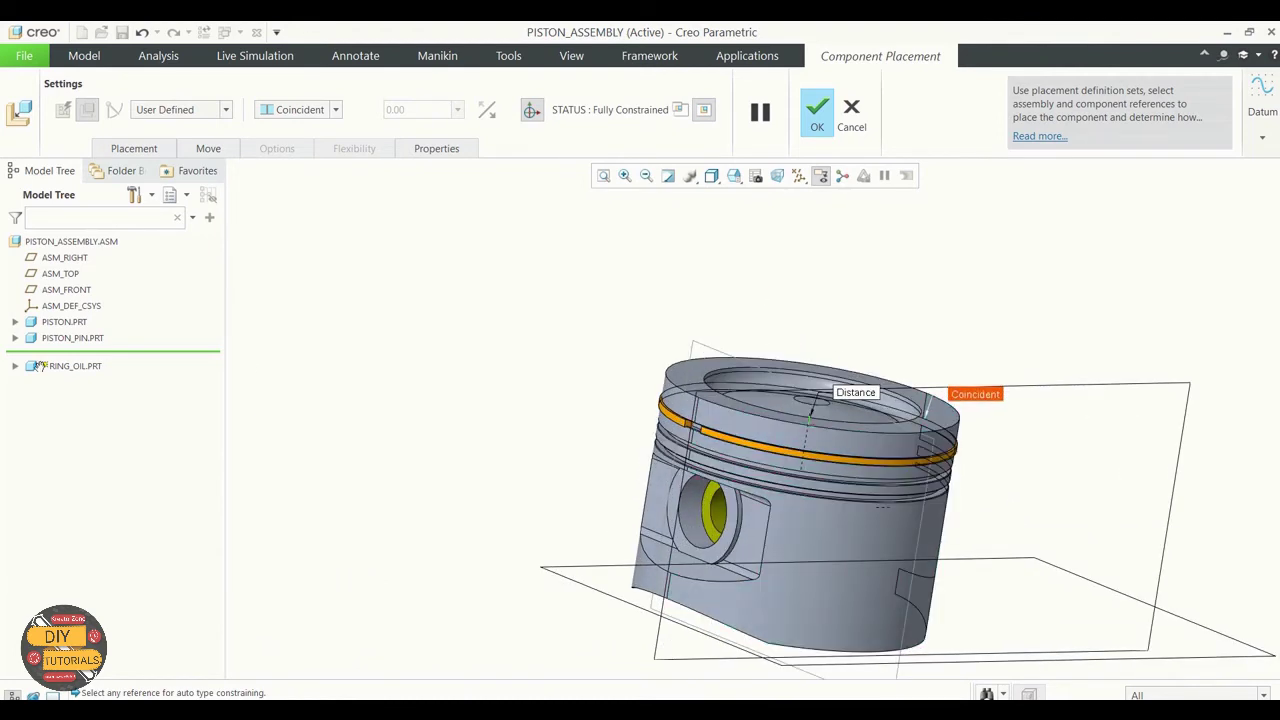
Add a new constraint in Set2 that references RING_OIL's TOP datum plane.
click(14, 367)
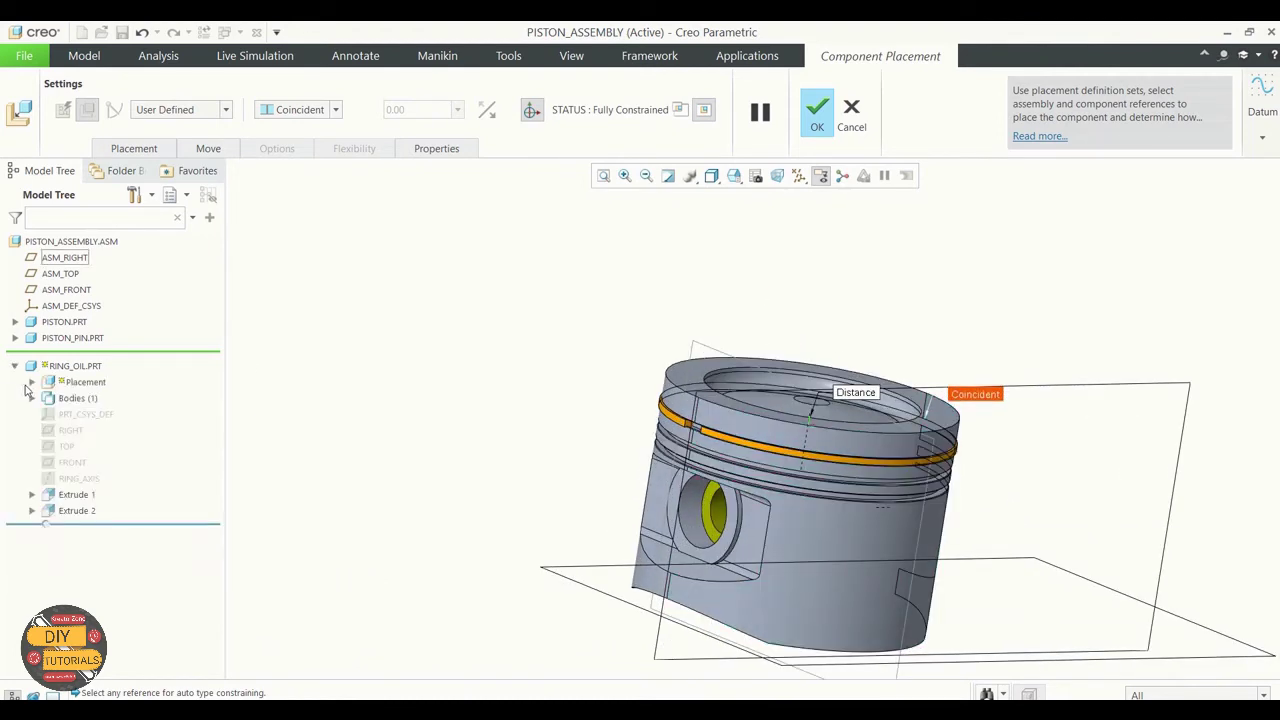
click(133, 148)
click(140, 318)
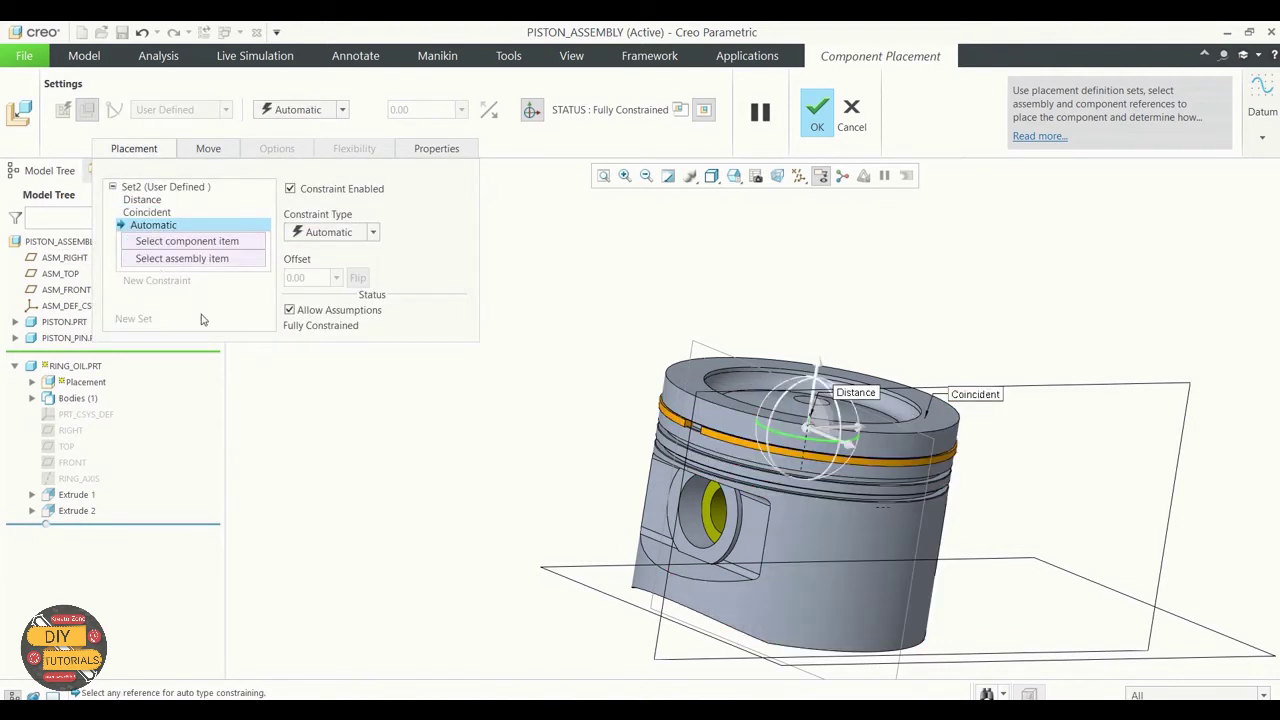
click(161, 202)
click(160, 252)
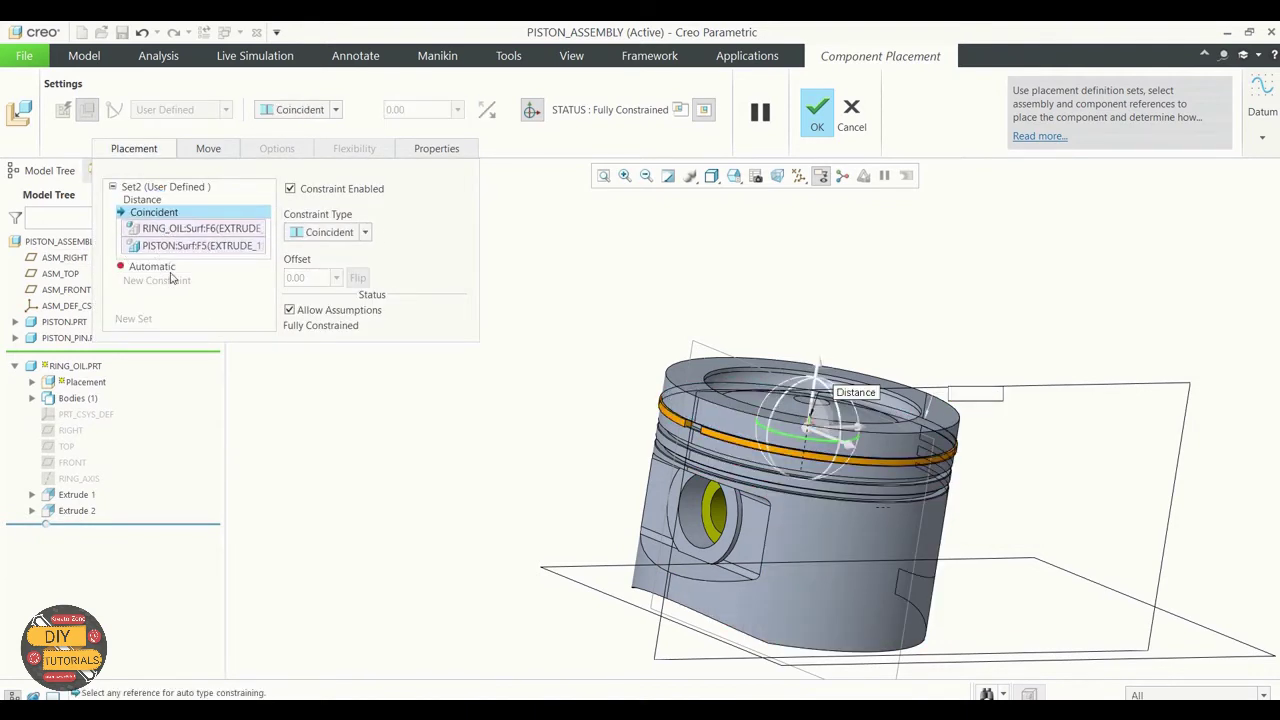
click(166, 267)
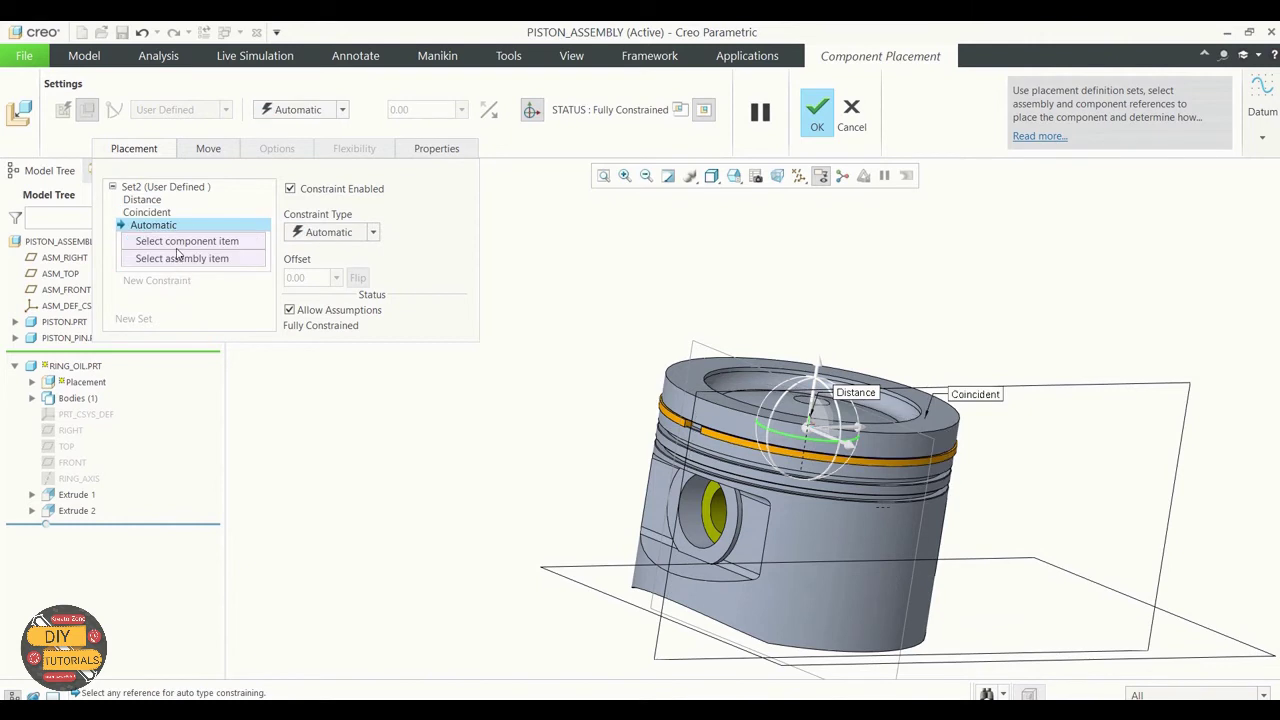
click(66, 447)
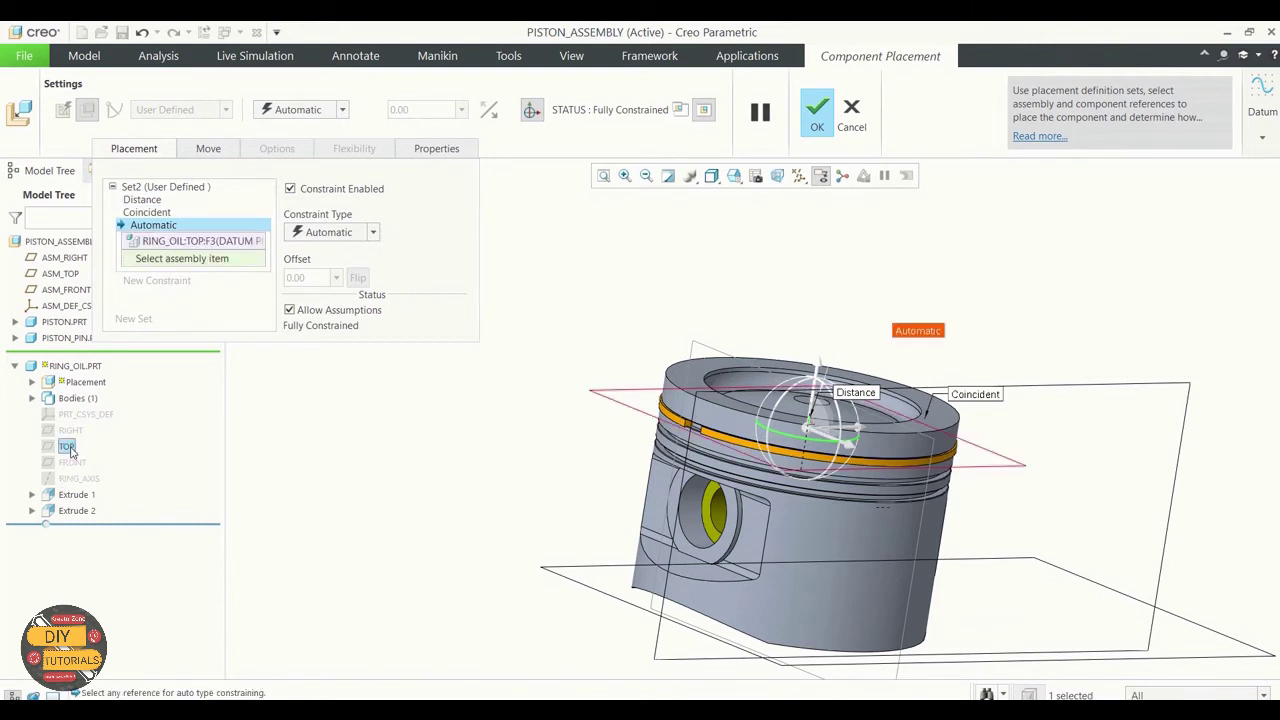
Swap the TOP reference for the oil ring's RIGHT datum and pair it with ASM_RIGHT.
right_click(185, 249)
click(218, 251)
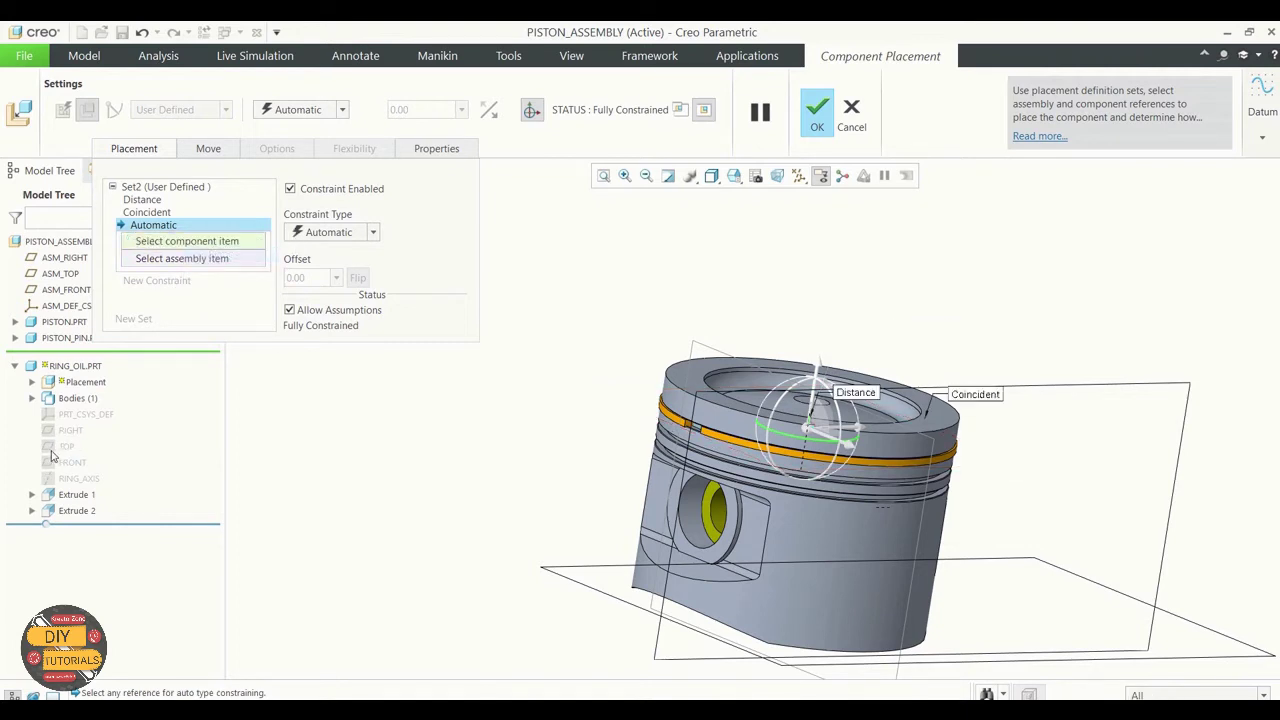
click(64, 431)
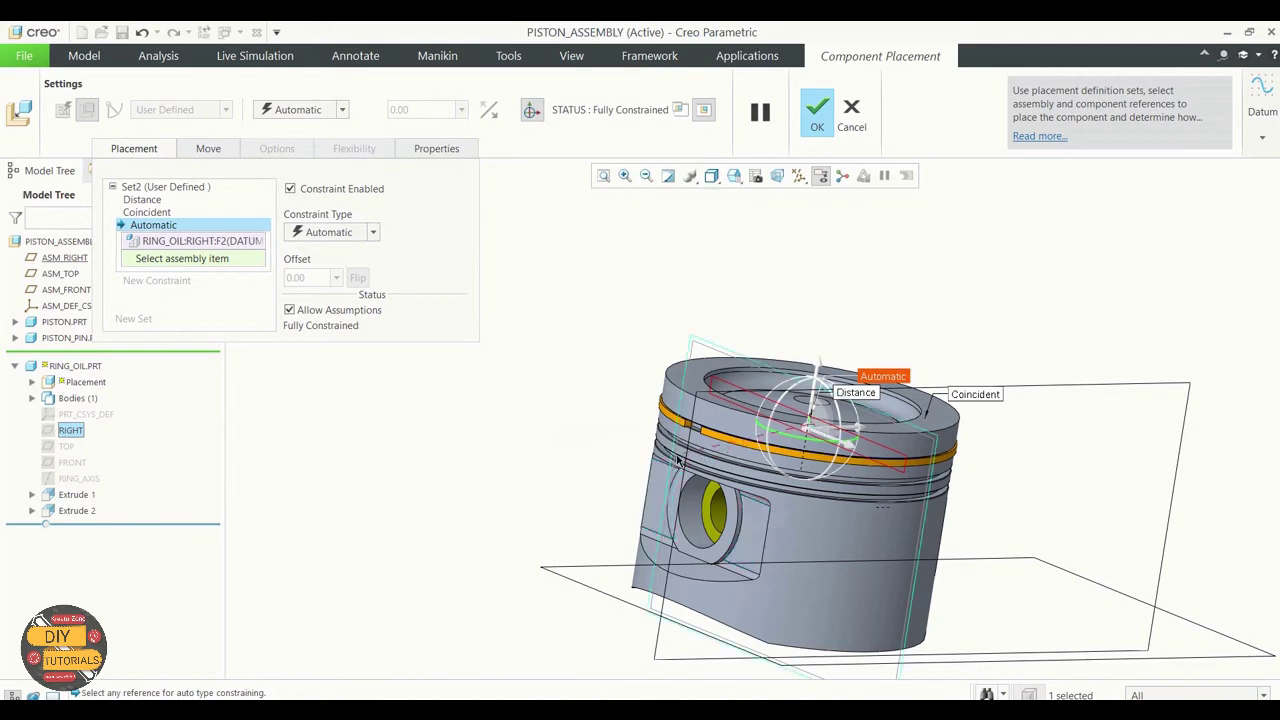
mouse_move(563, 408)
middle_down()
mouse_move(554, 443)
mouse_move(600, 357)
middle_up()
scroll(617, 423, down, 2)
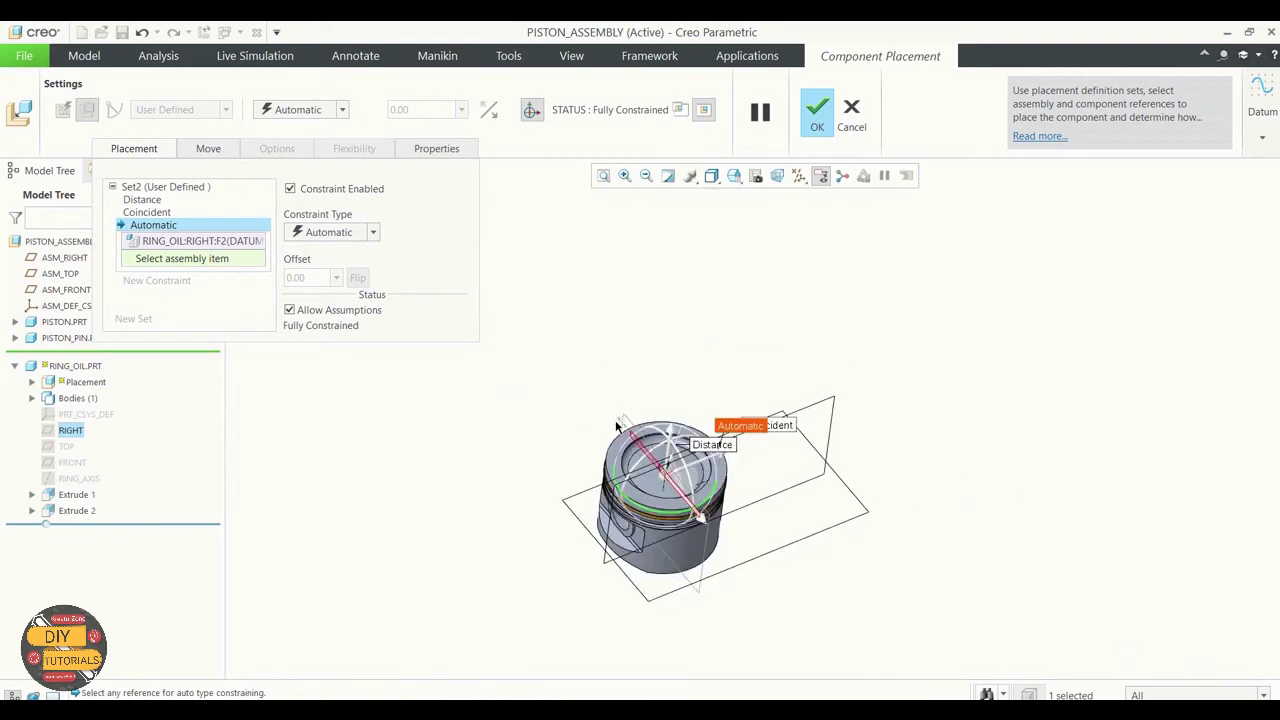
click(636, 430)
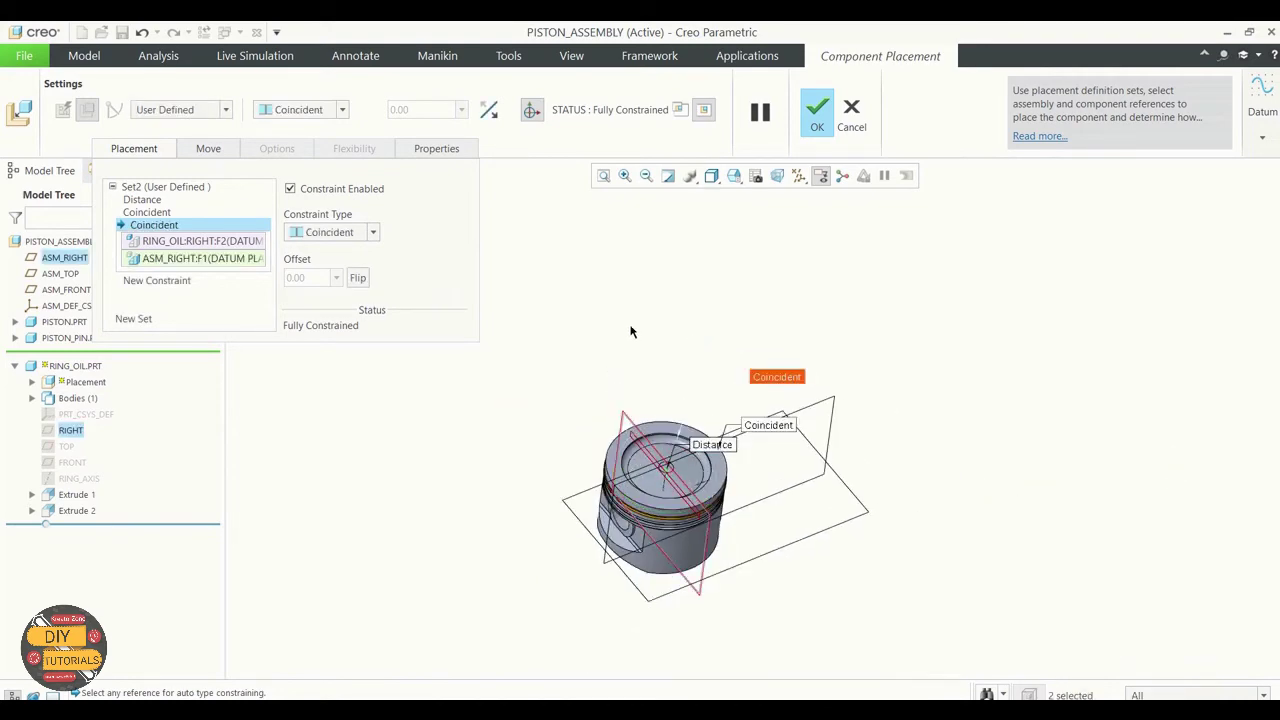
mouse_move(630, 332)
middle_down()
mouse_move(620, 297)
mouse_move(631, 323)
middle_up()
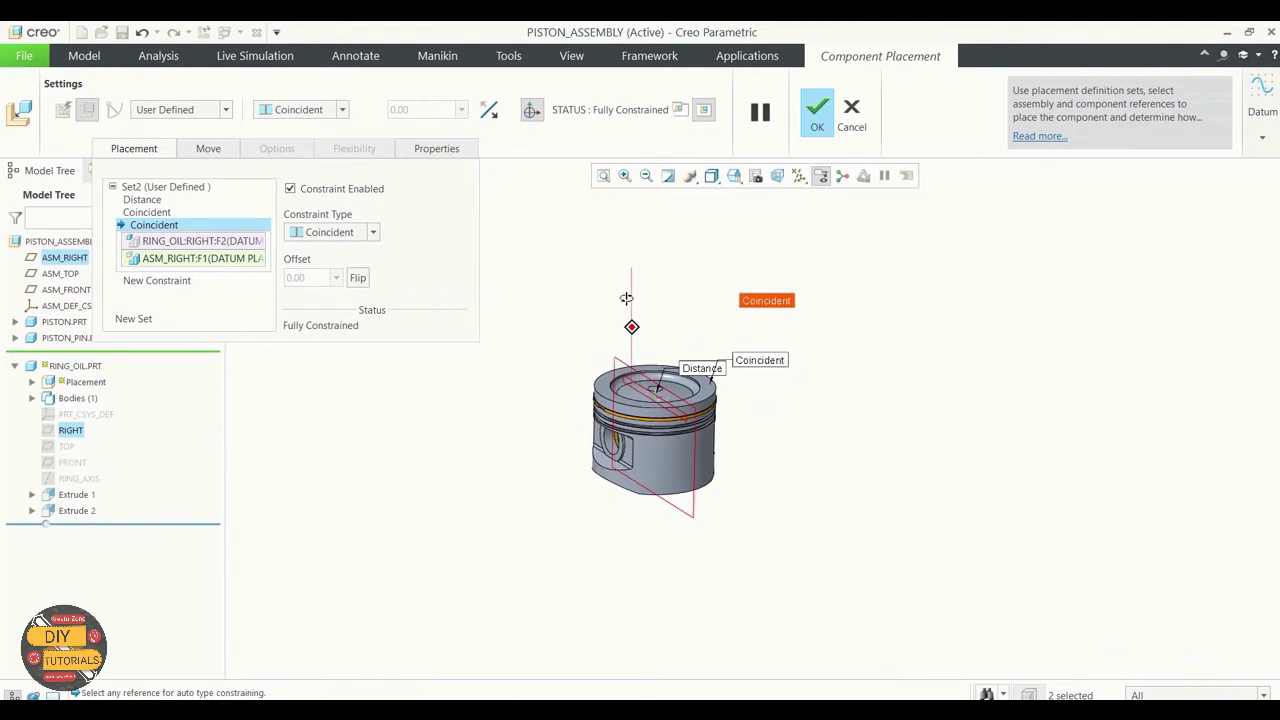
Make it an Angle Offset constraint, entering 60° and then editing the offset value.
click(374, 232)
click(335, 264)
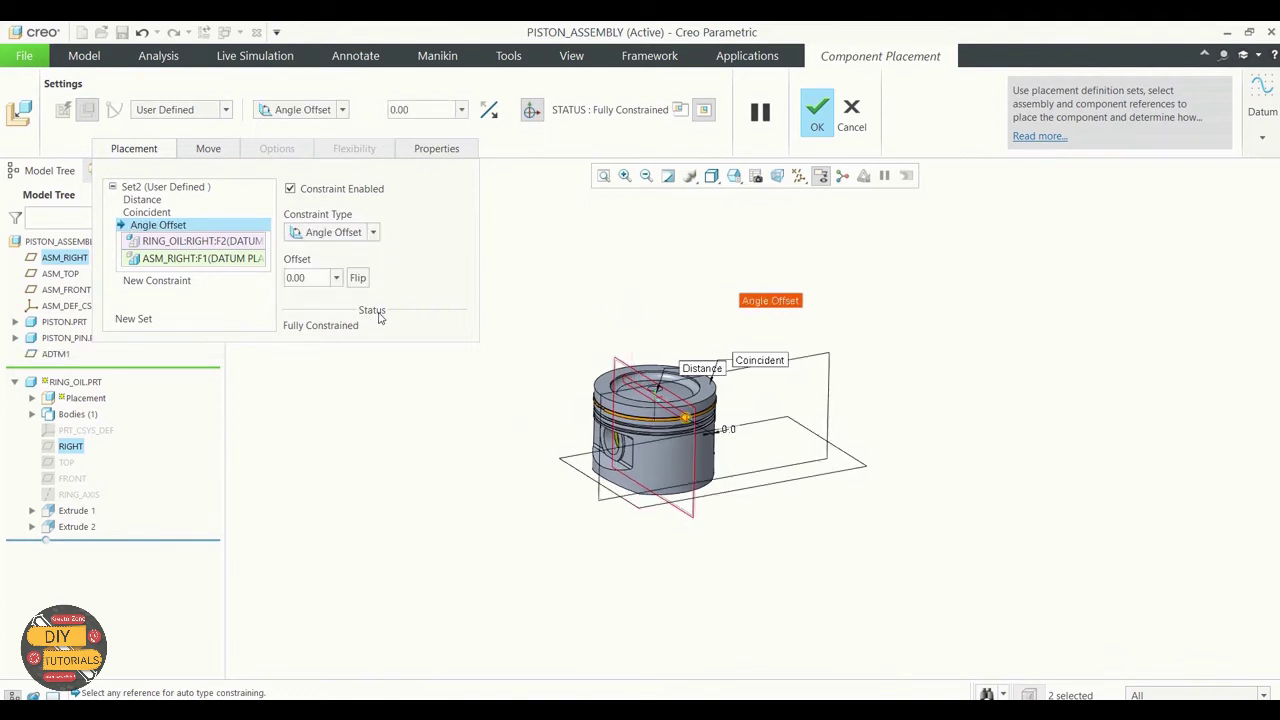
double_click(319, 284)
text(60)
key(Return)
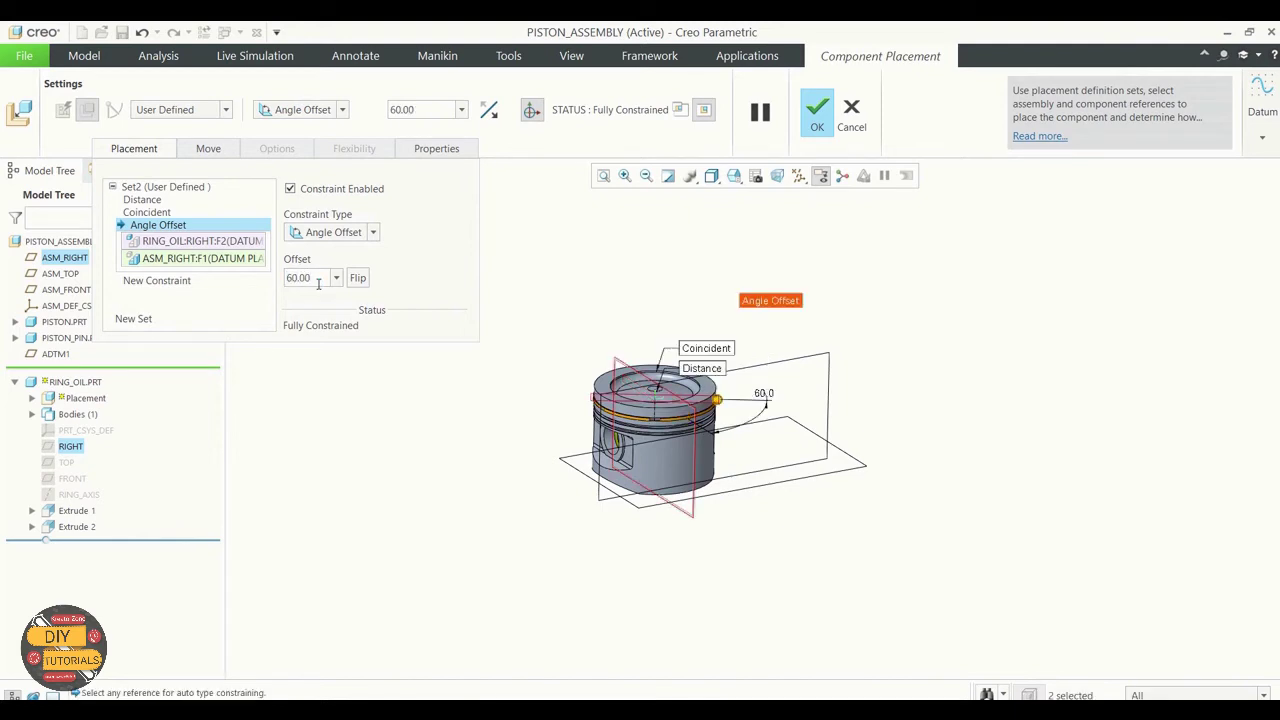
scroll(643, 406, up, 3)
scroll(643, 406, up, 2)
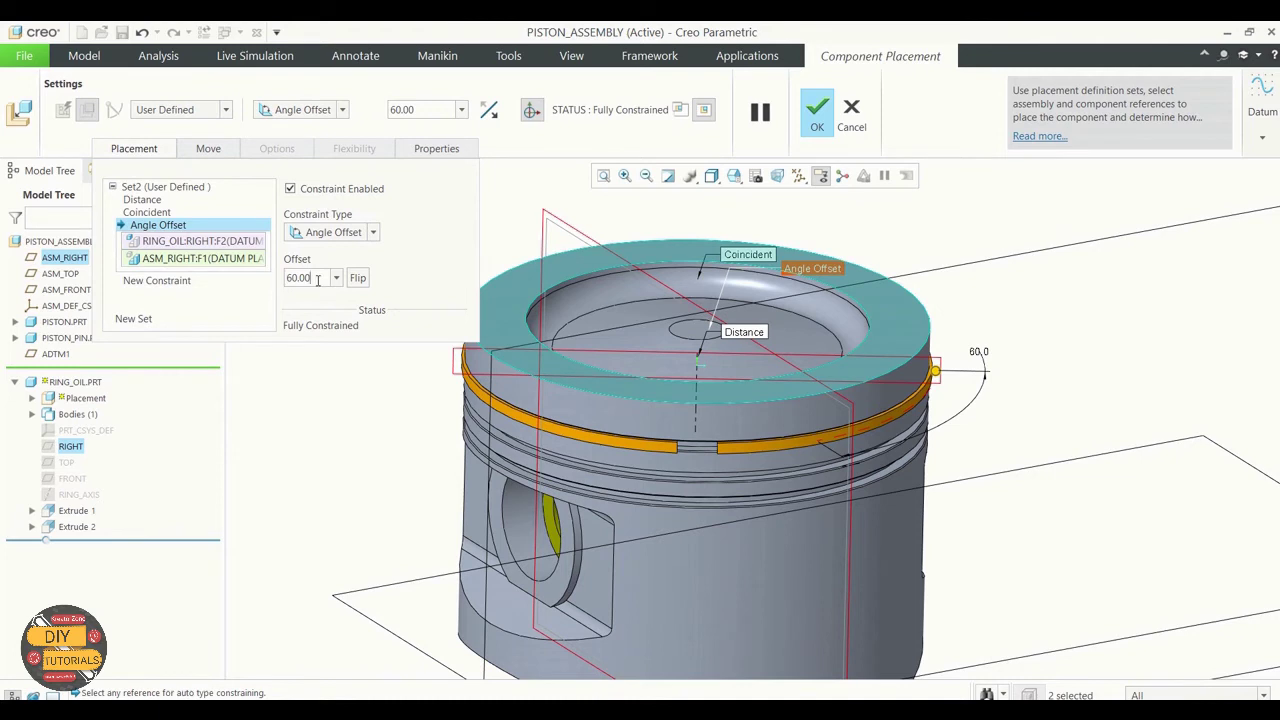
key(BackSpace)
key(BackSpace)
key(BackSpace)
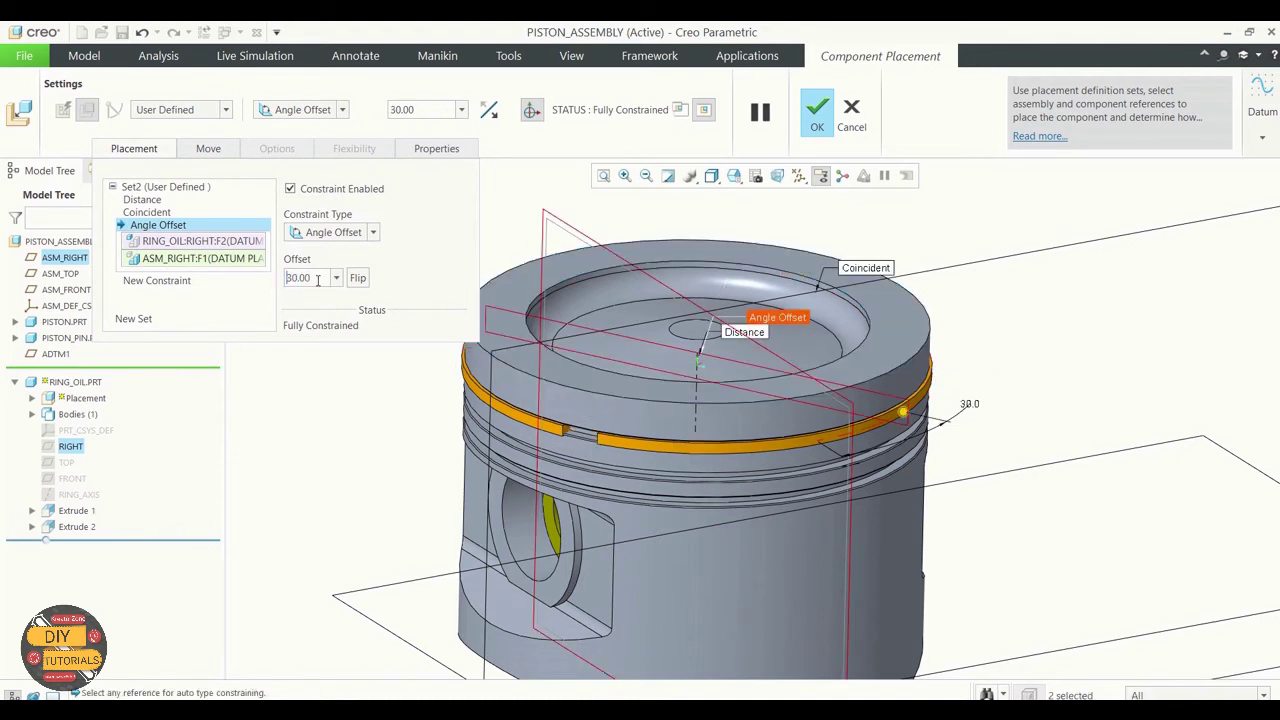
Finish placing the oil ring in the piston assembly.
click(816, 118)
scroll(646, 283, down, 2)
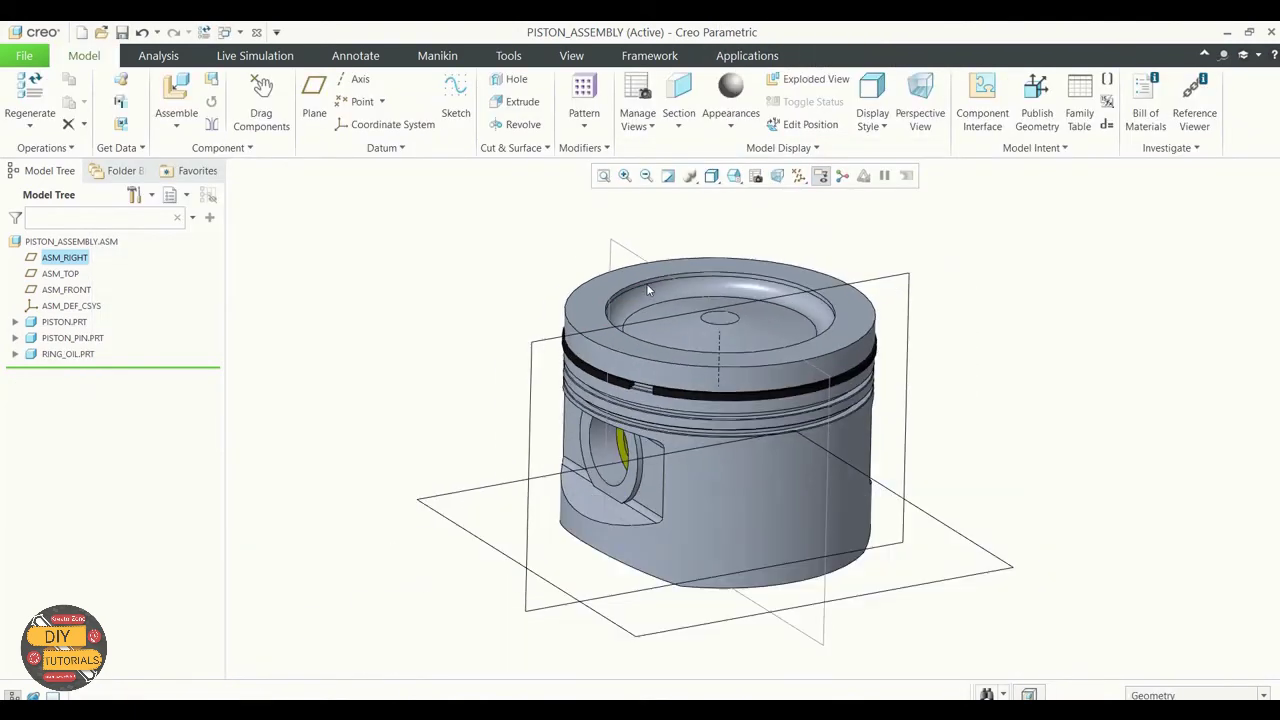
scroll(422, 415, up, 2)
scroll(423, 409, down, 2)
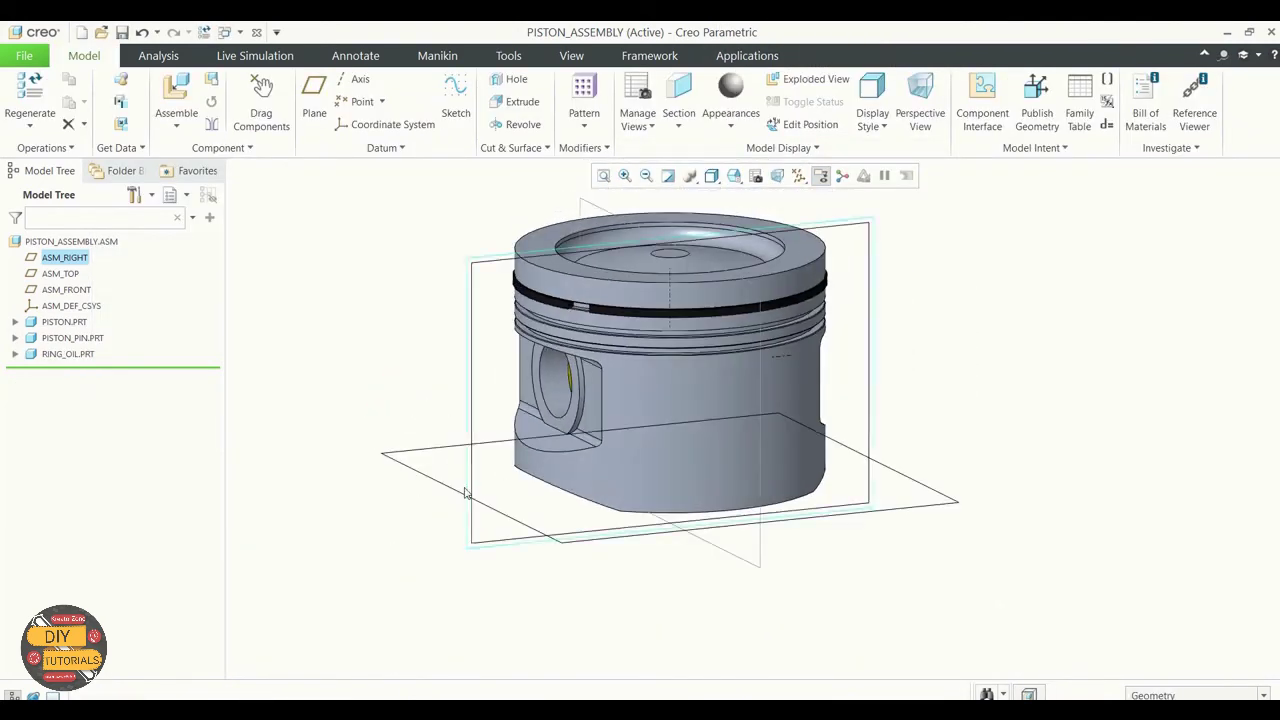
Assemble the existing part ring_top.prt into PISTON_ASSEMBLY.
click(176, 124)
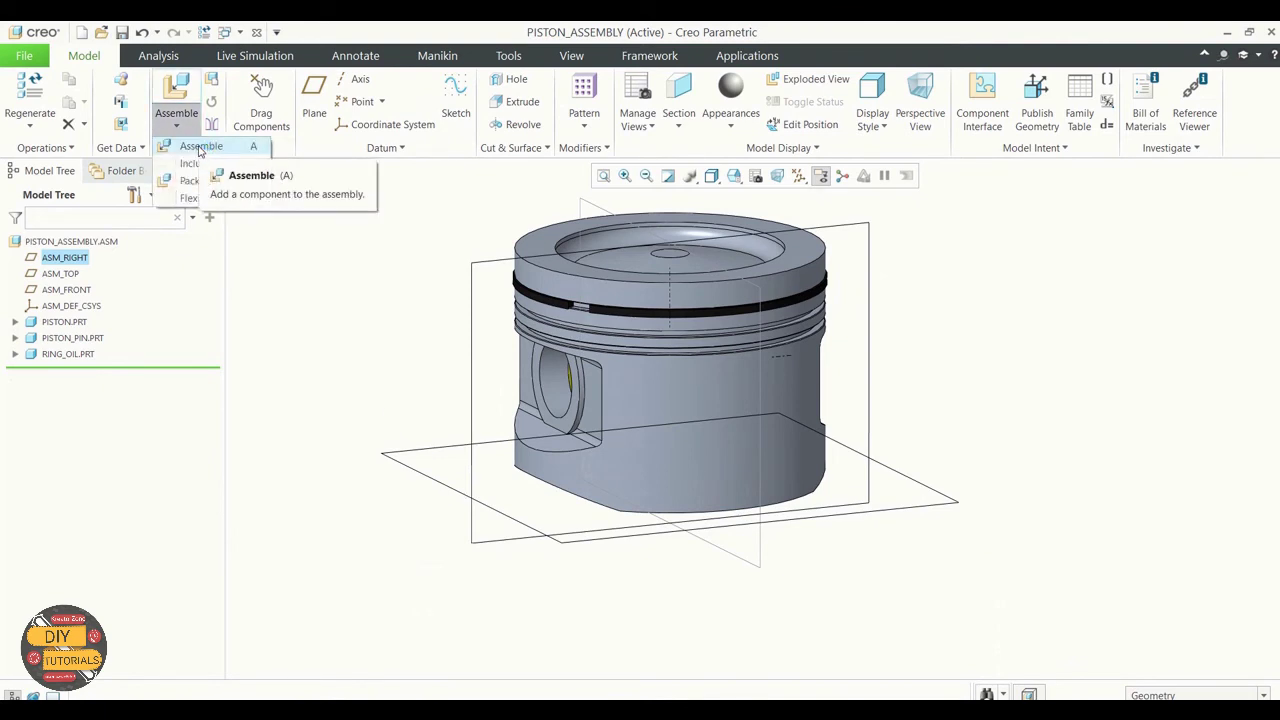
click(200, 147)
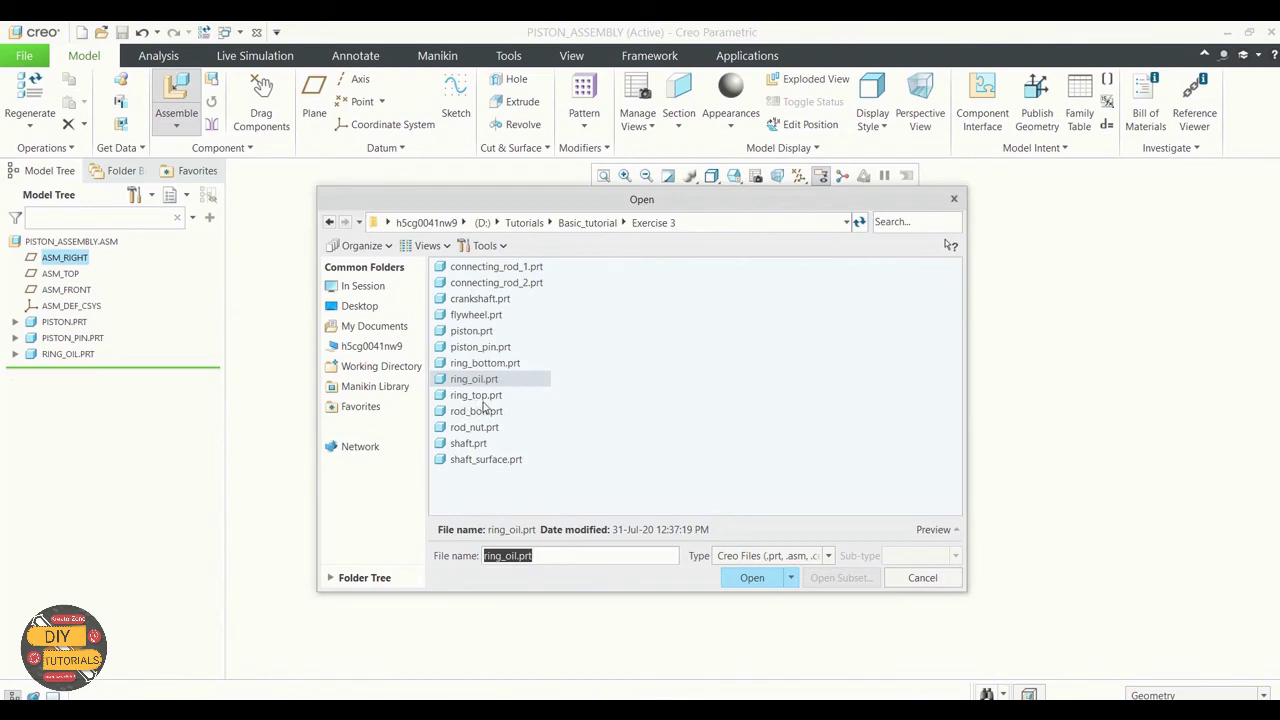
click(482, 397)
click(766, 584)
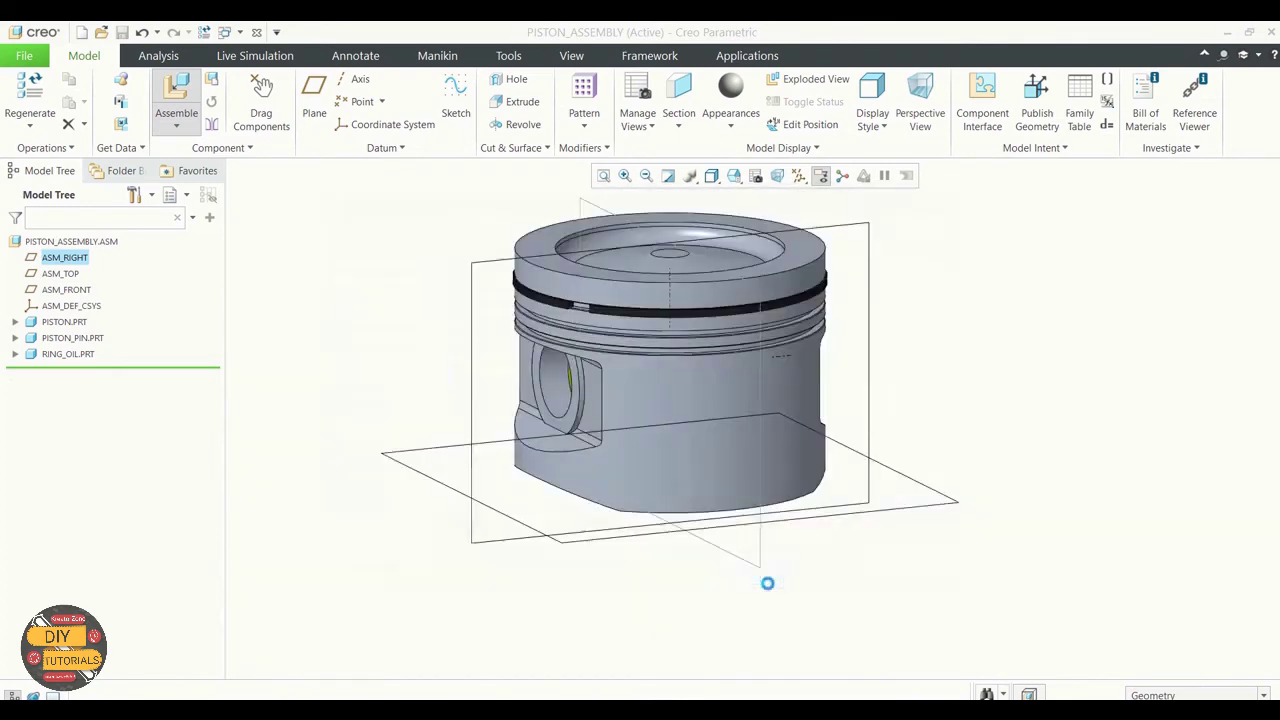
scroll(825, 418, up, 3)
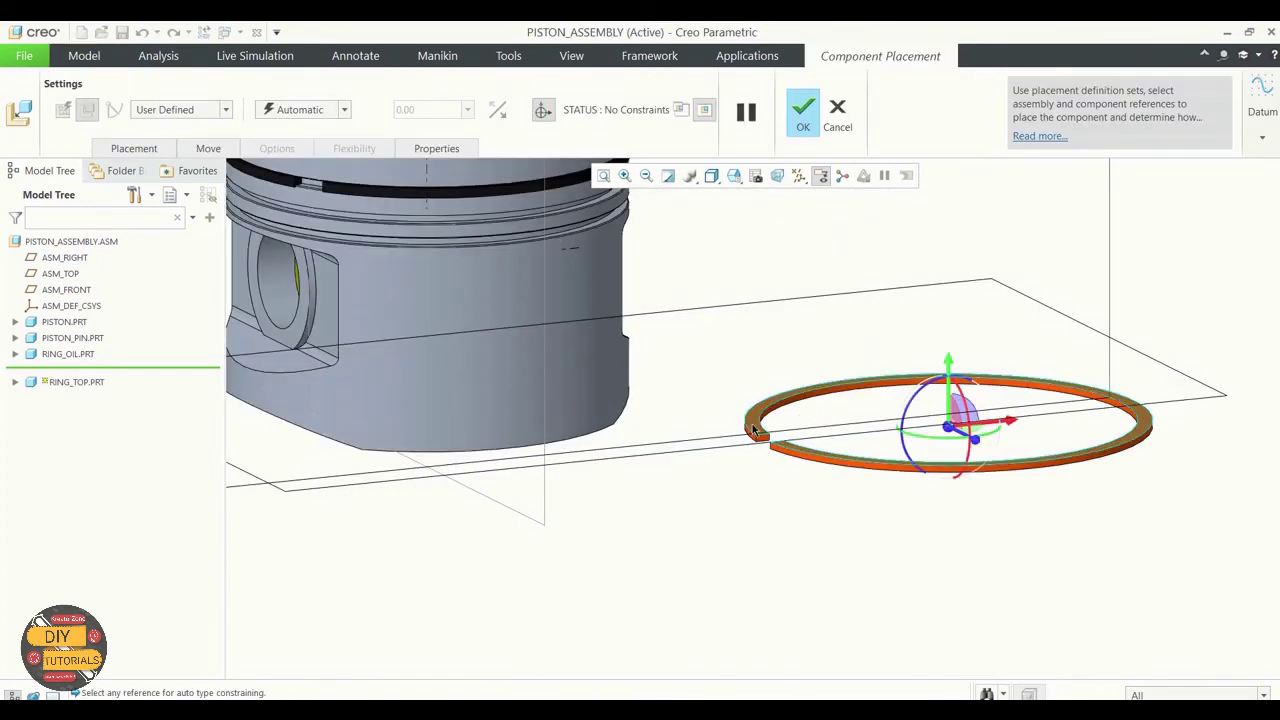
Make the top ring coincident with the piston's uppermost groove edge.
click(749, 431)
scroll(655, 522, down, 3)
middle_drag(668, 558, 674, 514)
scroll(674, 514, up, 2)
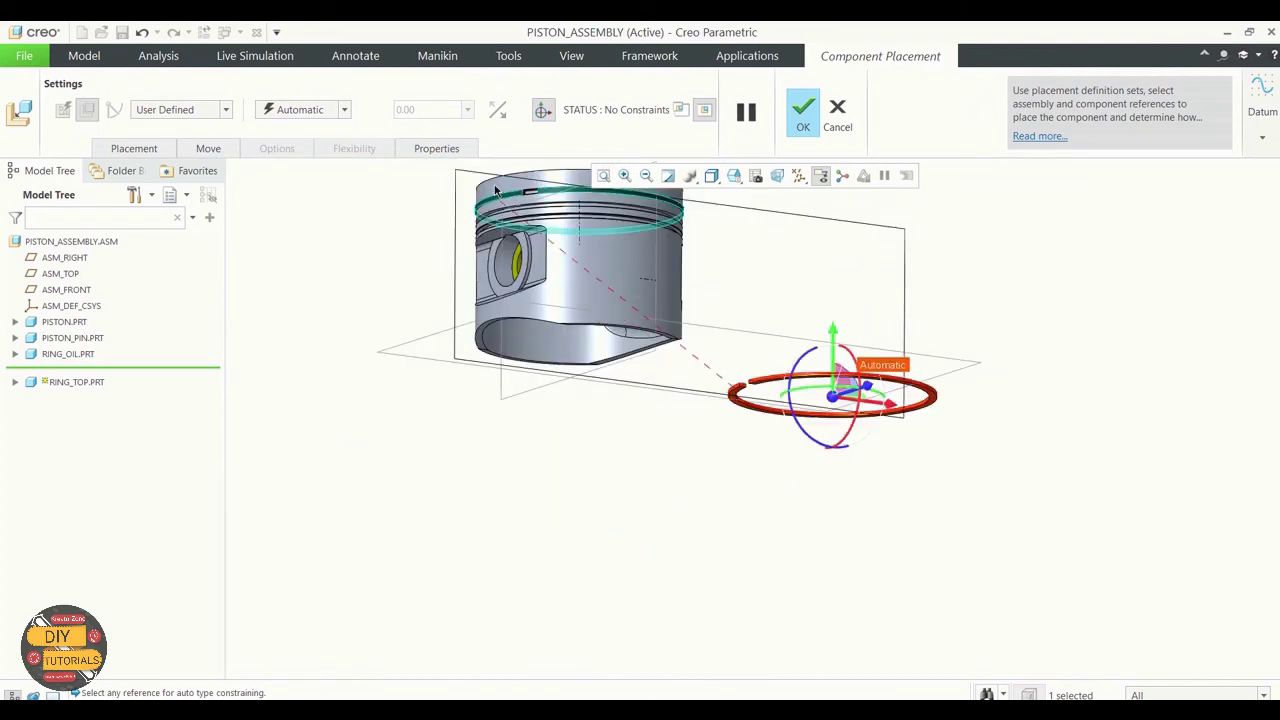
scroll(465, 257, up, 4)
click(465, 257)
scroll(405, 267, down, 3)
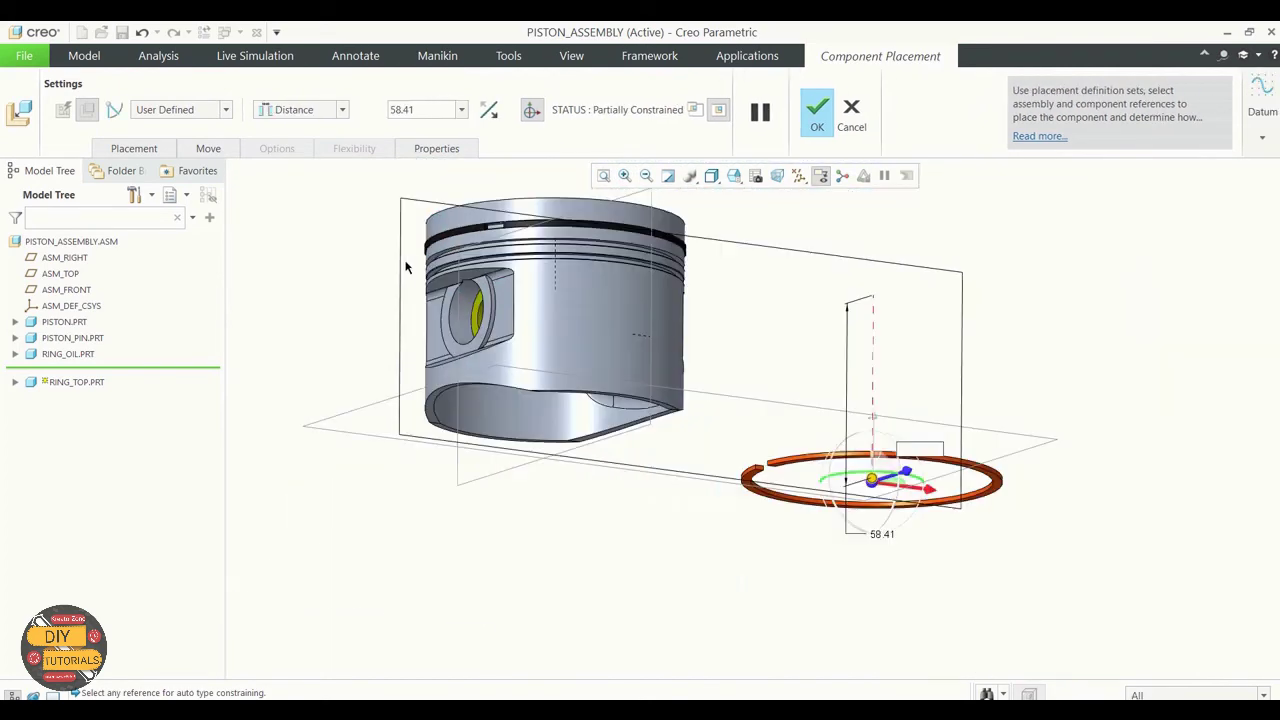
click(341, 110)
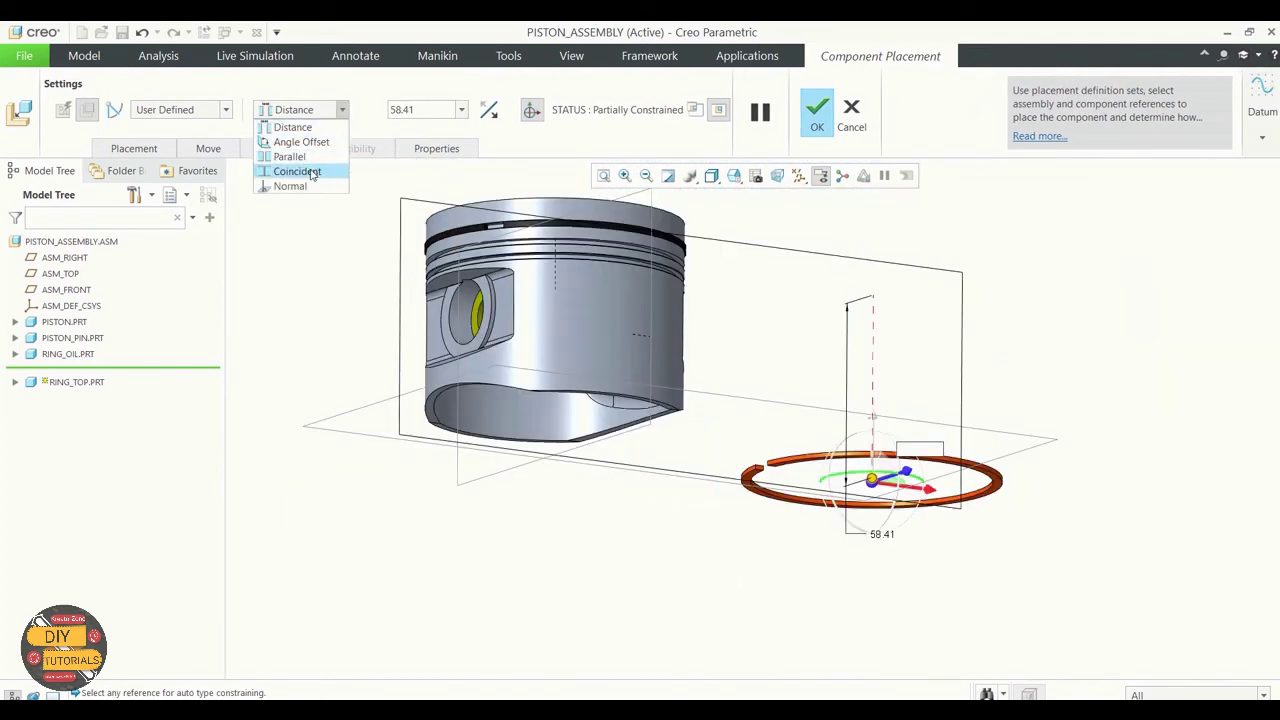
click(310, 169)
Add a second Coincident between ring and groove surfaces, then pick the ring's RIGHT datum.
middle_drag(491, 443, 823, 400)
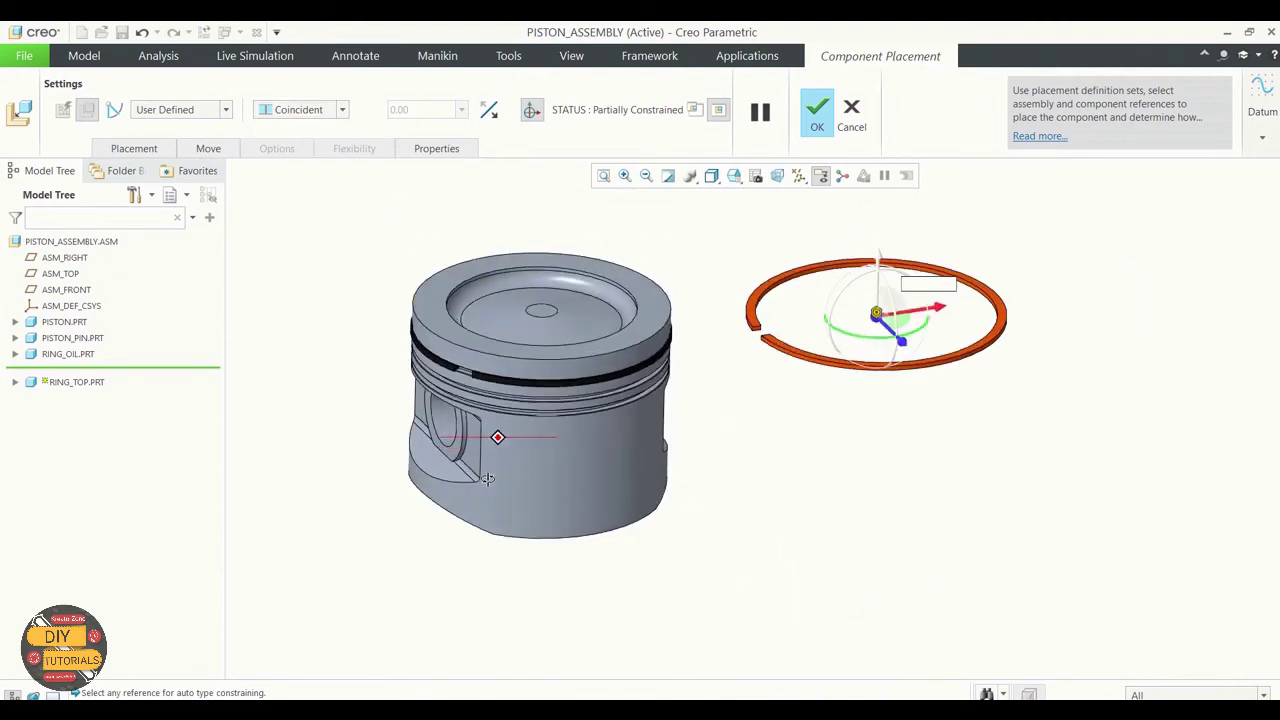
scroll(793, 411, up, 4)
click(793, 411)
scroll(800, 420, down, 5)
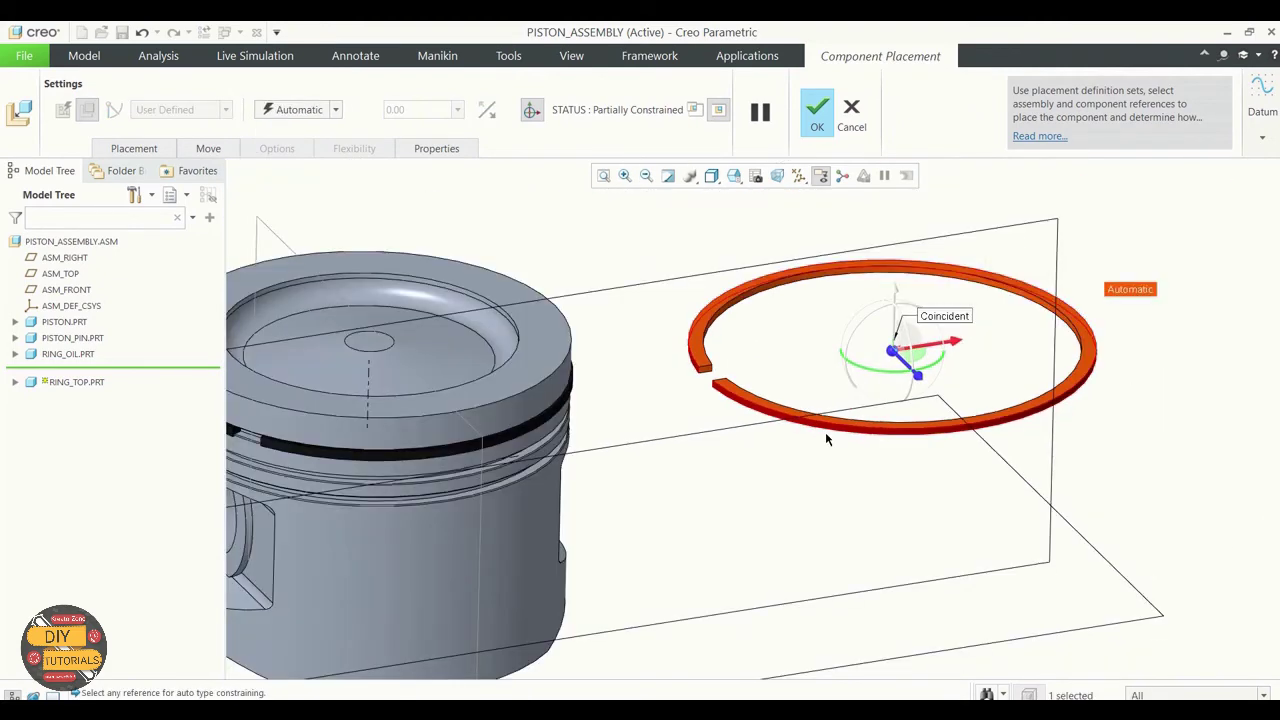
scroll(826, 434, down, 3)
click(600, 499)
scroll(478, 433, up, 2)
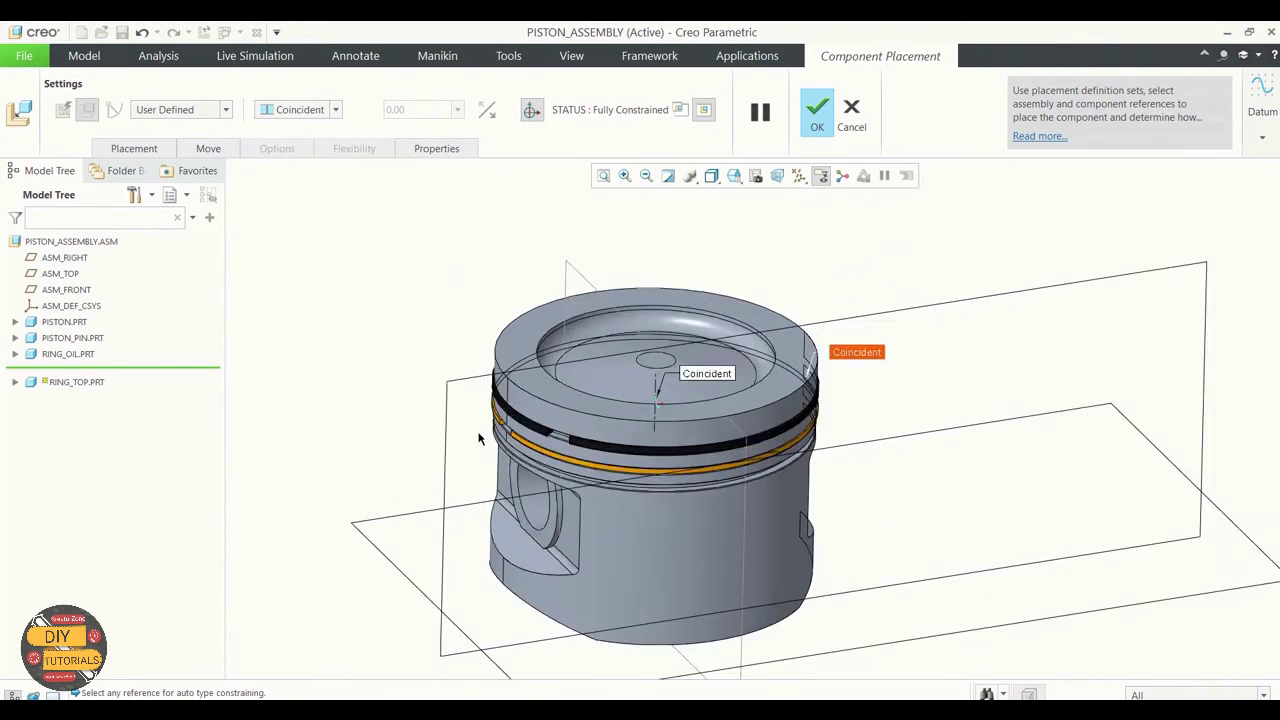
scroll(478, 433, up, 2)
scroll(478, 433, up, 2)
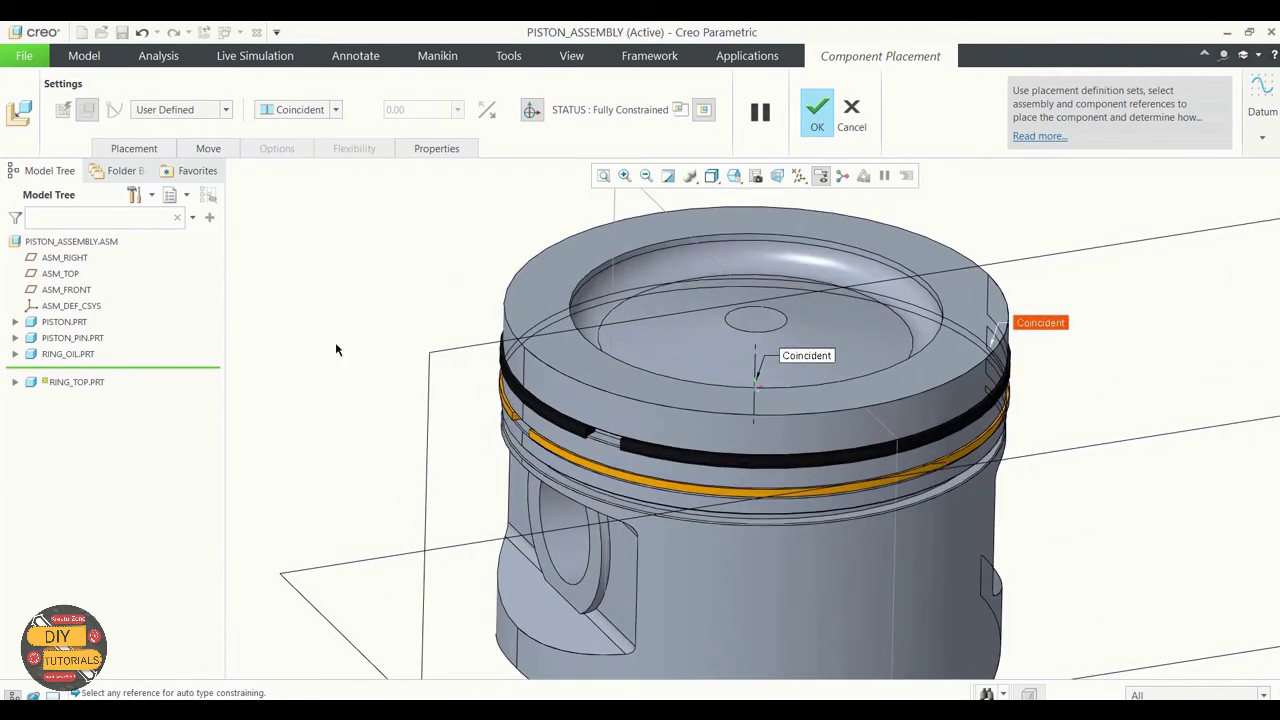
click(15, 383)
click(71, 456)
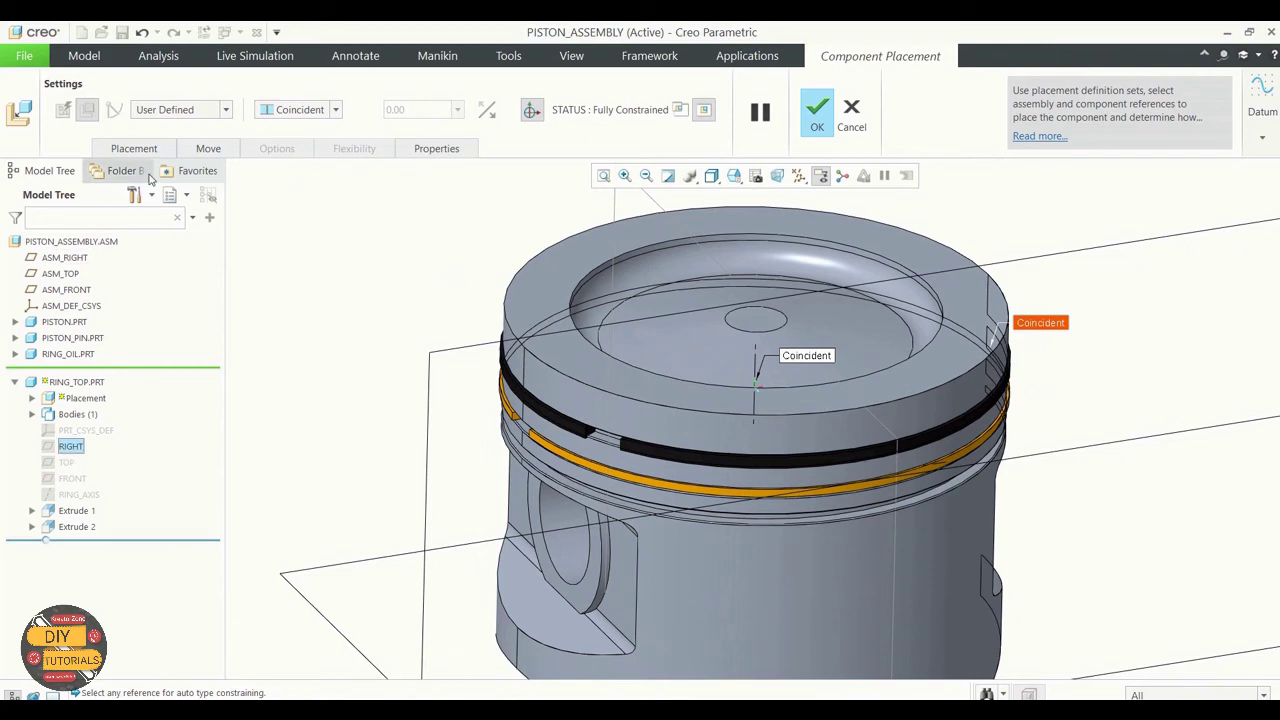
Add a 15° Angle Offset constraint between RING_TOP's RIGHT datum and ASM_RIGHT.
click(134, 148)
click(163, 280)
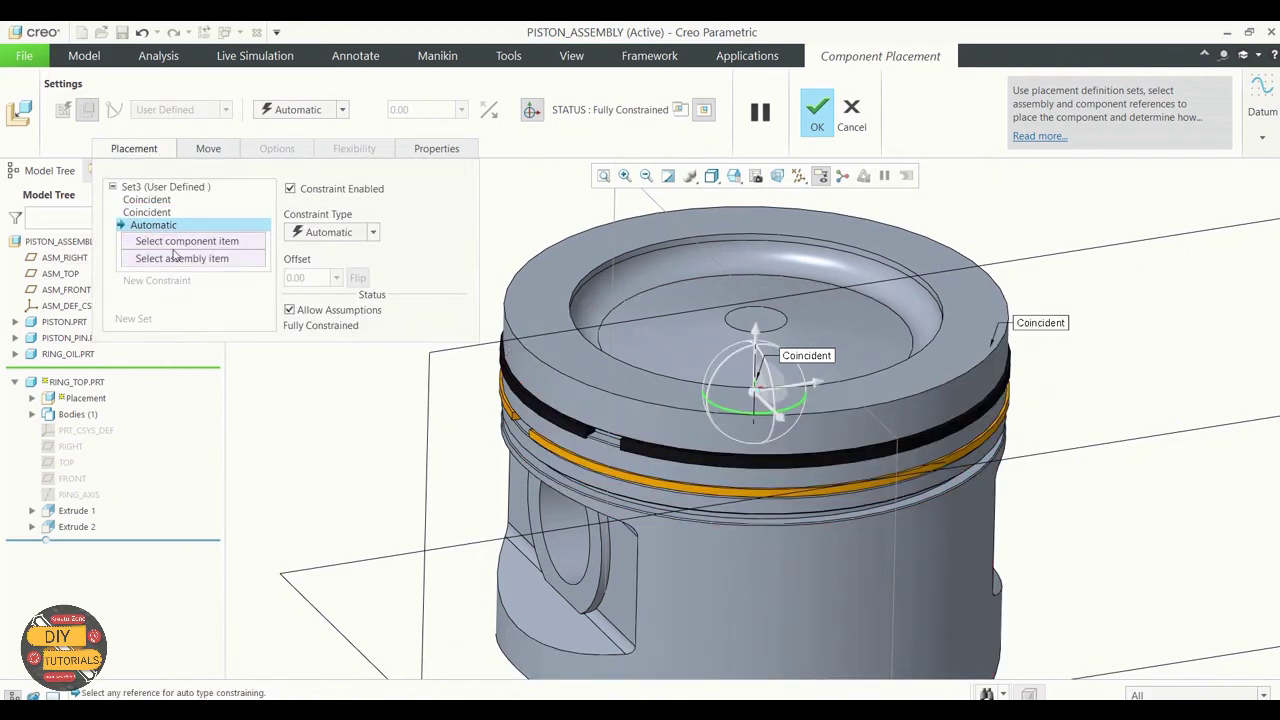
click(72, 448)
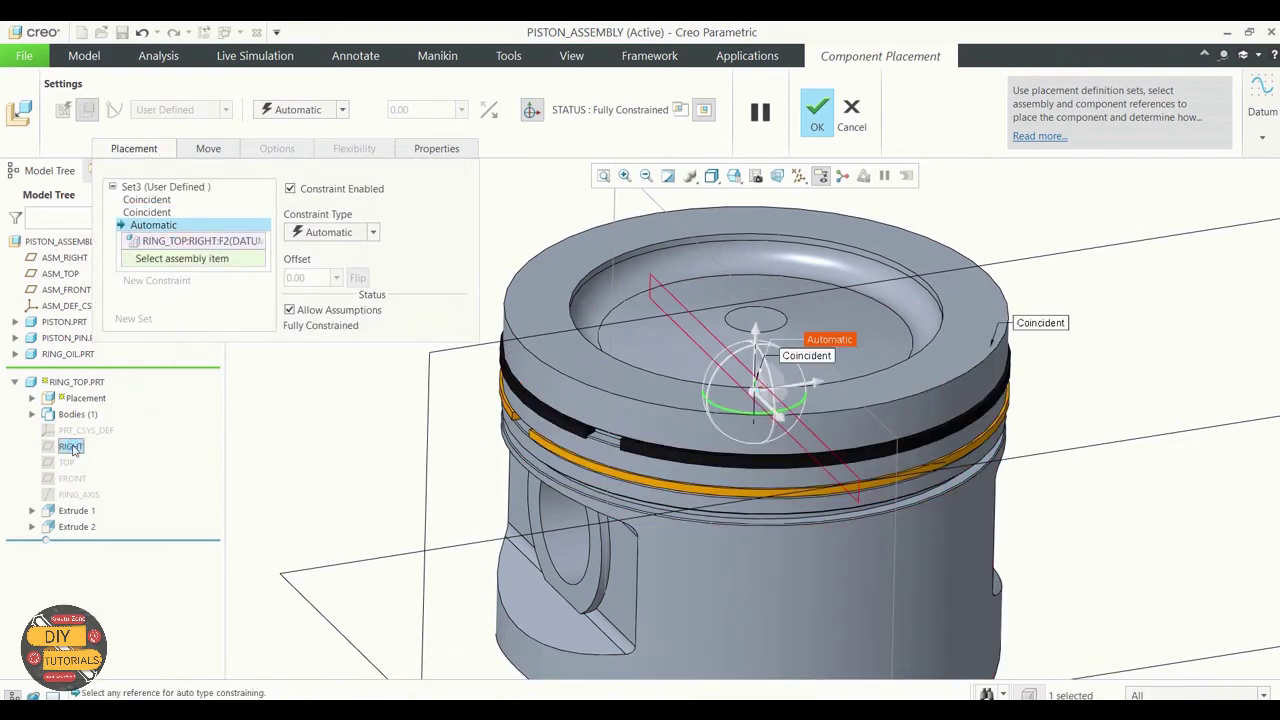
click(685, 232)
click(372, 233)
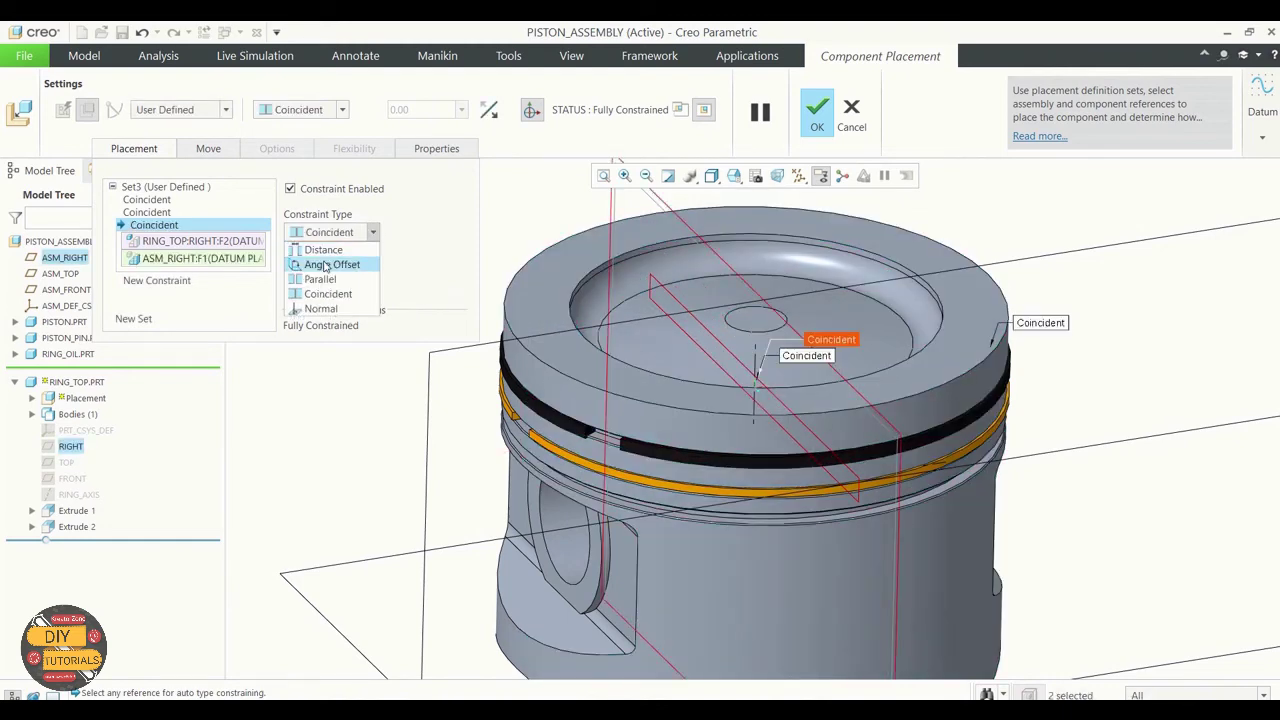
click(318, 262)
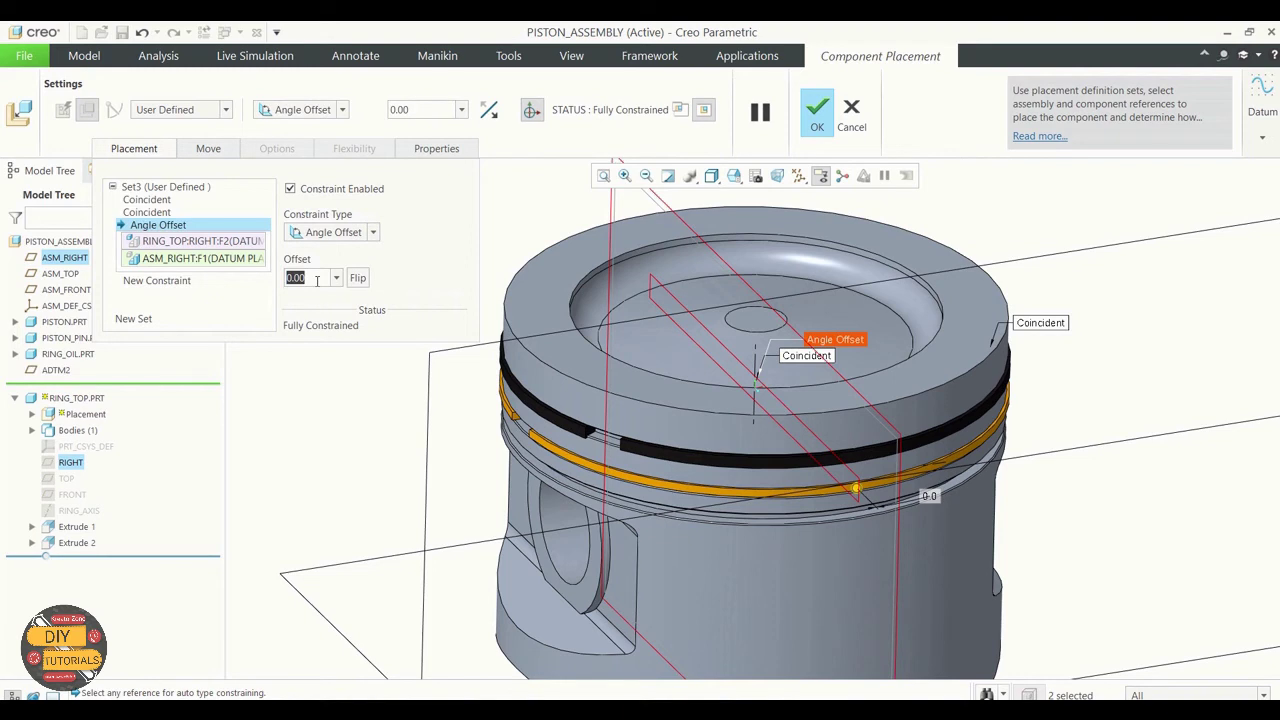
text(15)
key(Return)
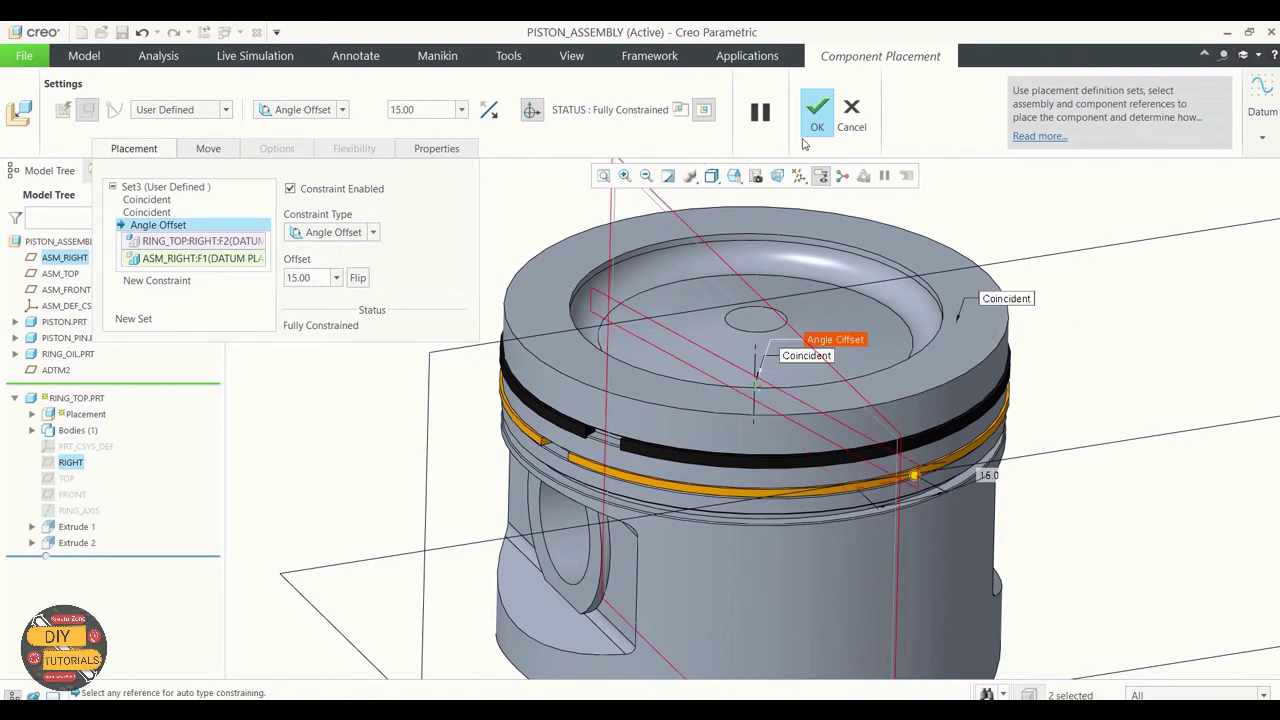
scroll(840, 350, down, 3)
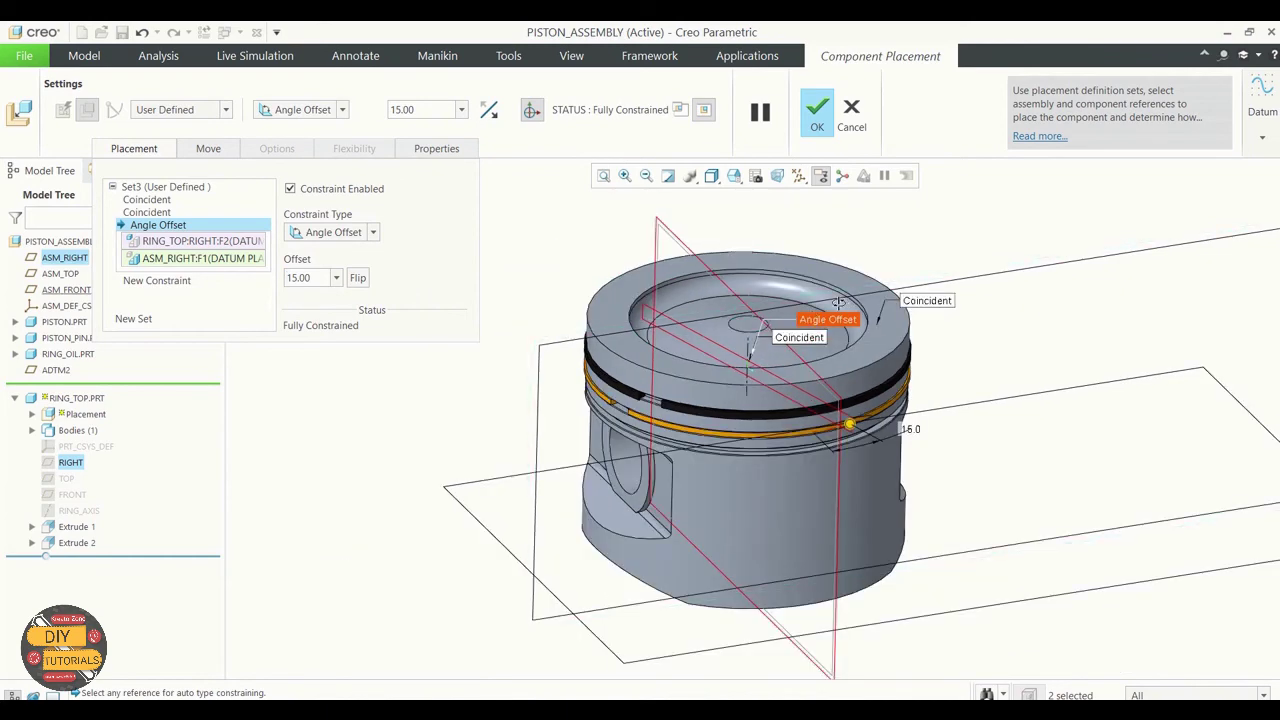
mouse_move(840, 300)
middle_down()
mouse_move(838, 368)
mouse_move(820, 230)
middle_up()
Confirm the top ring's placement and assemble ring_bottom.prt into the piston assembly.
click(818, 115)
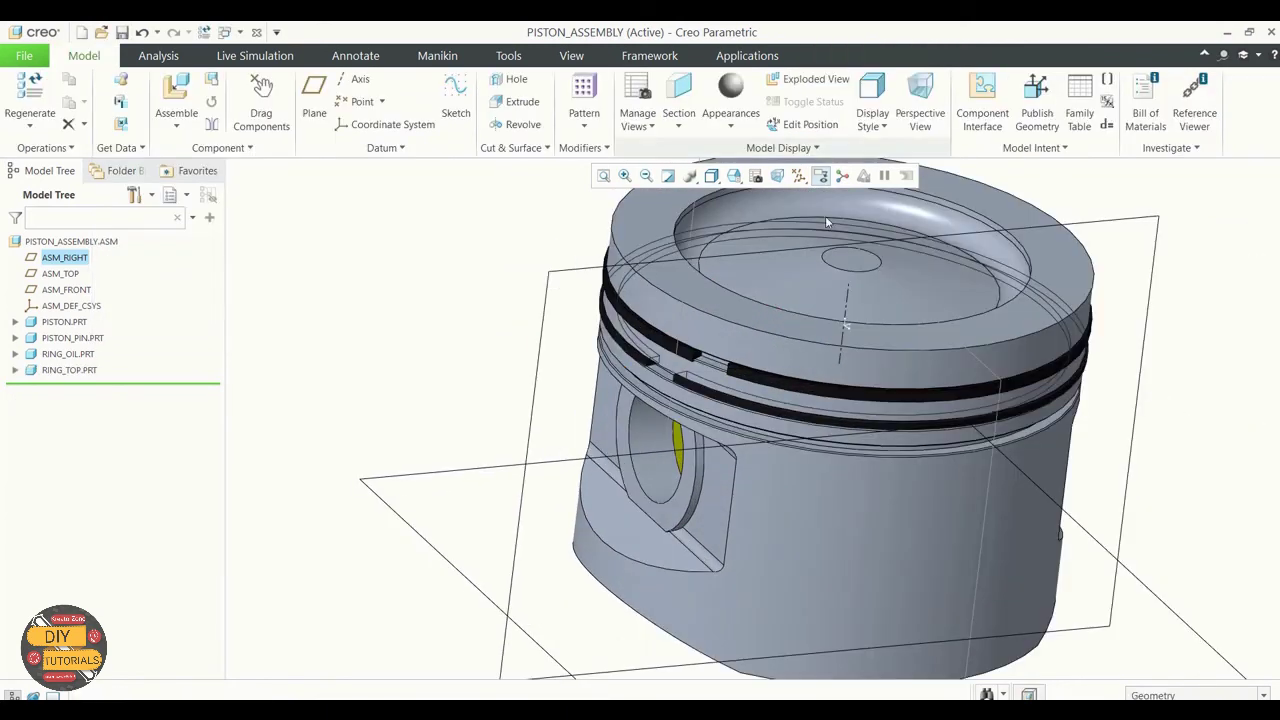
middle_drag(523, 403, 475, 345)
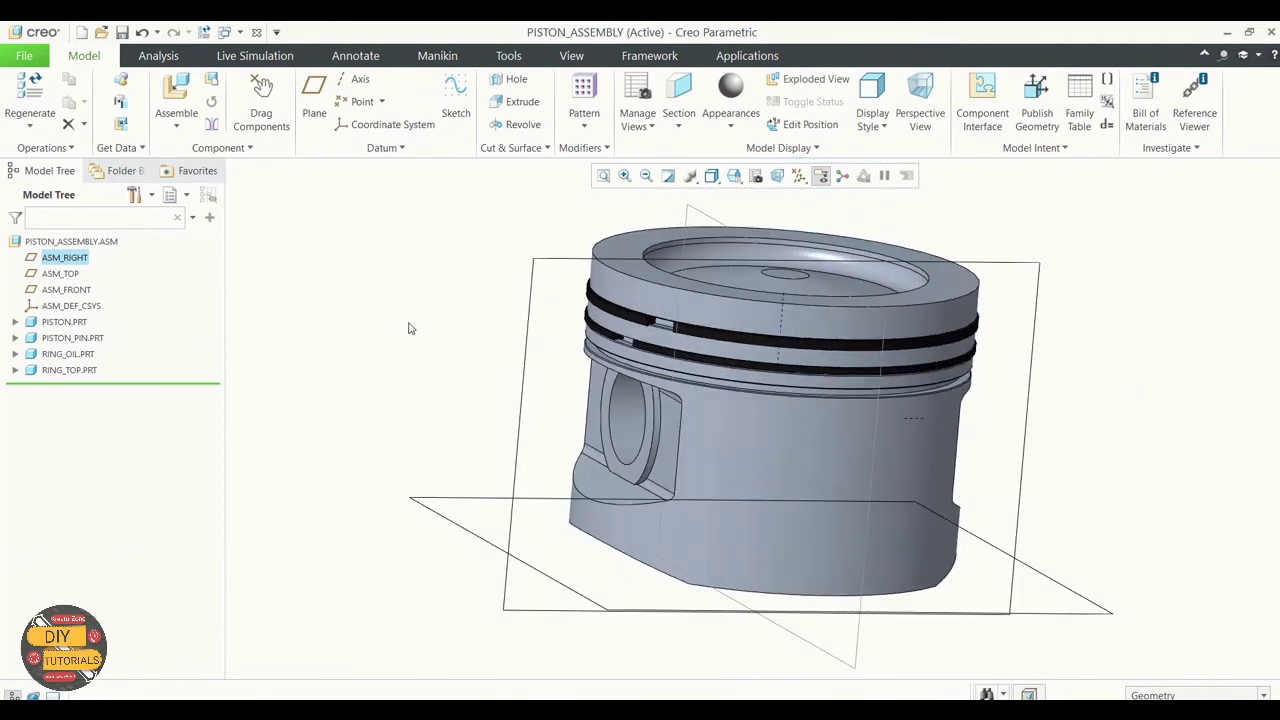
click(176, 125)
click(195, 143)
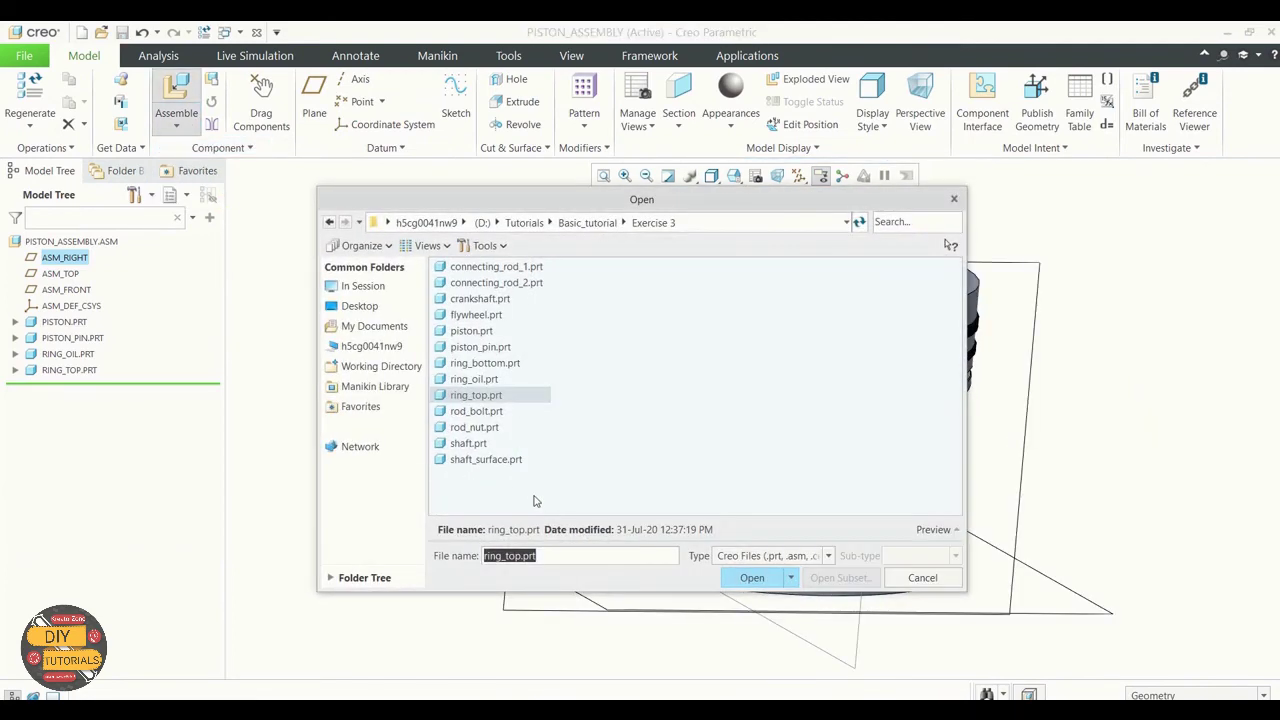
click(486, 413)
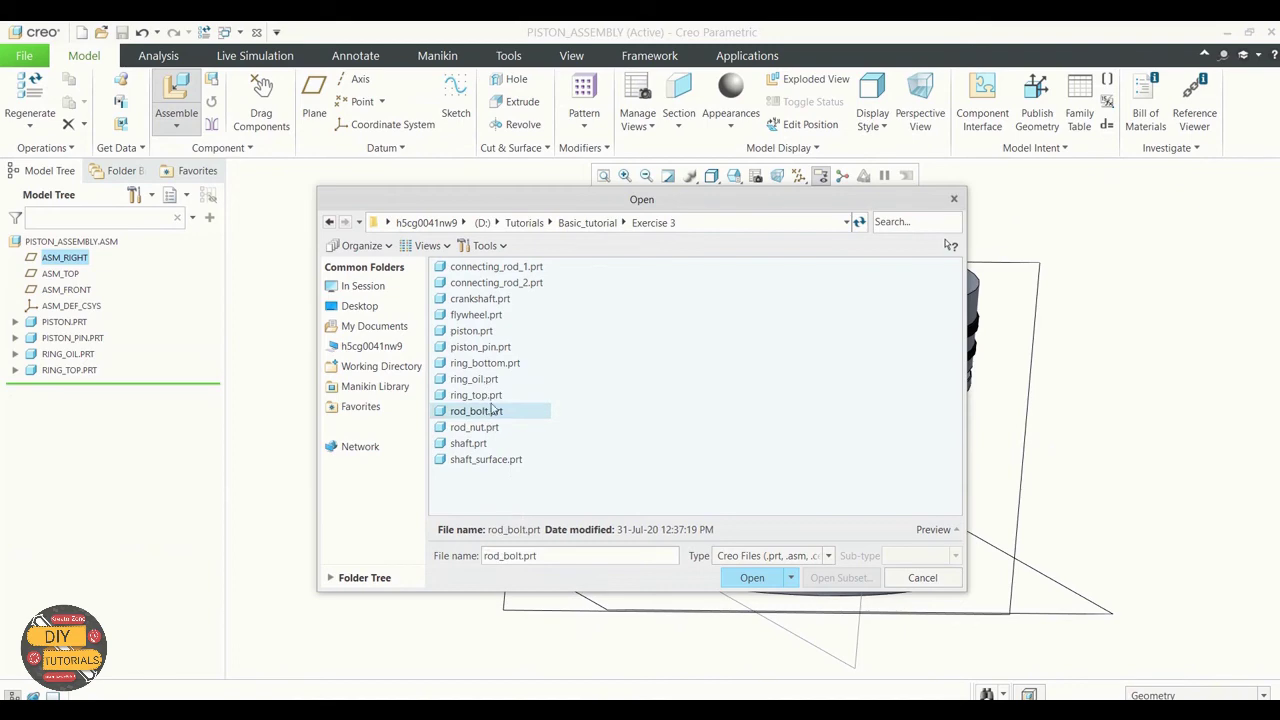
click(485, 363)
click(755, 578)
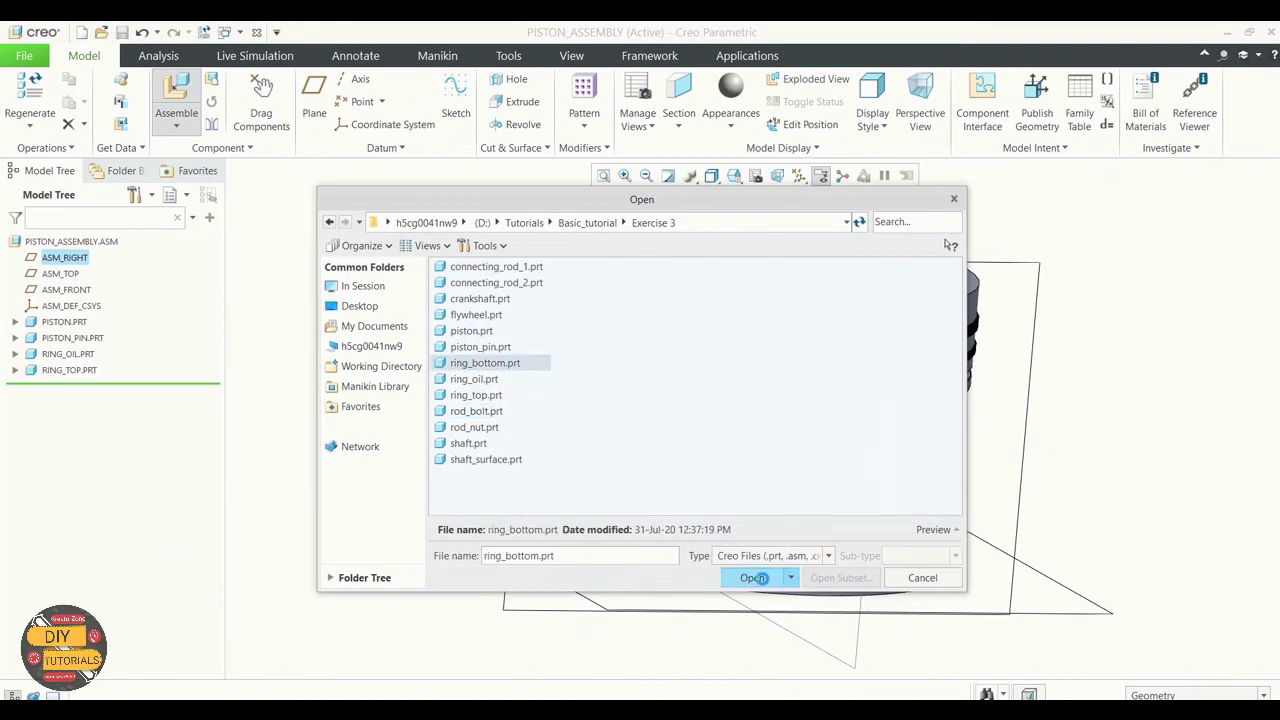
scroll(940, 568, up, 3)
Seat the bottom ring with a Coincident between its edge and the piston's lowest groove.
scroll(940, 568, up, 2)
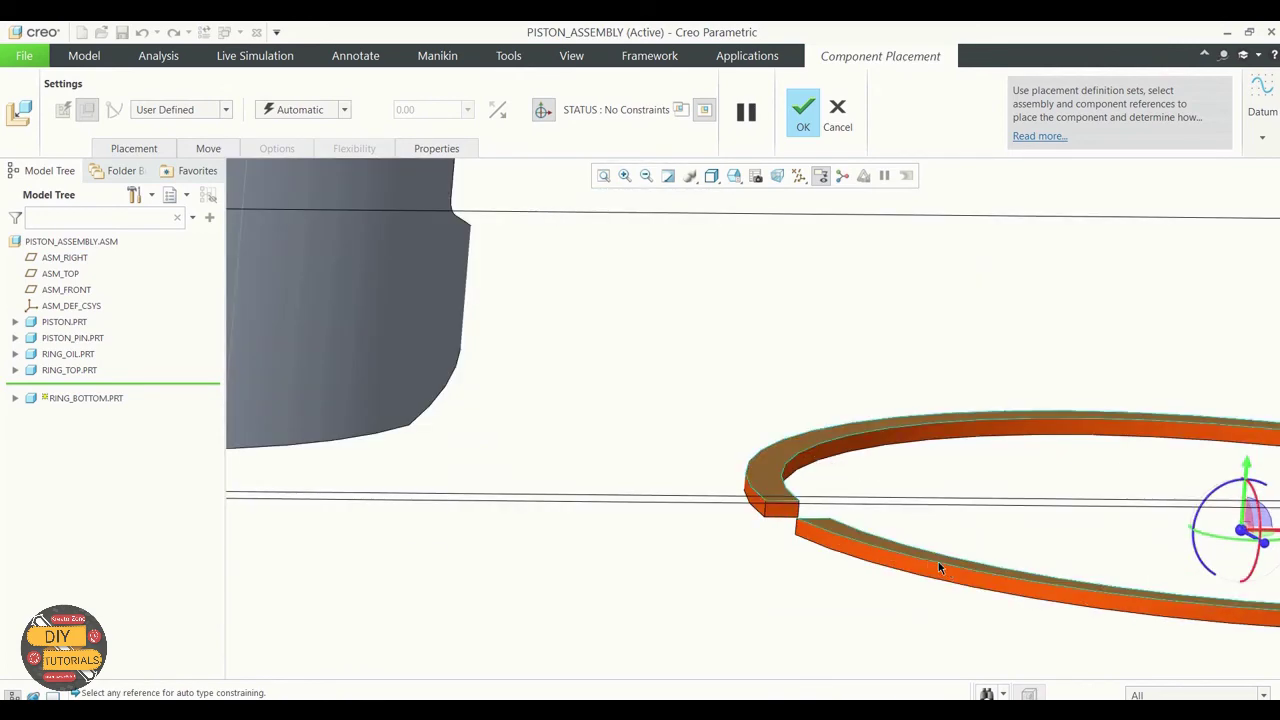
scroll(900, 551, down, 5)
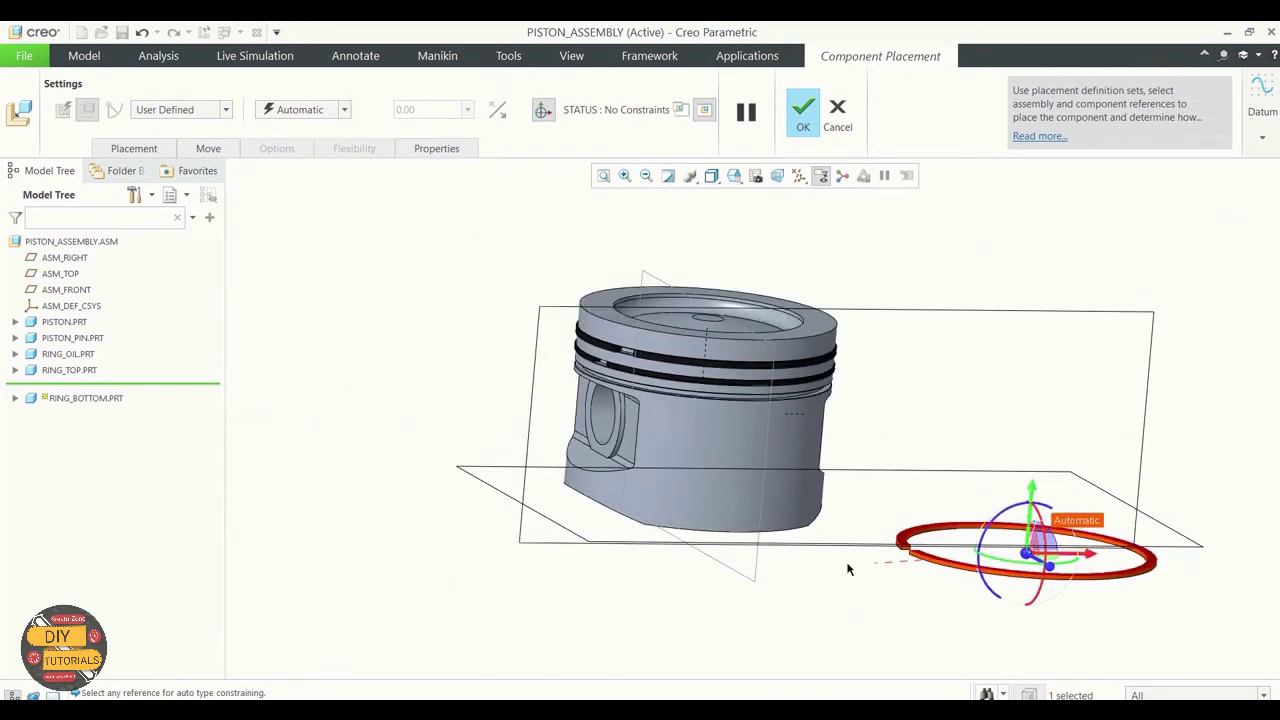
scroll(755, 489, up, 3)
scroll(755, 489, up, 2)
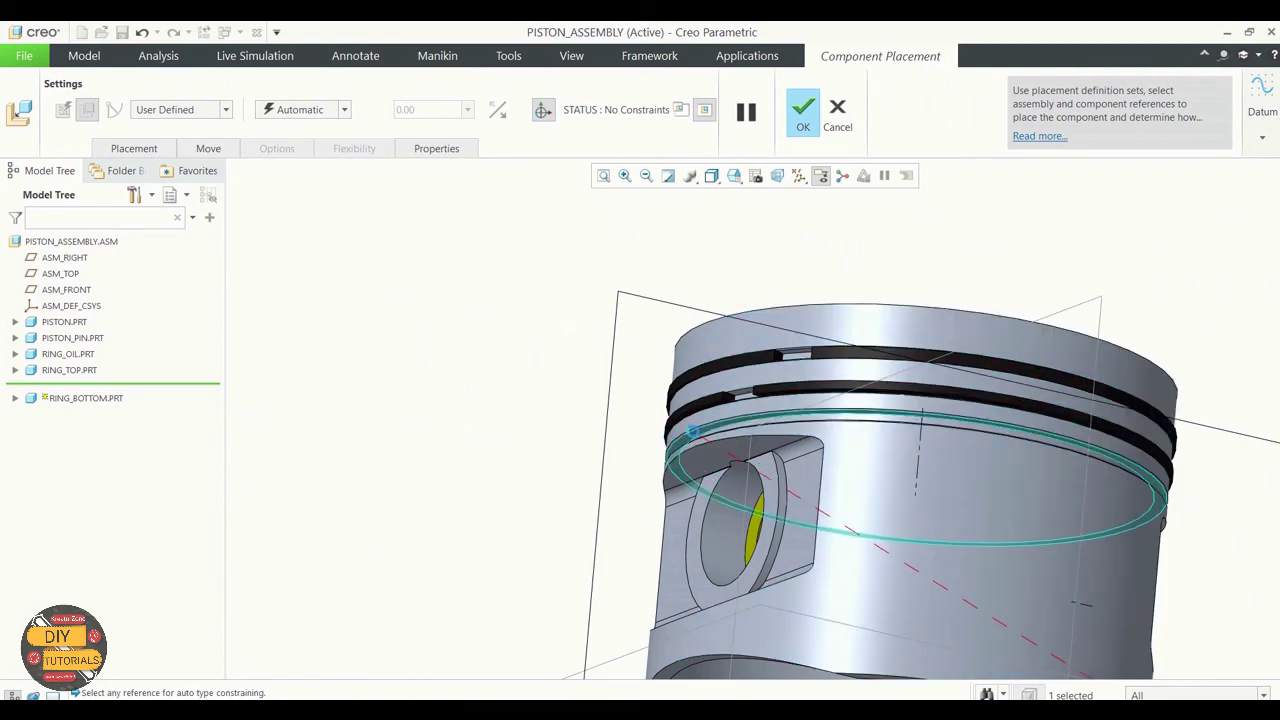
click(692, 430)
scroll(692, 430, down, 3)
scroll(850, 460, down, 2)
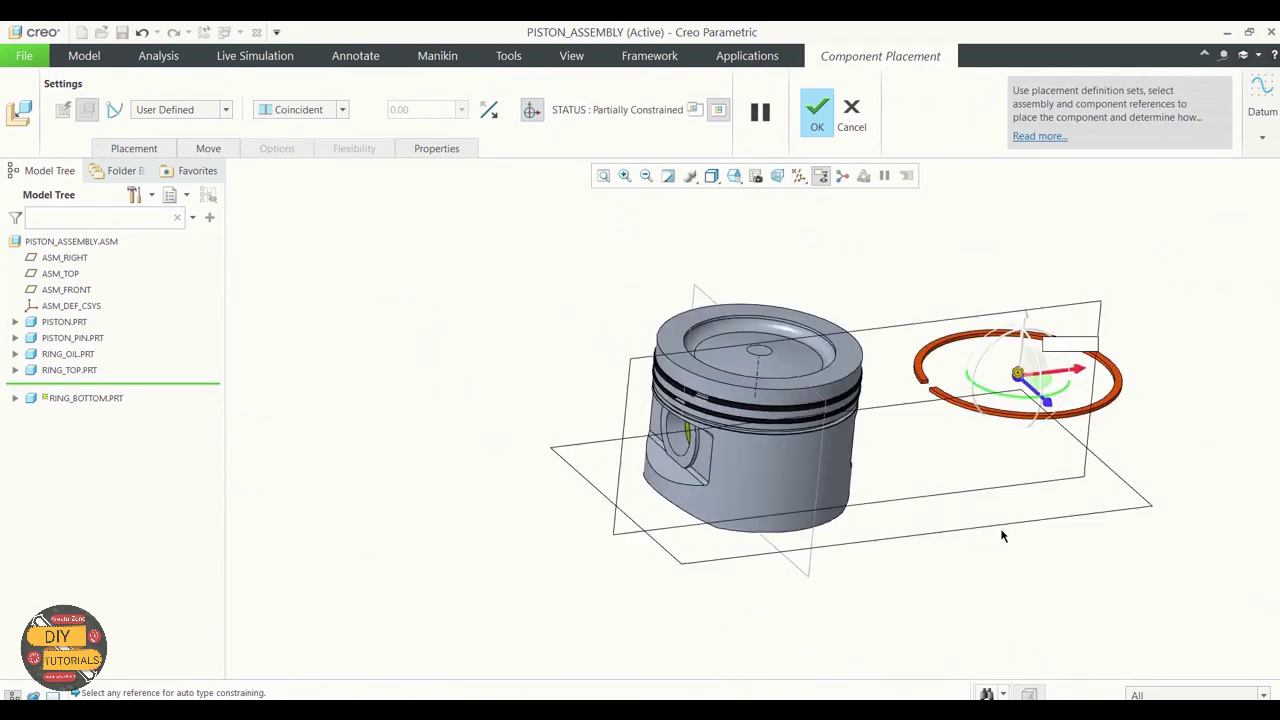
scroll(1078, 379, up, 3)
click(962, 458)
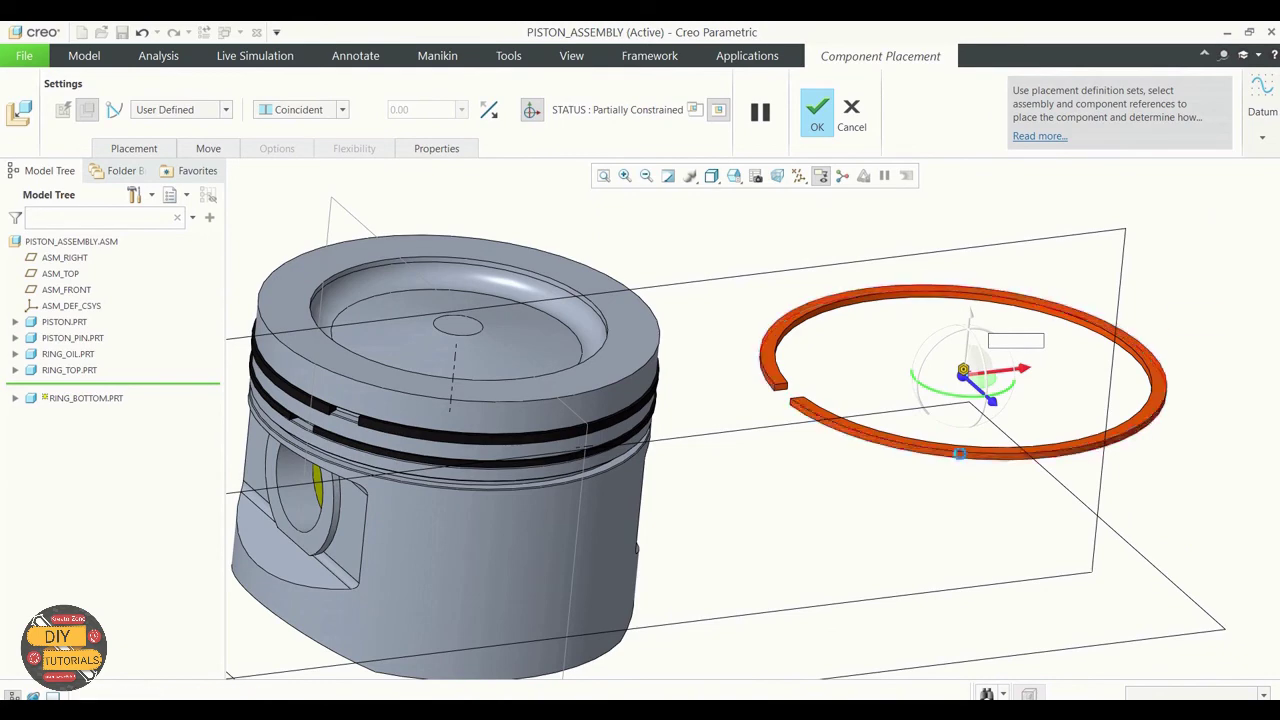
click(495, 541)
Zoom out and open the bottom ring's placement constraints for review.
ctrl+middle_drag(782, 496, 789, 477)
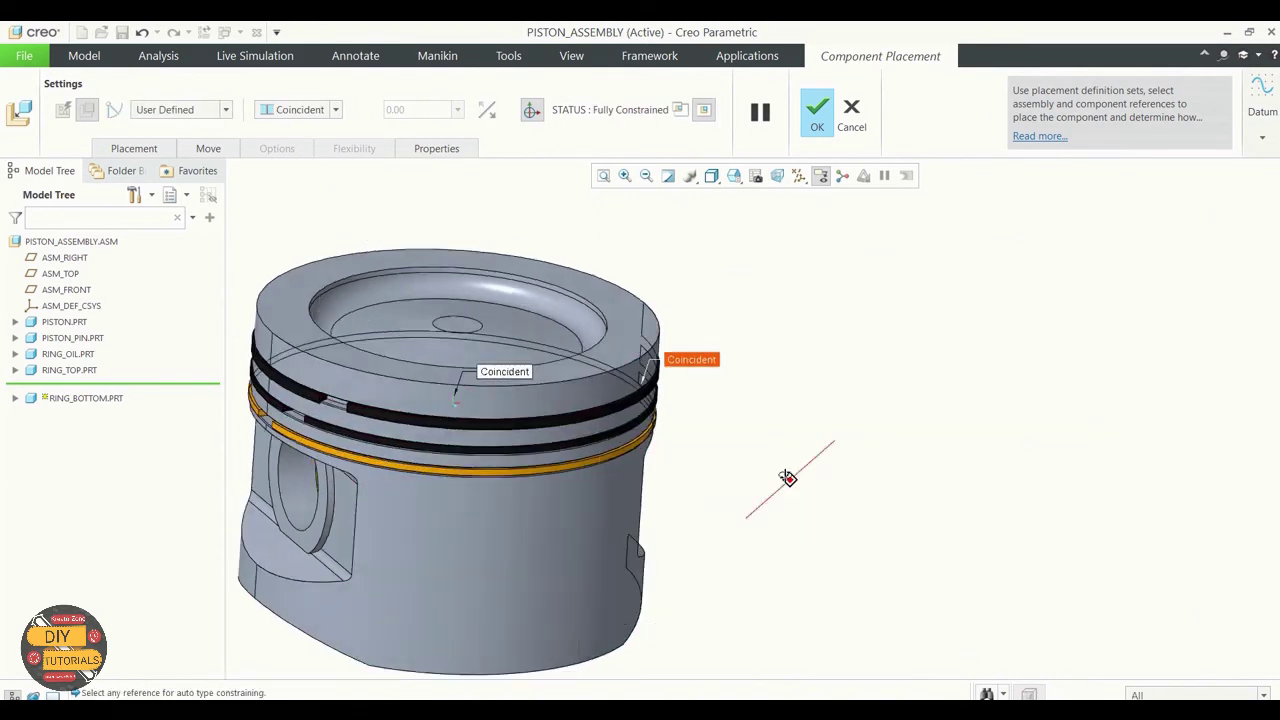
click(16, 370)
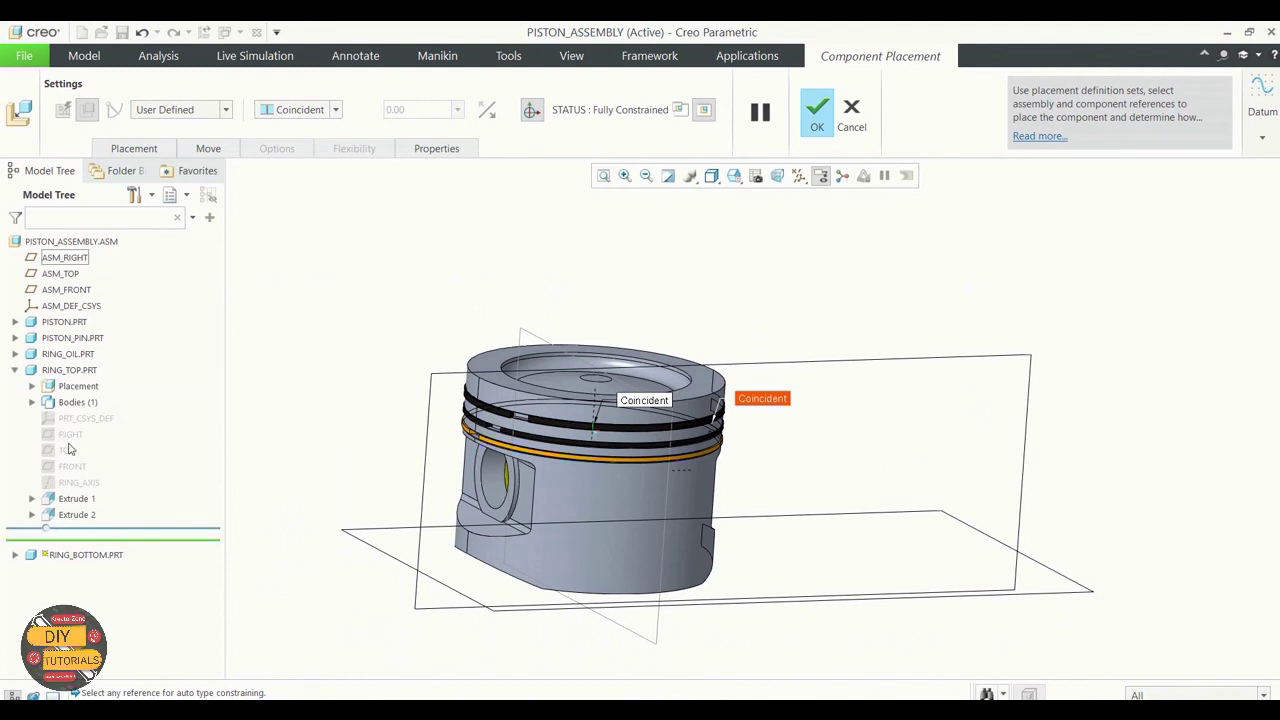
click(112, 150)
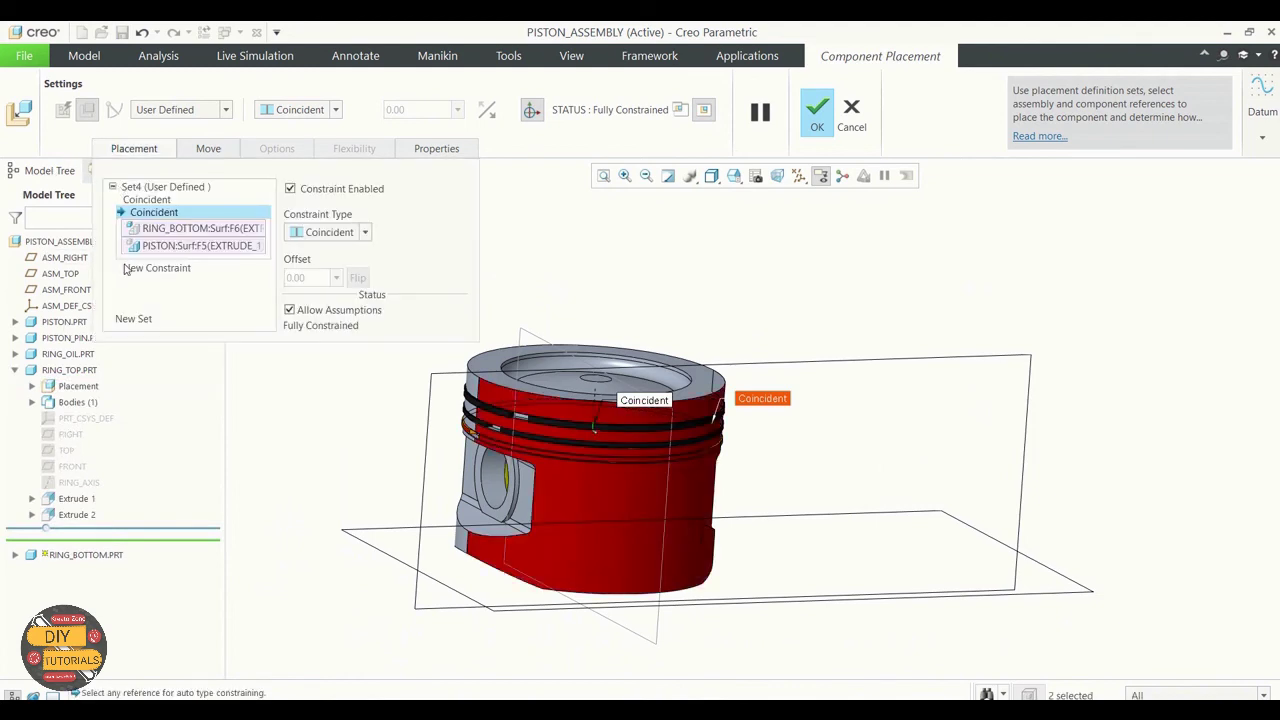
Add a new constraint pairing RING_BOTTOM's RIGHT datum with the assembly's ASM_RIGHT plane.
click(160, 201)
click(160, 268)
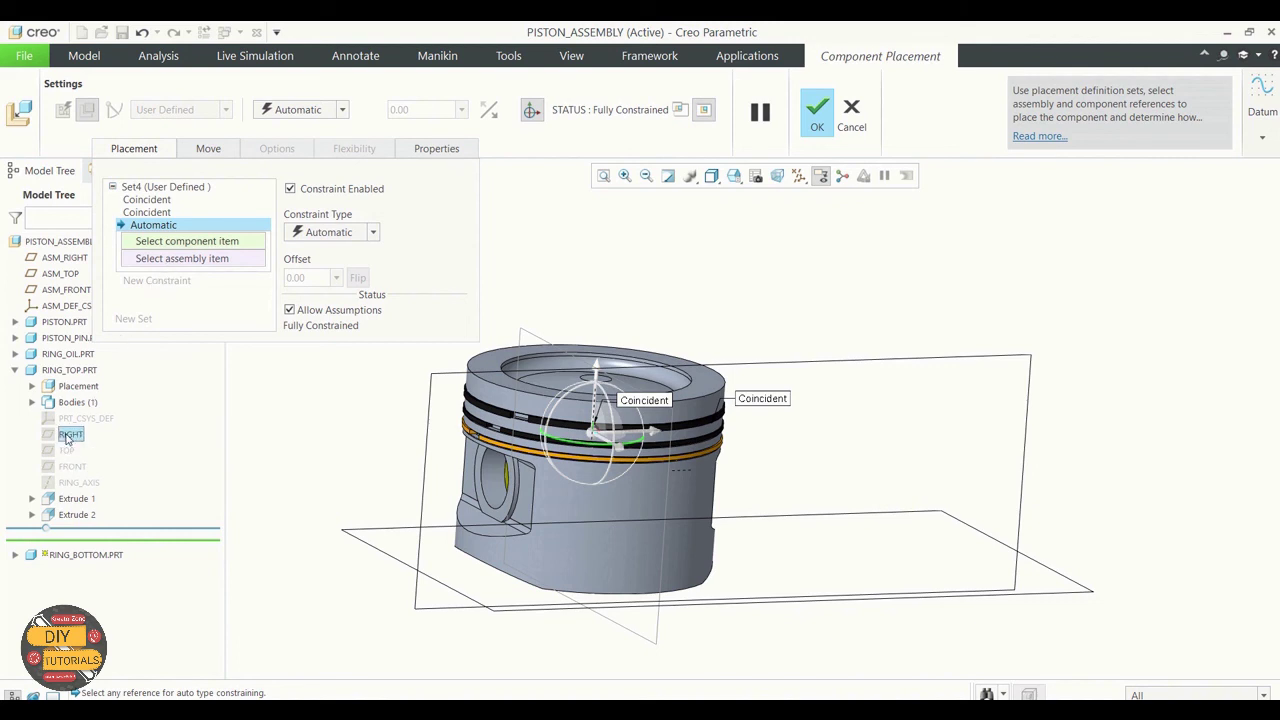
click(67, 436)
click(33, 402)
click(15, 570)
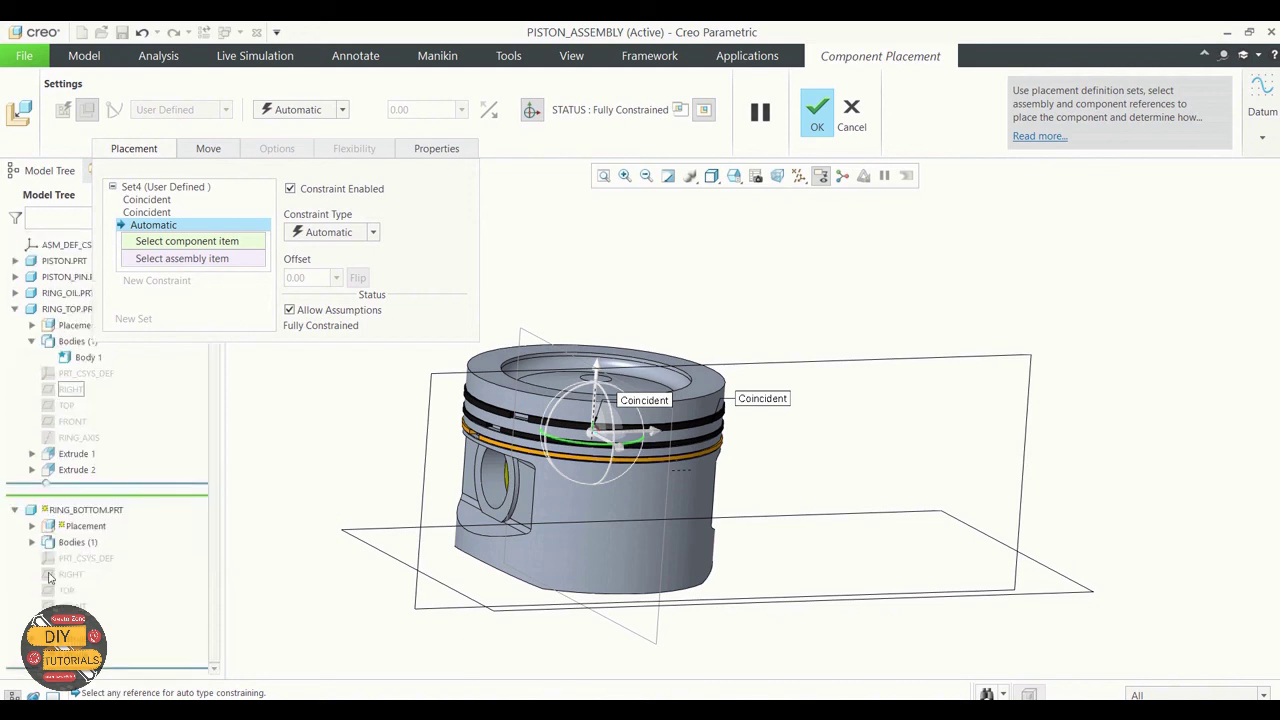
click(66, 591)
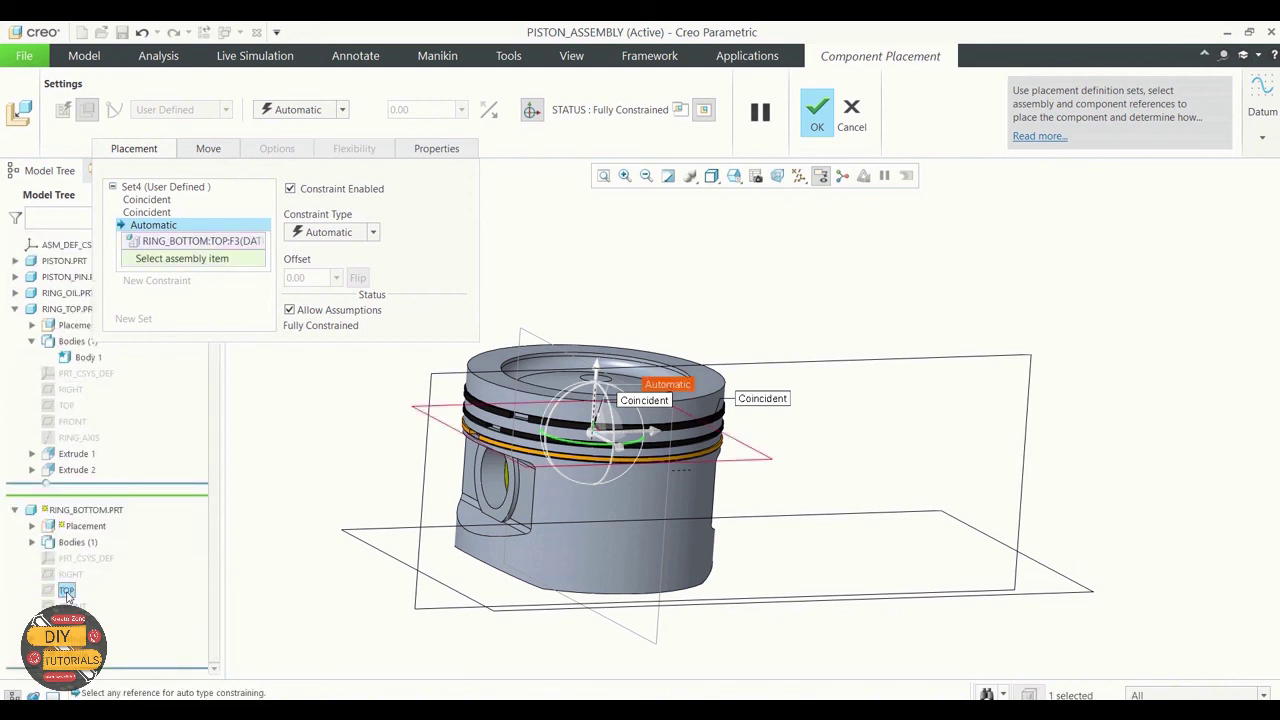
right_click(148, 242)
click(185, 251)
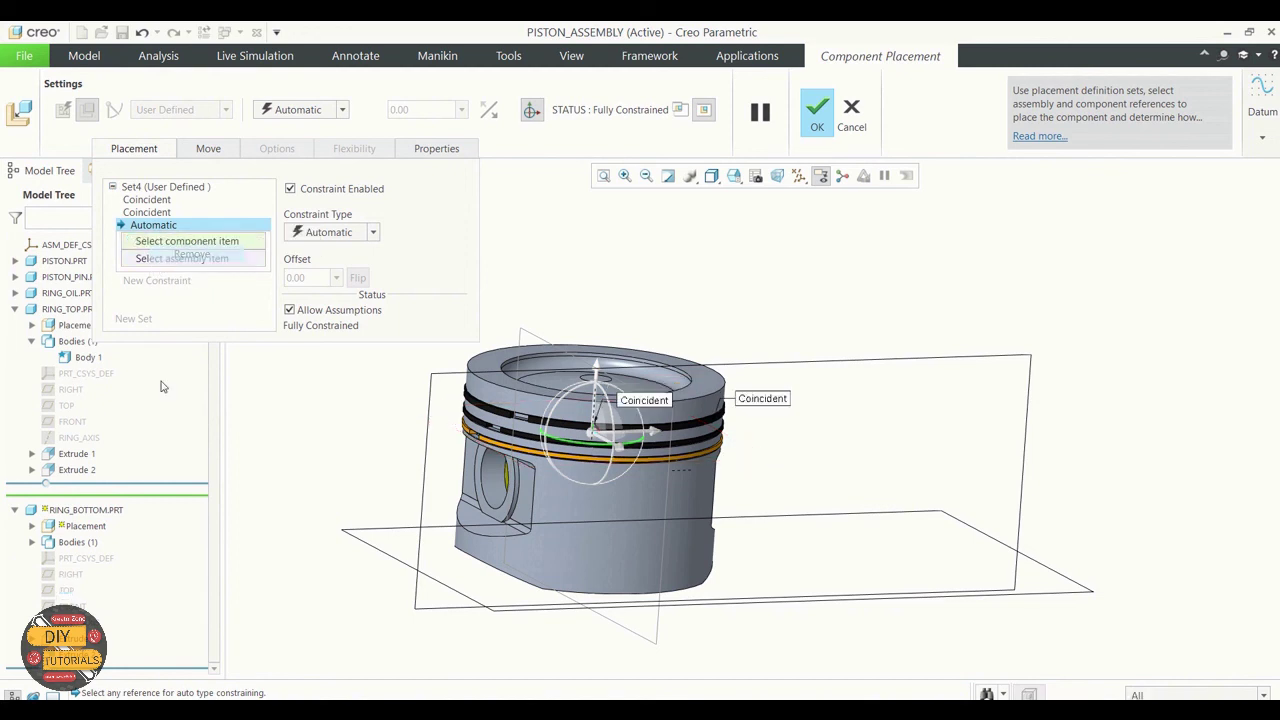
click(70, 575)
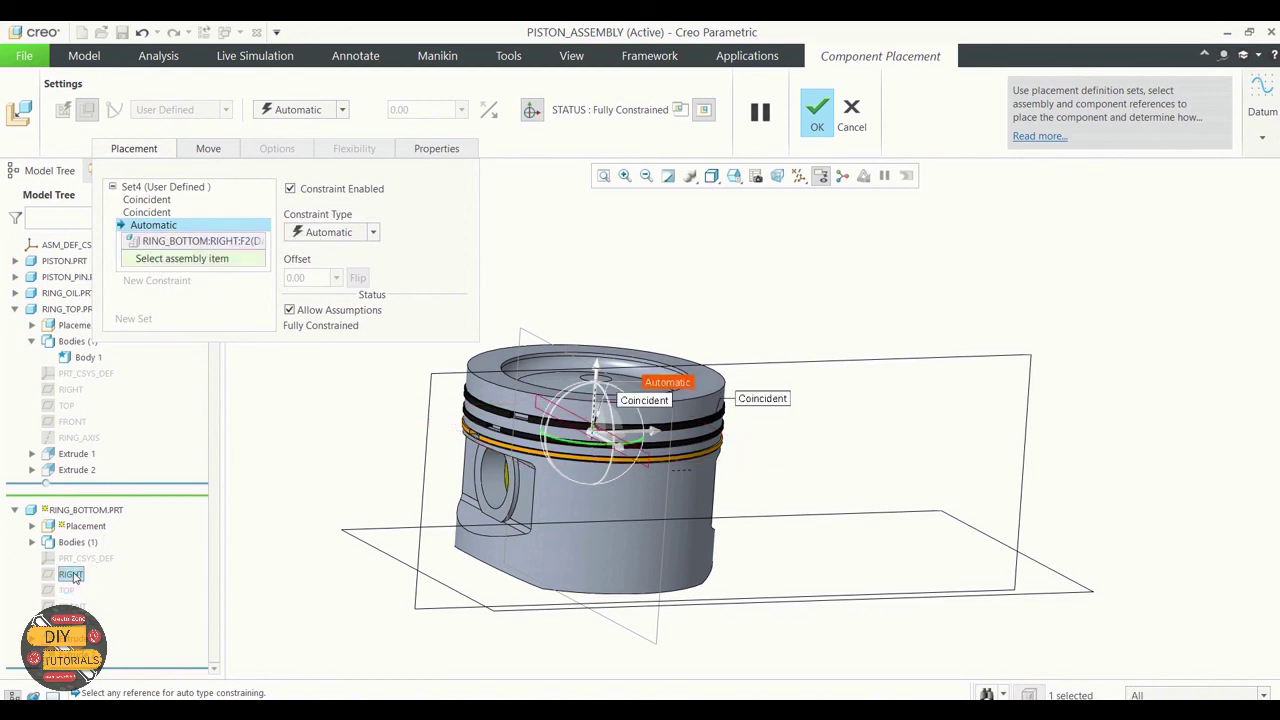
click(560, 351)
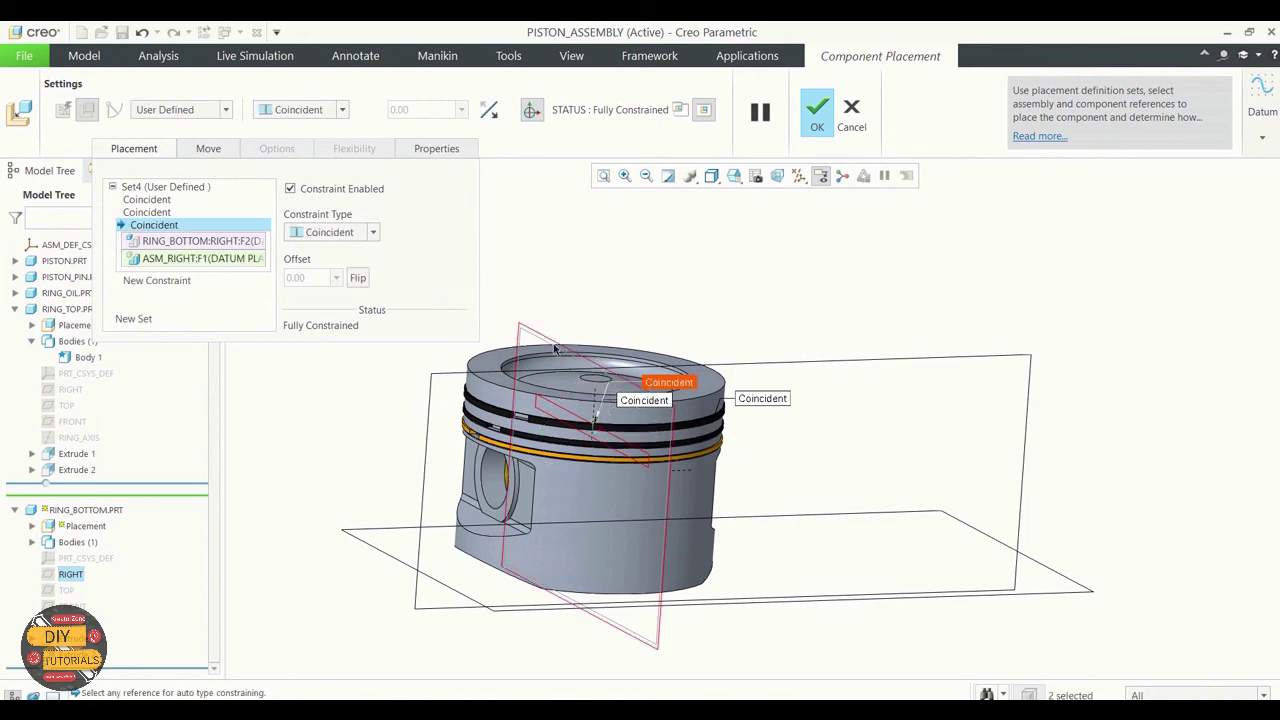
Set it to a 30° Angle Offset and confirm the bottom ring's placement.
click(373, 232)
click(320, 262)
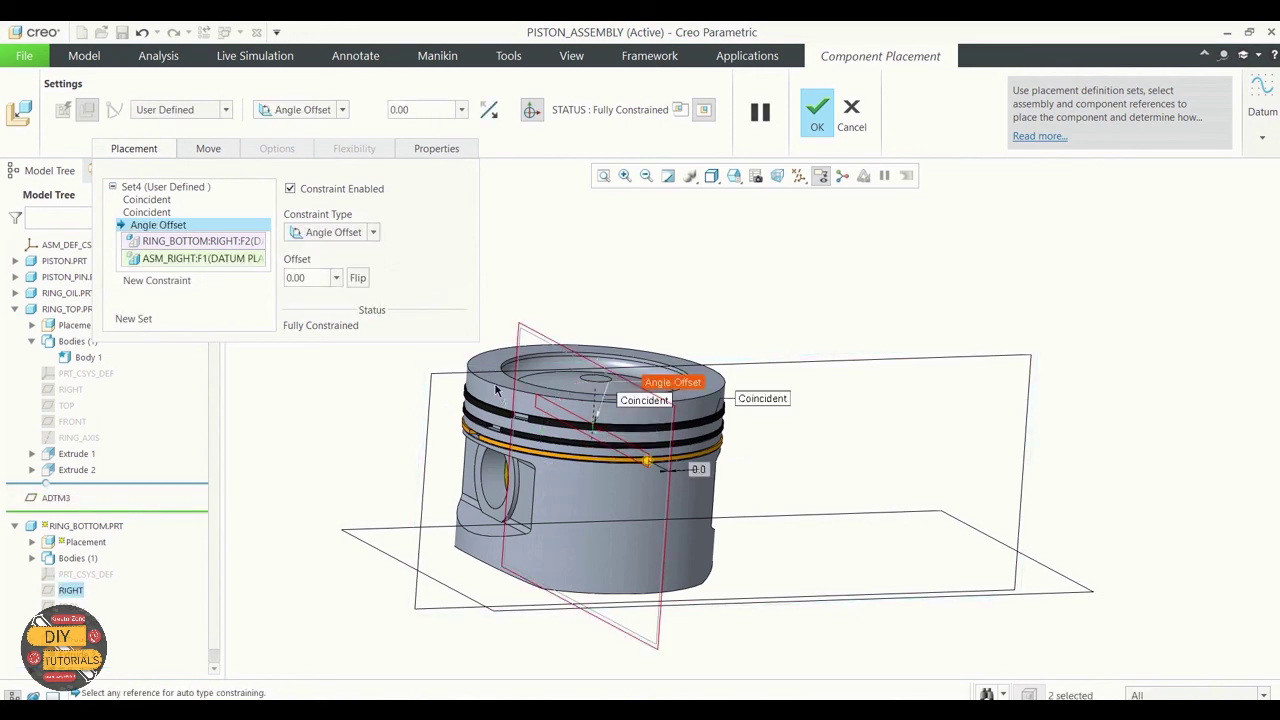
middle_drag(660, 283, 600, 300)
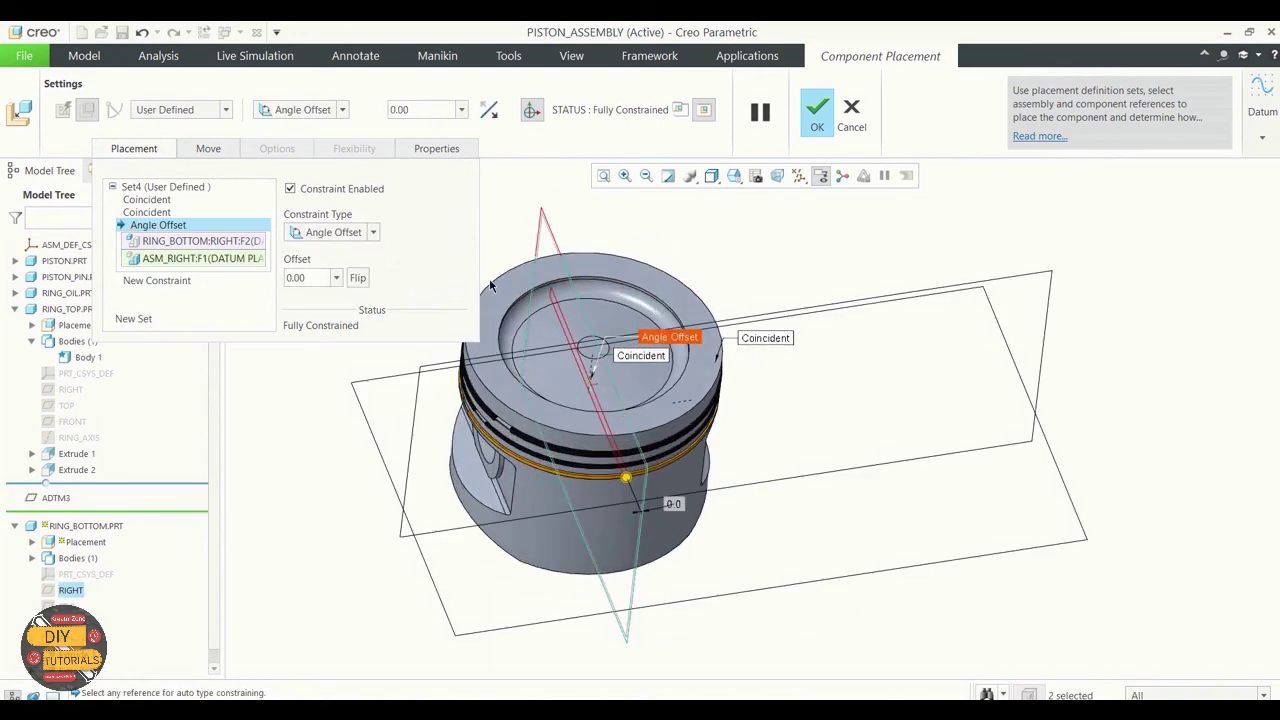
double_click(296, 278)
text(30)
key(Return)
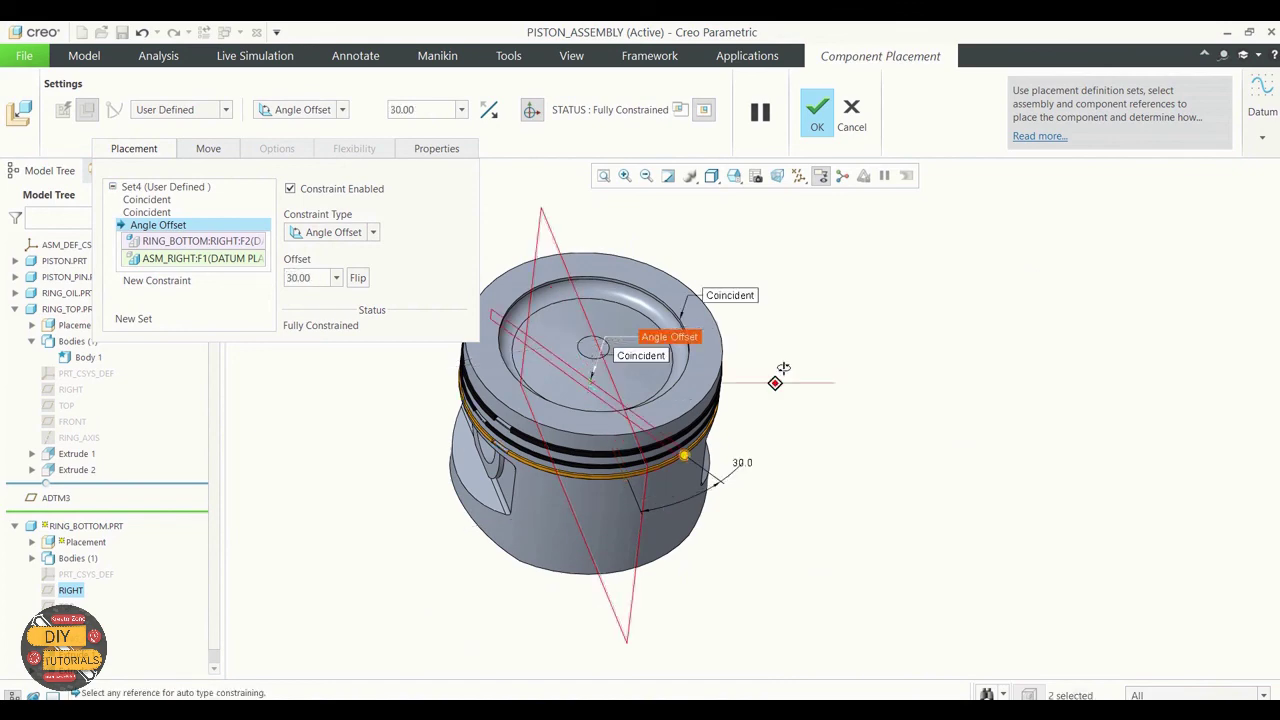
middle_drag(777, 371, 811, 337)
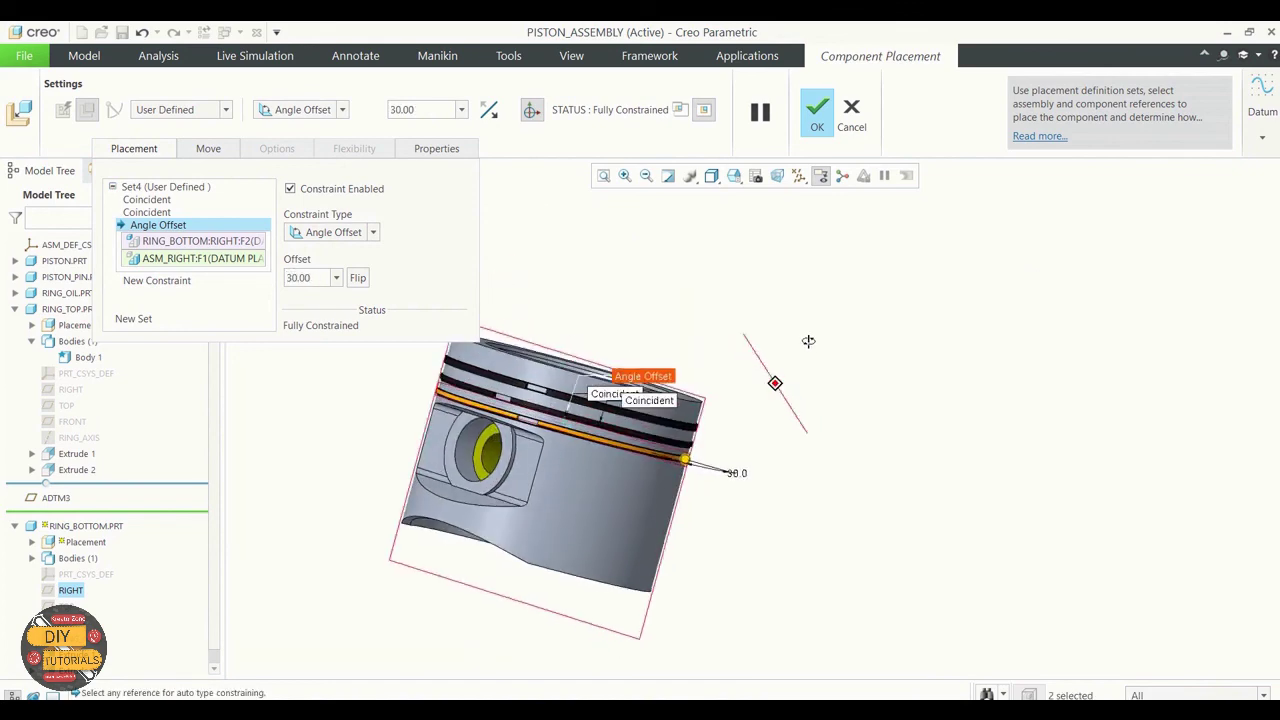
click(818, 110)
Restore the default orientation with Ctrl+D and hide all datum planes and axes.
mouse_move(841, 465)
middle_down()
mouse_move(886, 397)
mouse_move(883, 346)
mouse_move(879, 398)
mouse_move(803, 474)
mouse_move(826, 466)
mouse_move(831, 487)
mouse_move(810, 476)
middle_up()
key(ctrl+d)
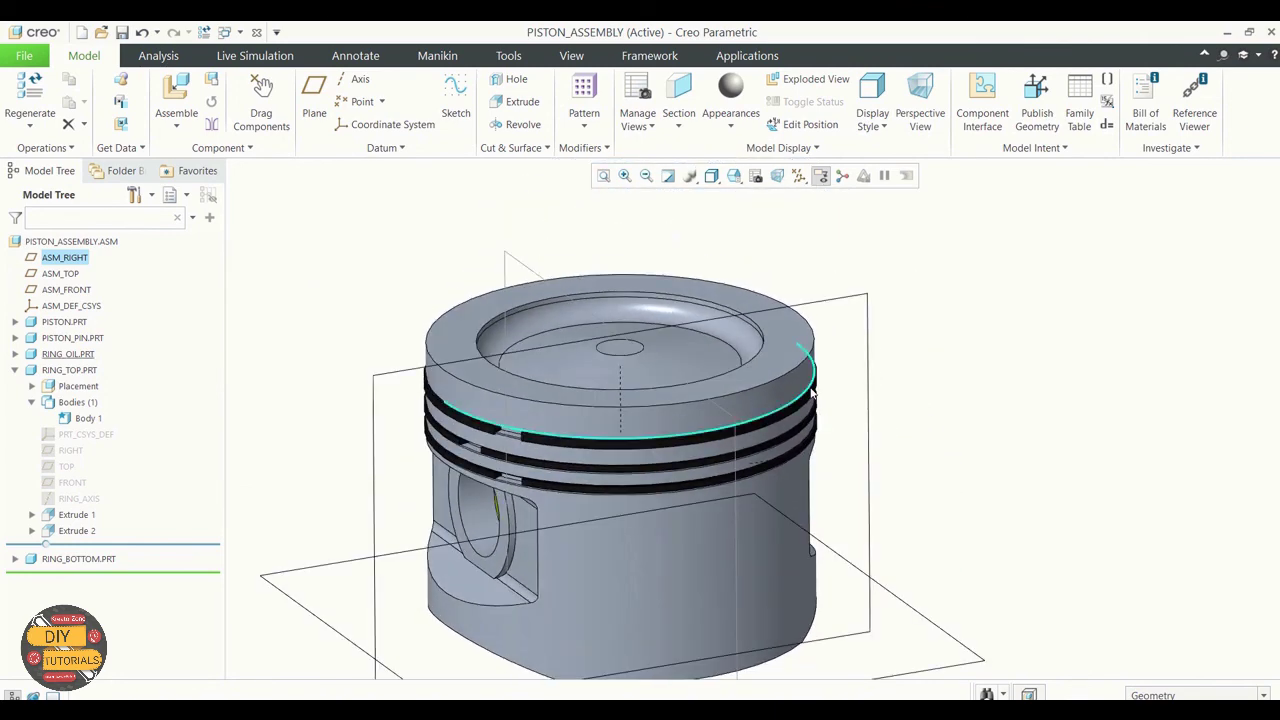
click(811, 177)
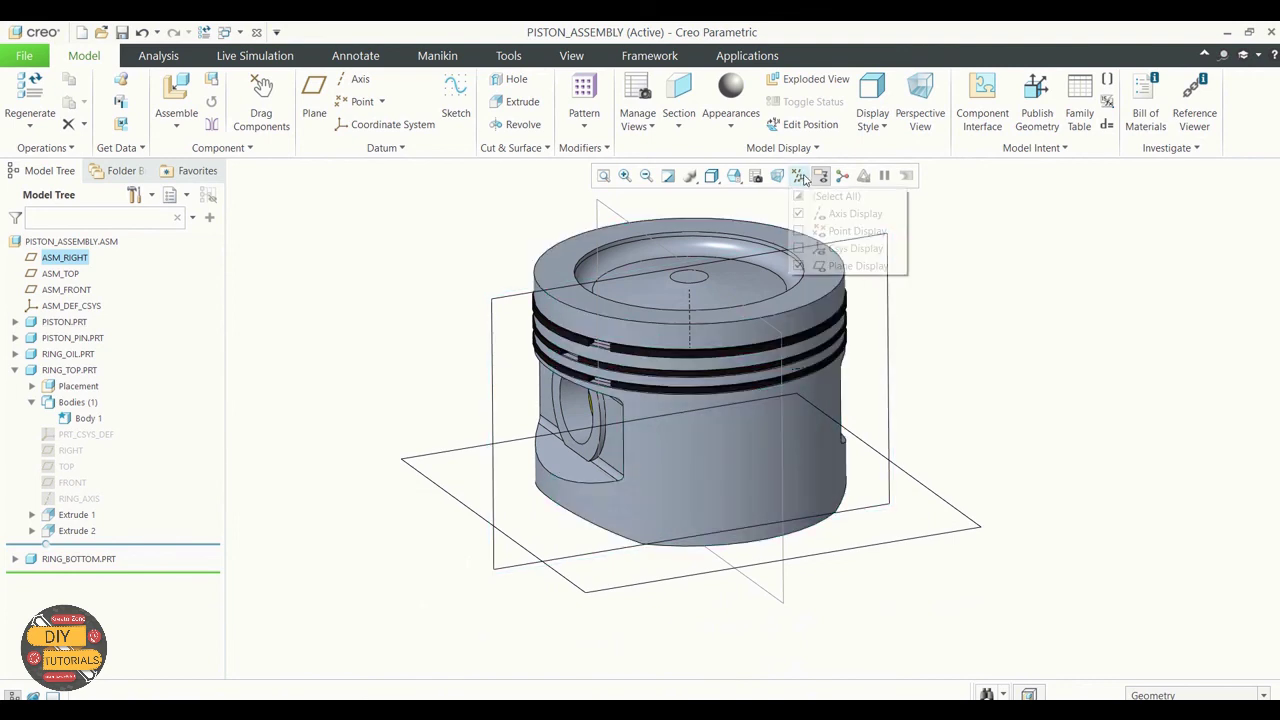
click(808, 197)
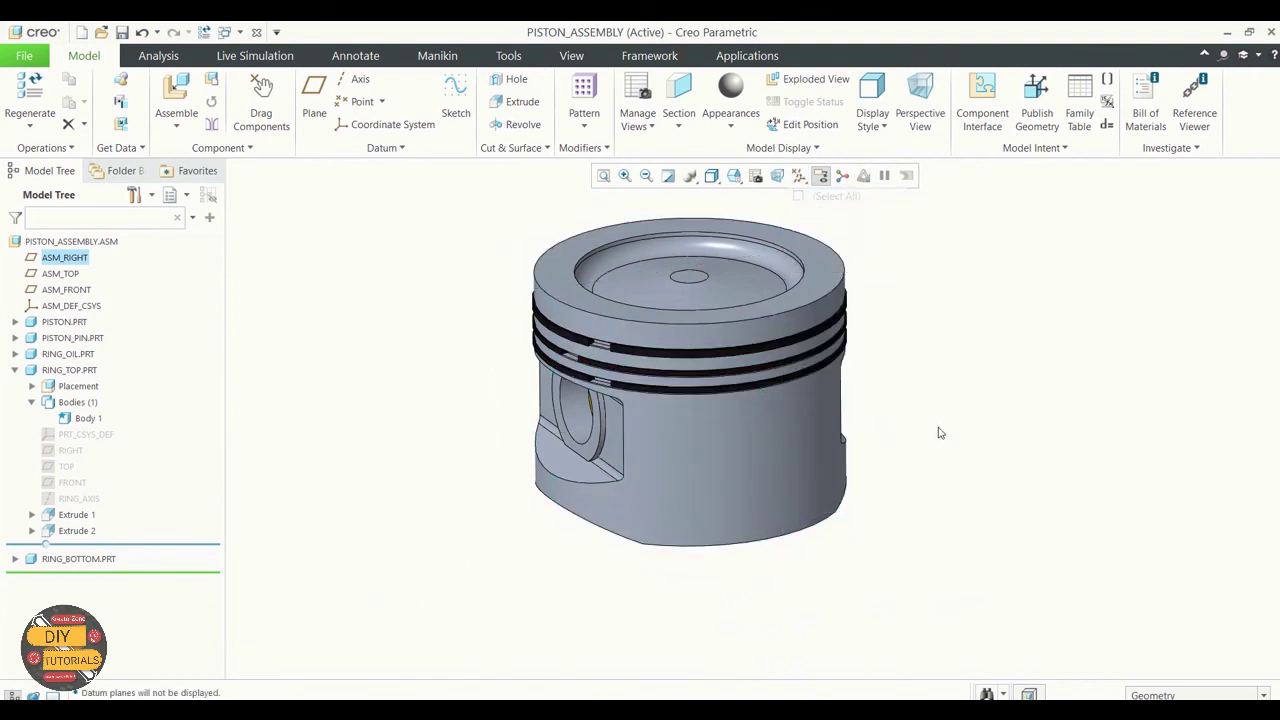